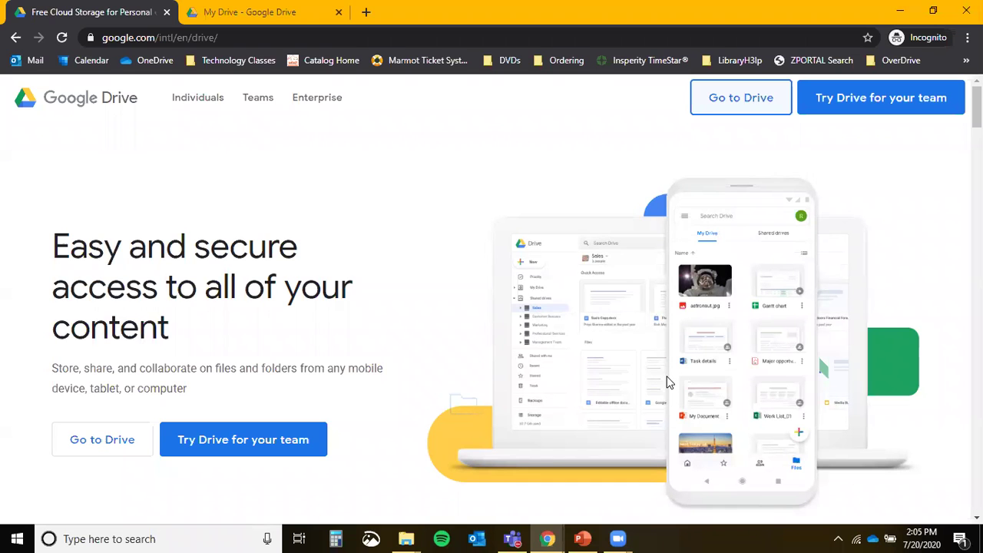
Load drive.google.com and go from the Drive landing page into the empty My Drive.
left_click(173, 39)
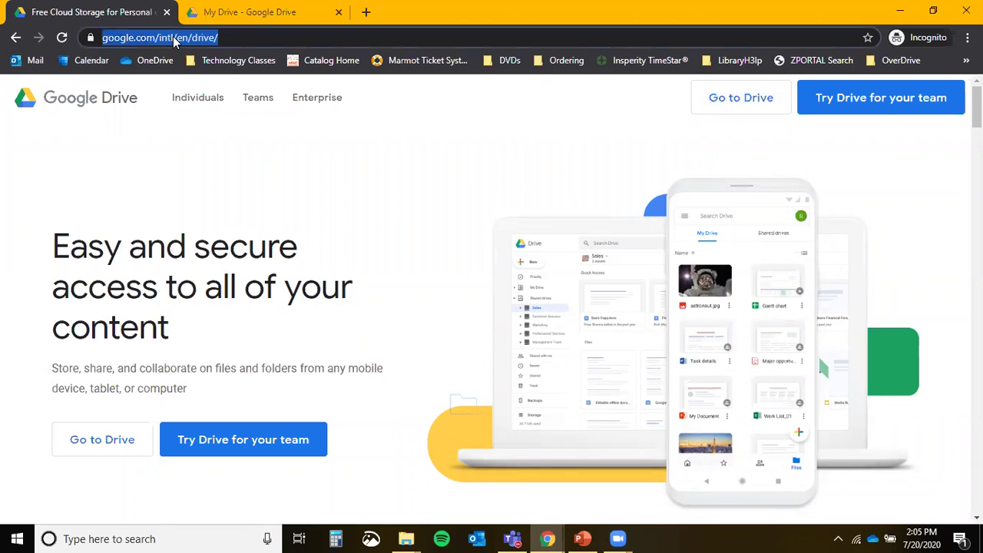
type("drive.google.com")
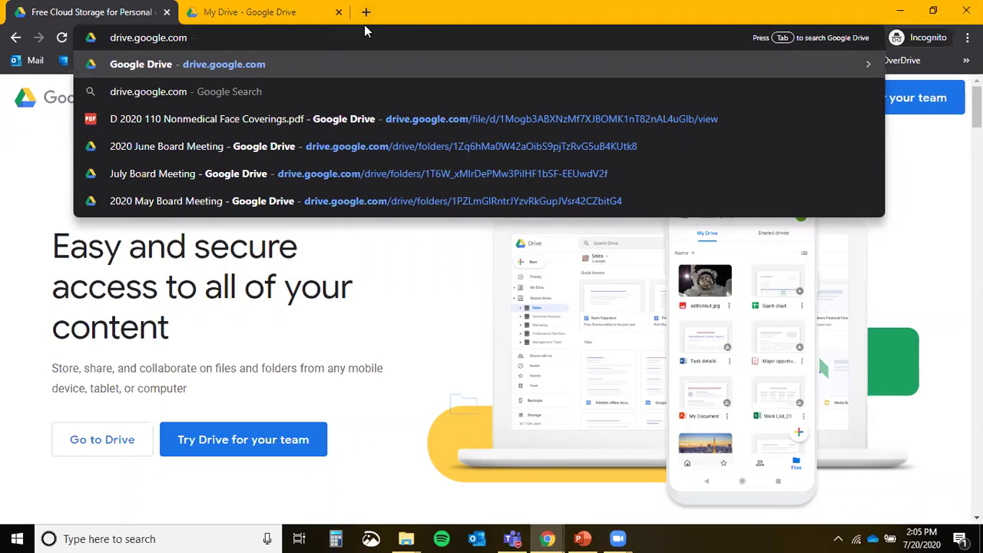
left_click(258, 27)
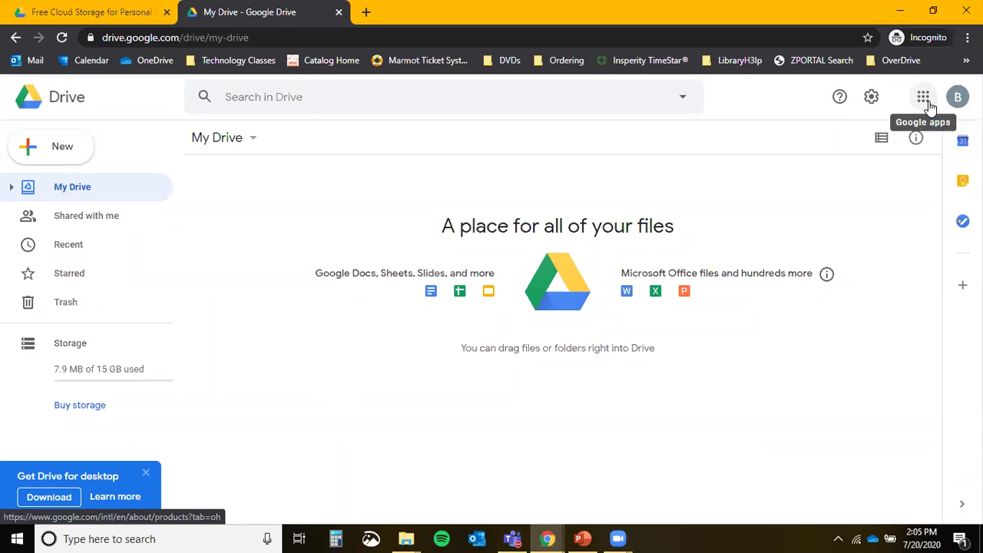
left_click(923, 98)
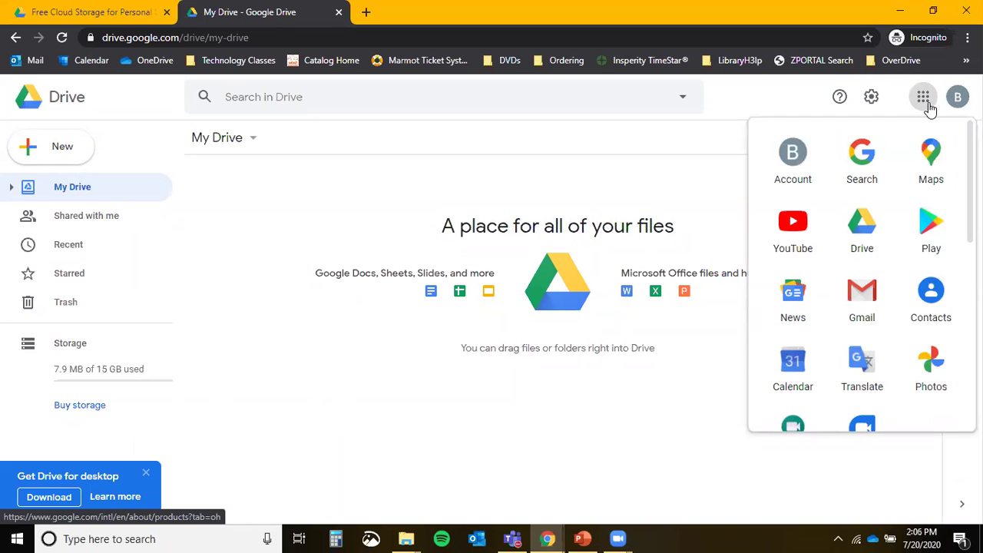
scroll(906, 225, "down", 2)
scroll(905, 226, "up", 2)
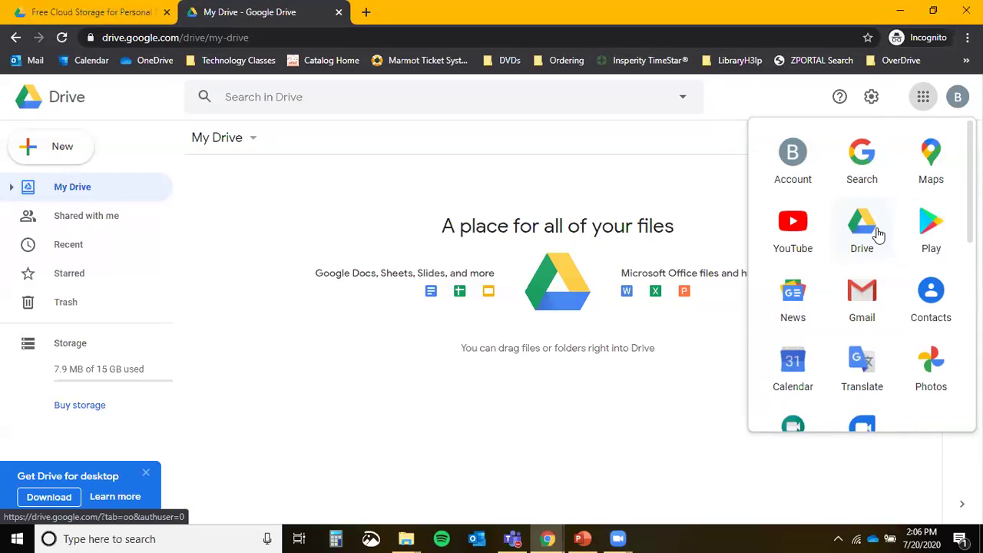
left_click(84, 12)
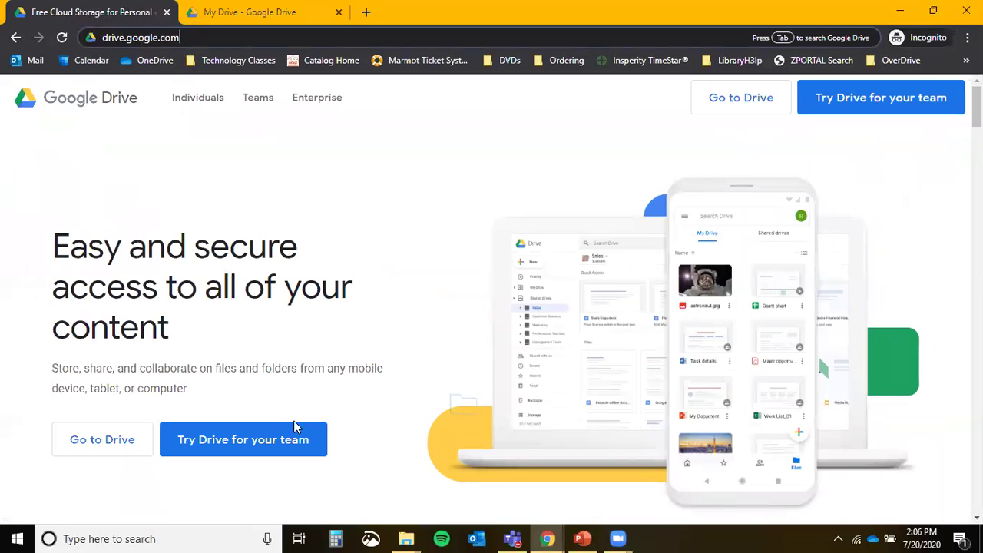
left_click(98, 443)
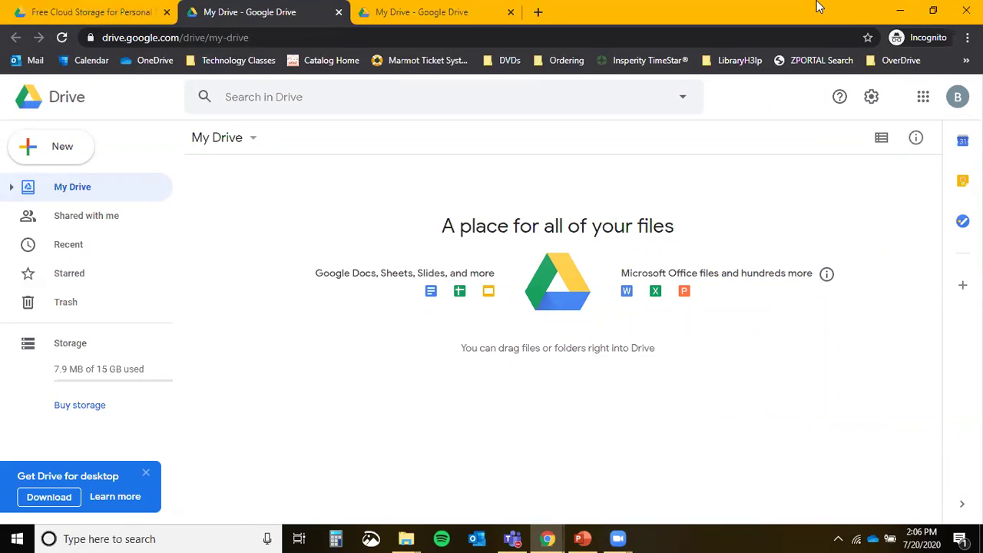
left_click(335, 97)
left_click(336, 98)
left_click(69, 161)
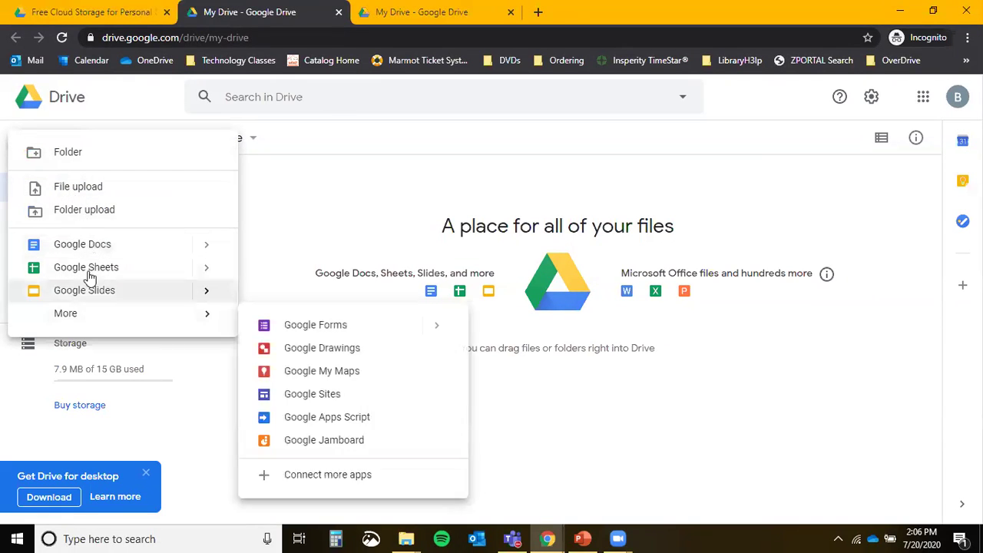
mouse_move(88, 309)
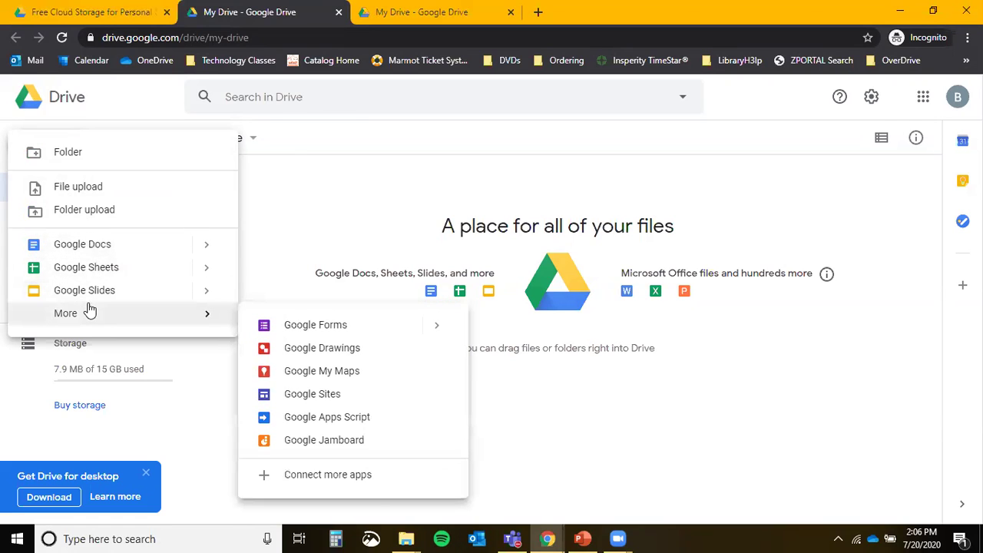
left_click(311, 198)
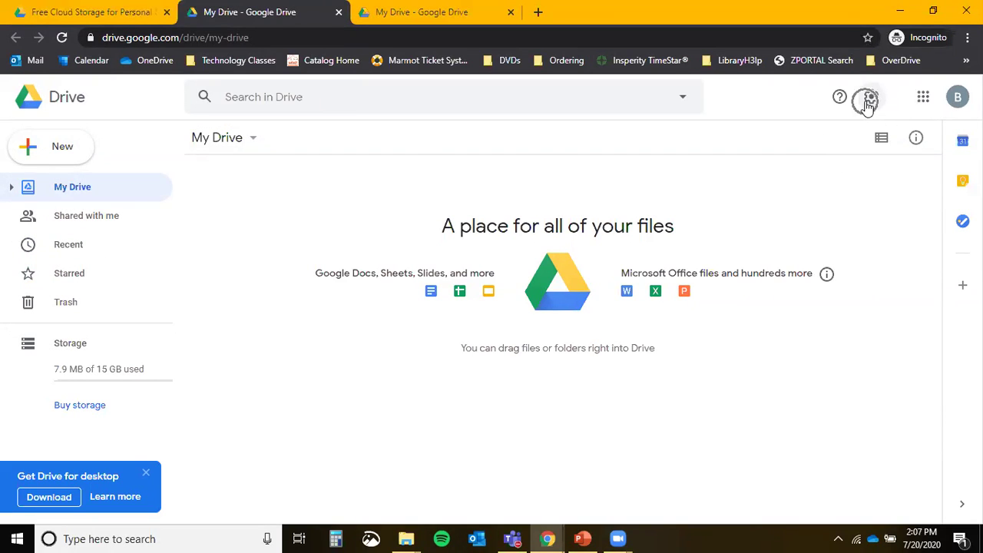
left_click(872, 99)
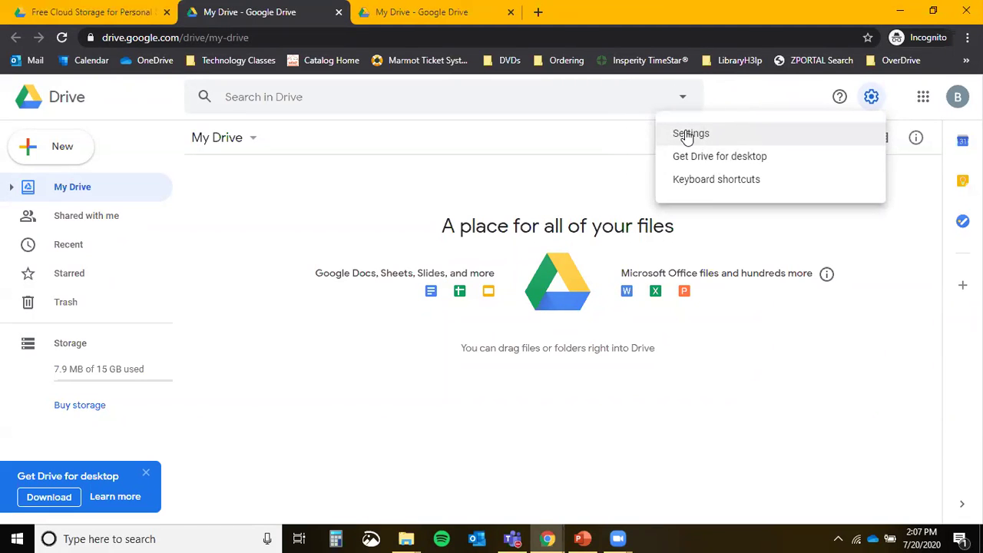
left_click(456, 169)
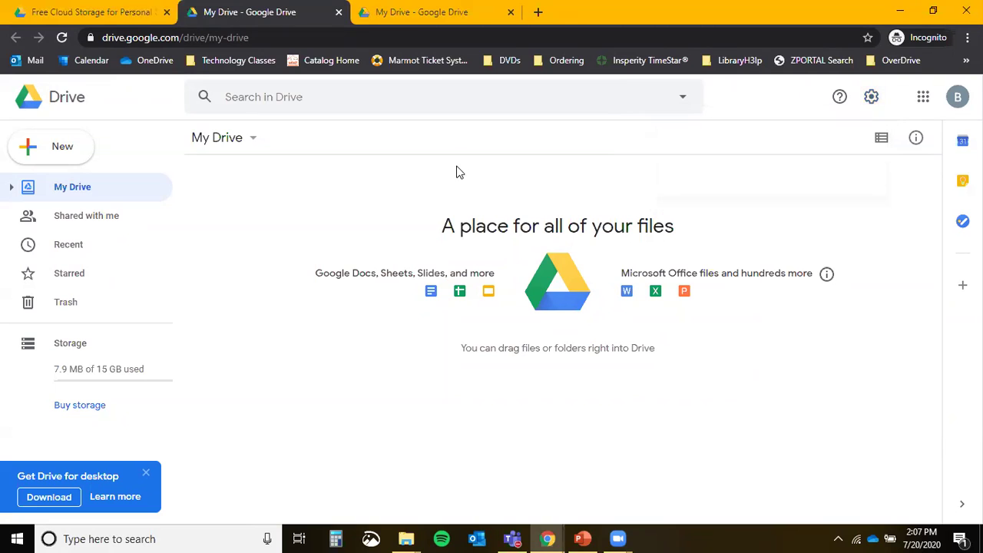
left_click(958, 98)
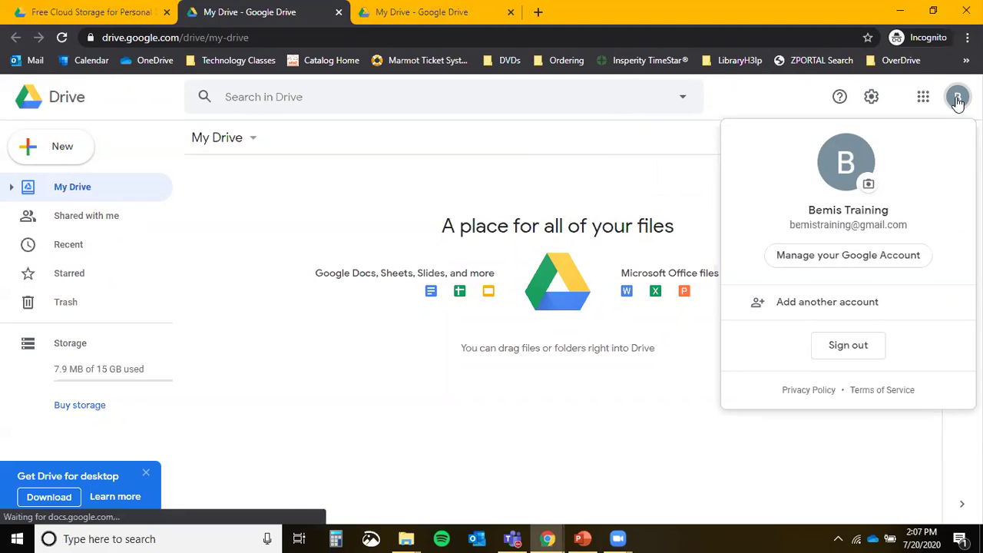
left_click(840, 348)
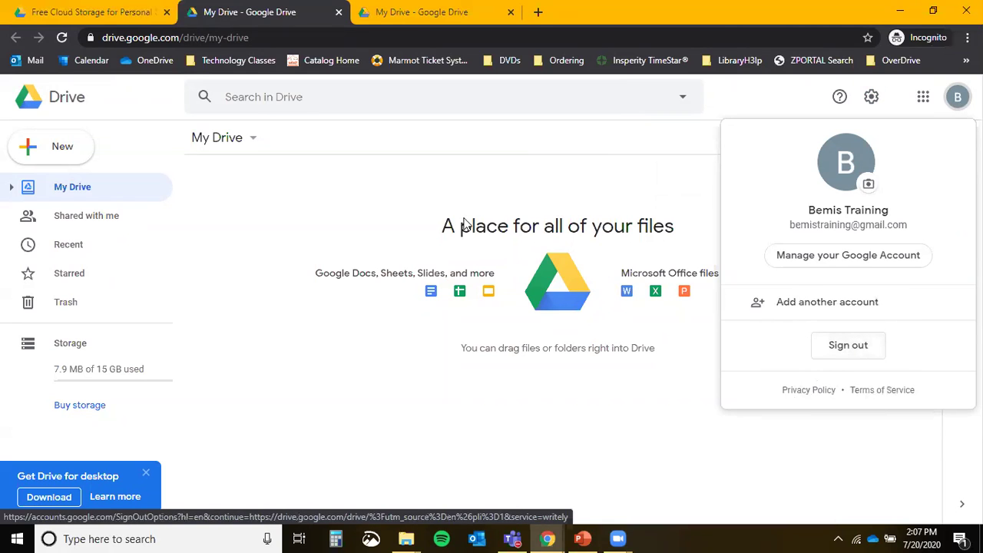
left_click(329, 197)
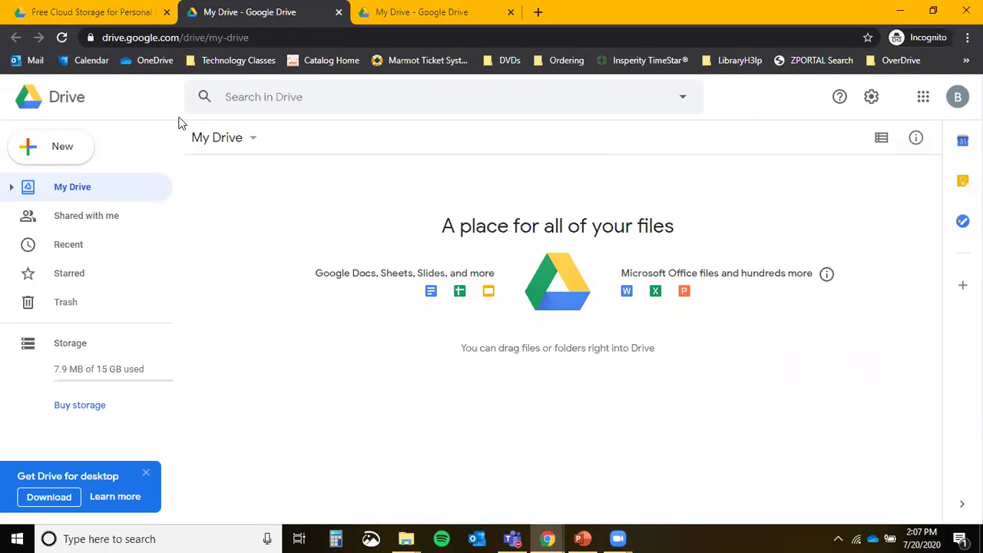
key("ctrl")
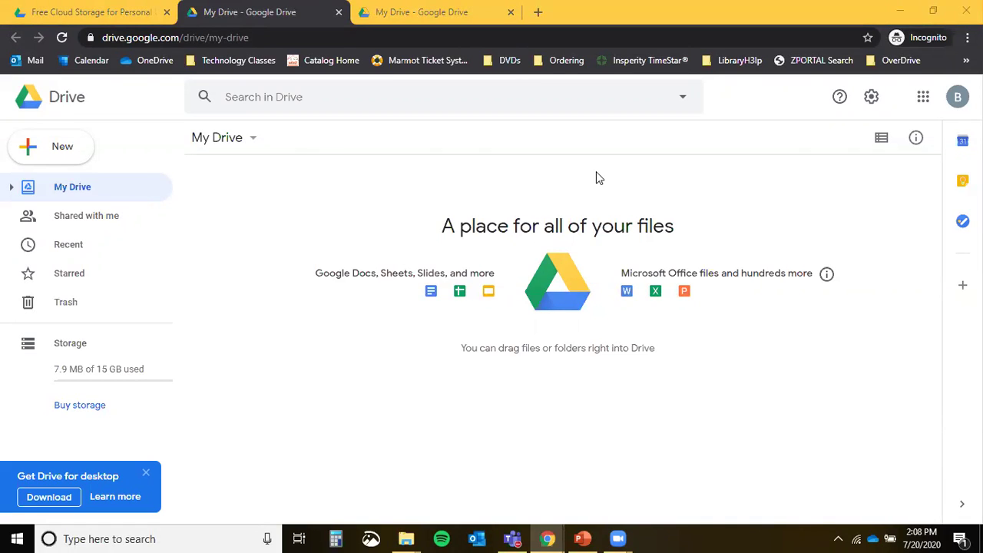
left_click(355, 195)
left_click(347, 279)
left_click(357, 280)
Start a file upload and browse to Class Files > Google > Google Drive > Practice Uploads.
left_click(68, 150)
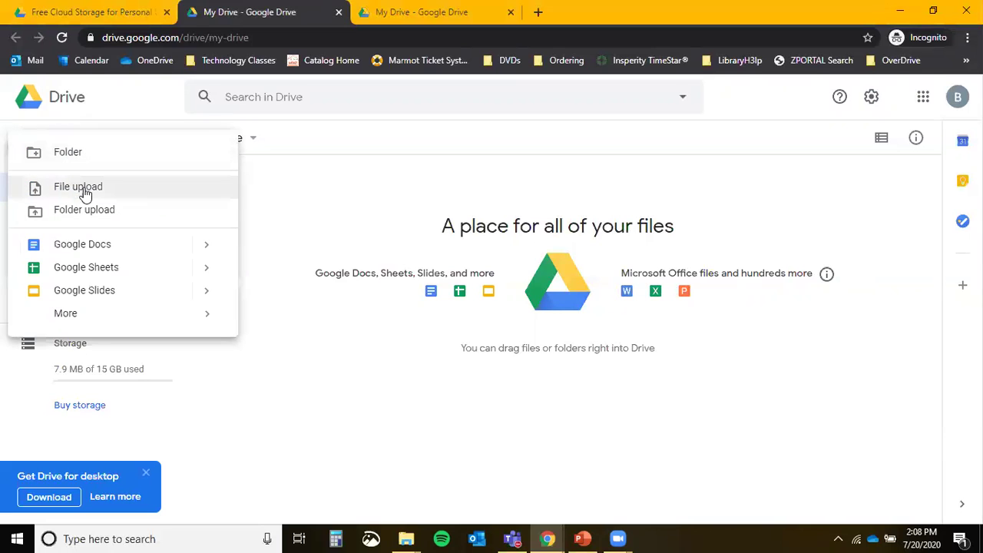
left_click(86, 195)
left_click(87, 195)
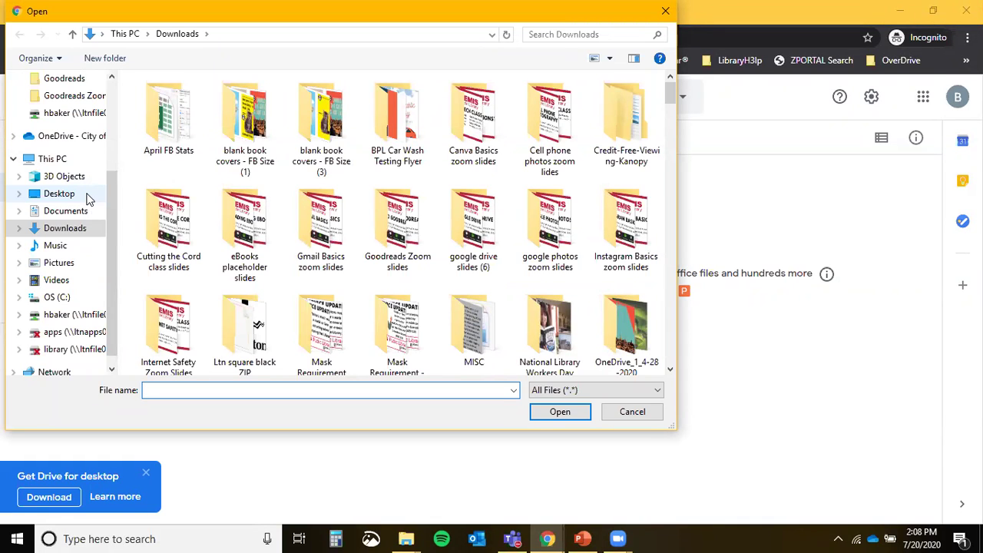
scroll(87, 198, "up", 3)
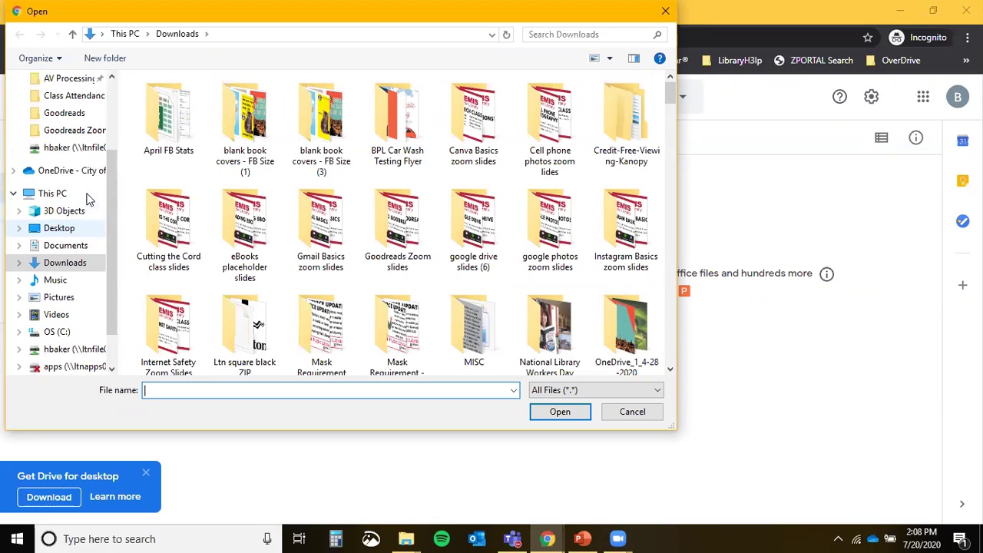
scroll(87, 198, "up", 1)
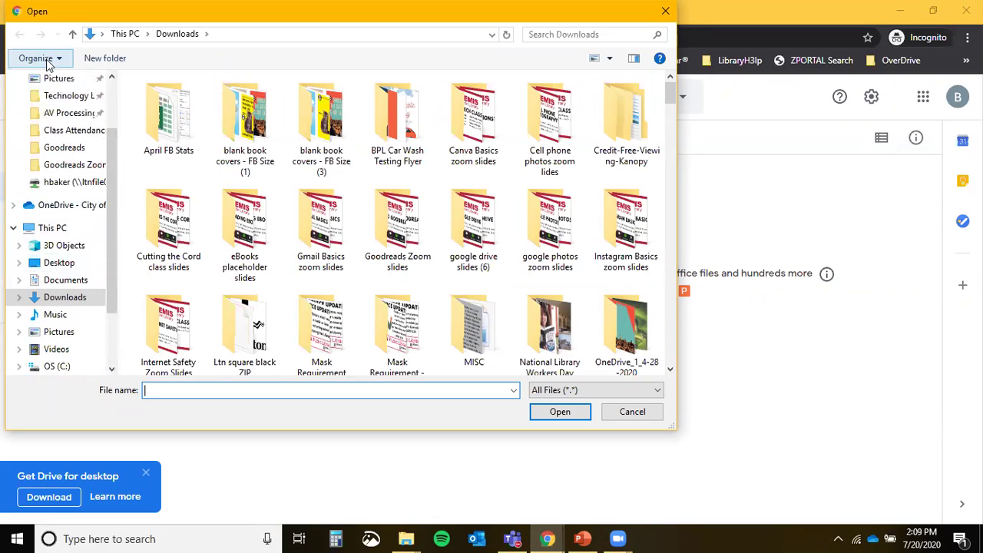
left_click(72, 101)
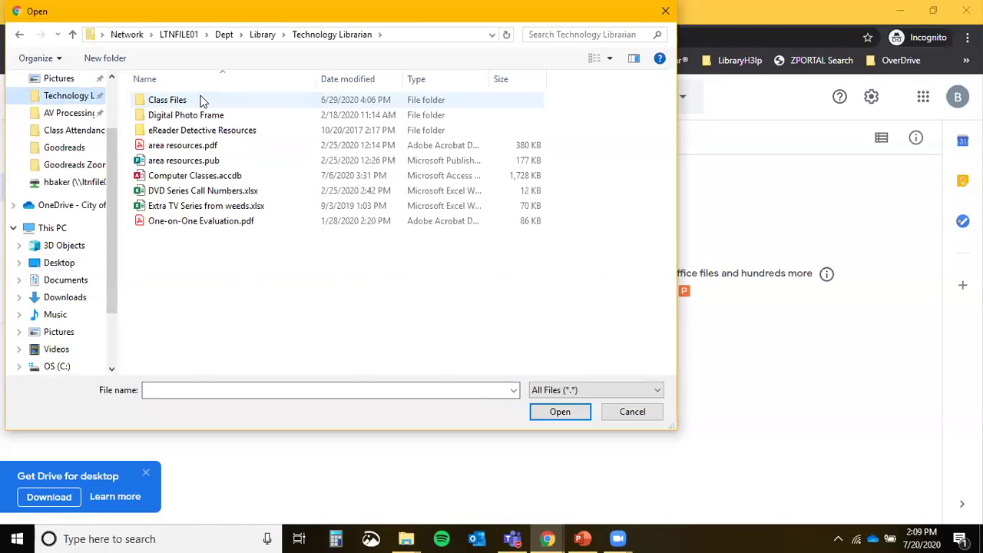
double_click(203, 102)
double_click(162, 220)
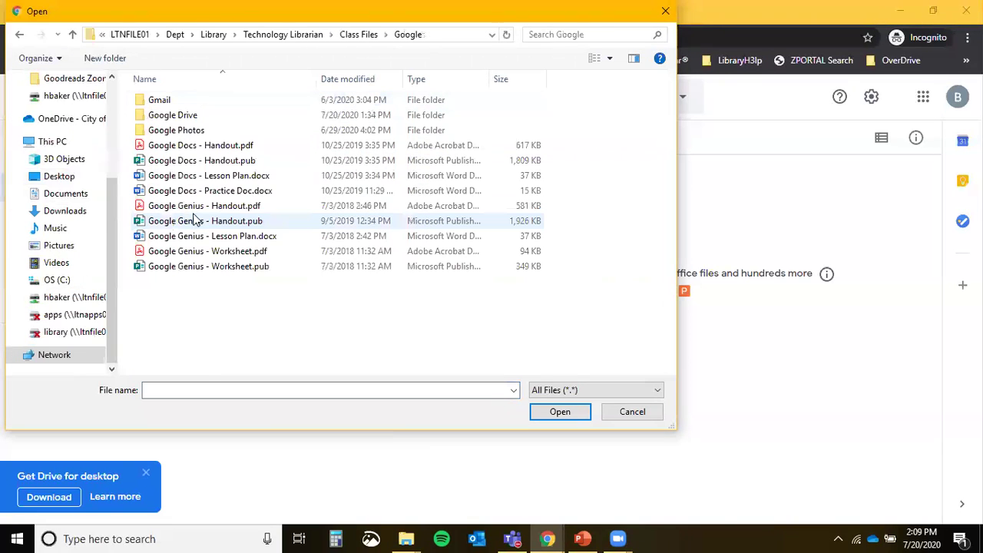
left_click(171, 117)
double_click(170, 117)
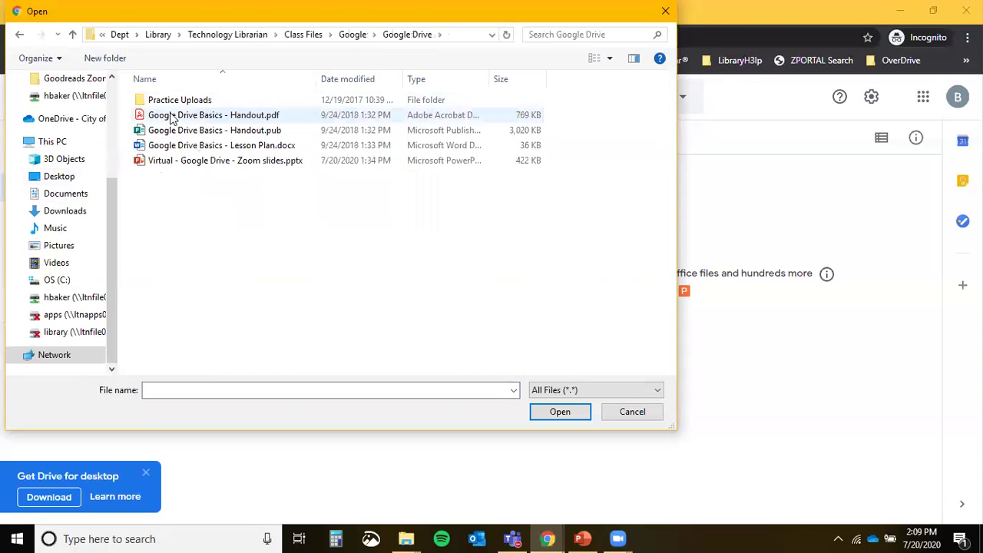
double_click(176, 101)
Select all four practice files (Word, Excel, Image, PowerPoint) and upload them.
left_click(168, 104)
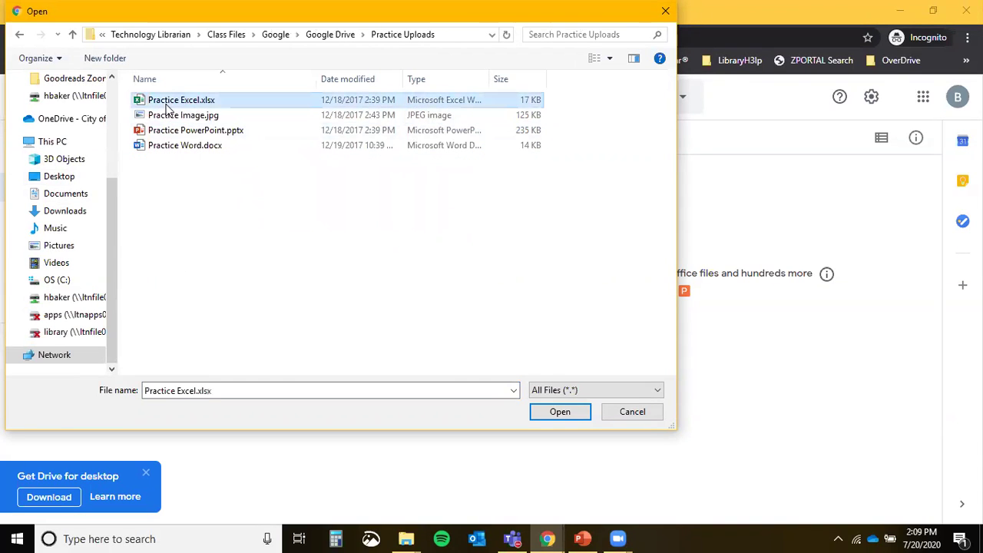
left_click(577, 413)
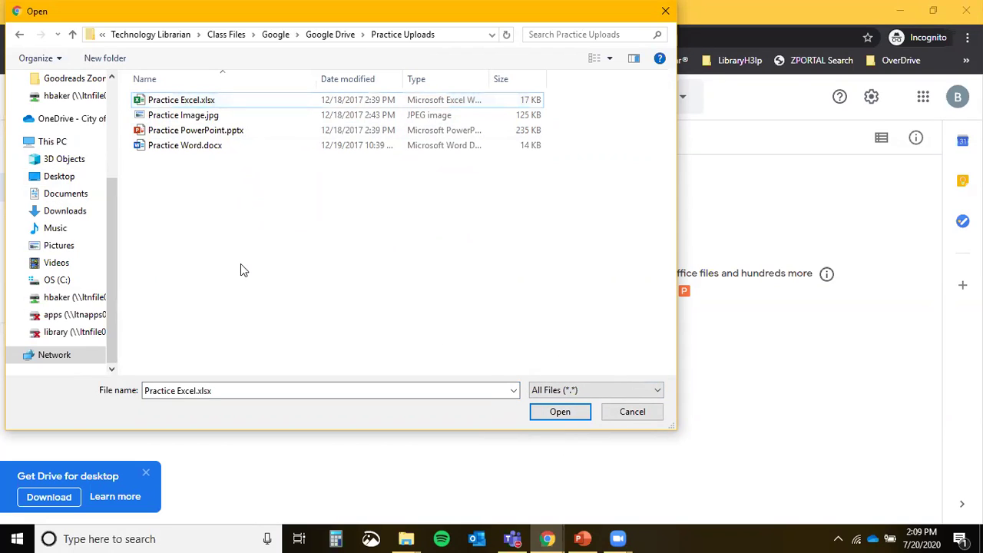
left_click(186, 146)
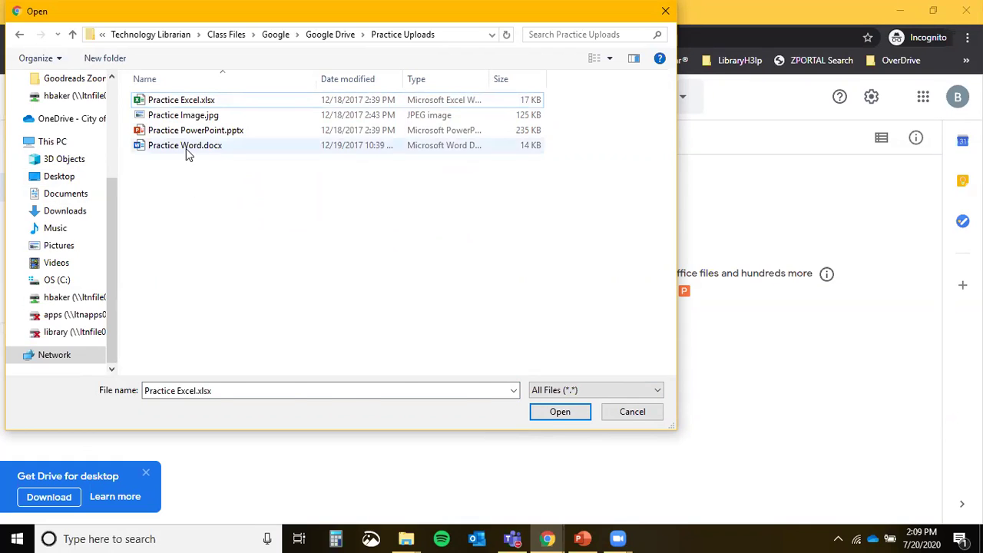
key("ctrl+a")
left_click(198, 101)
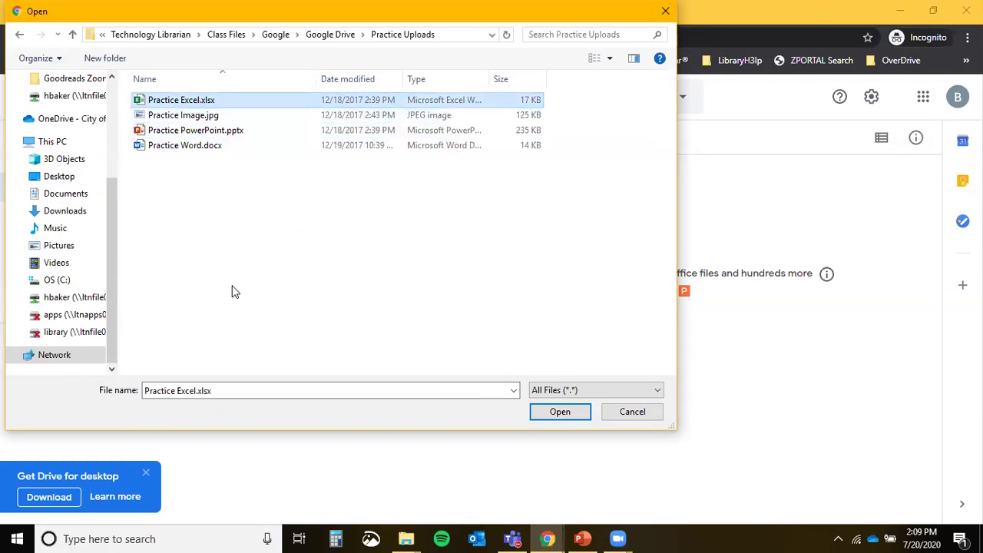
left_click(209, 148, "shift")
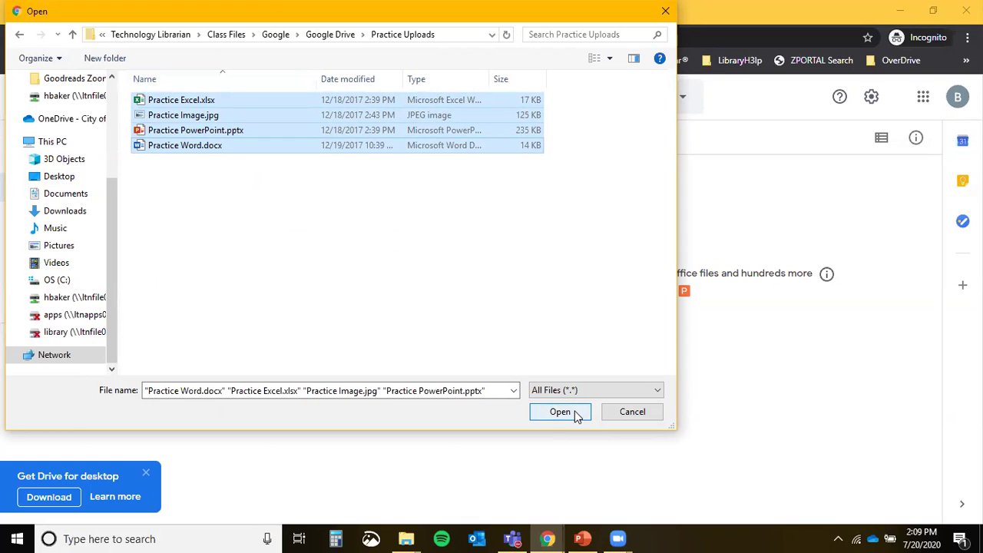
left_click(577, 415)
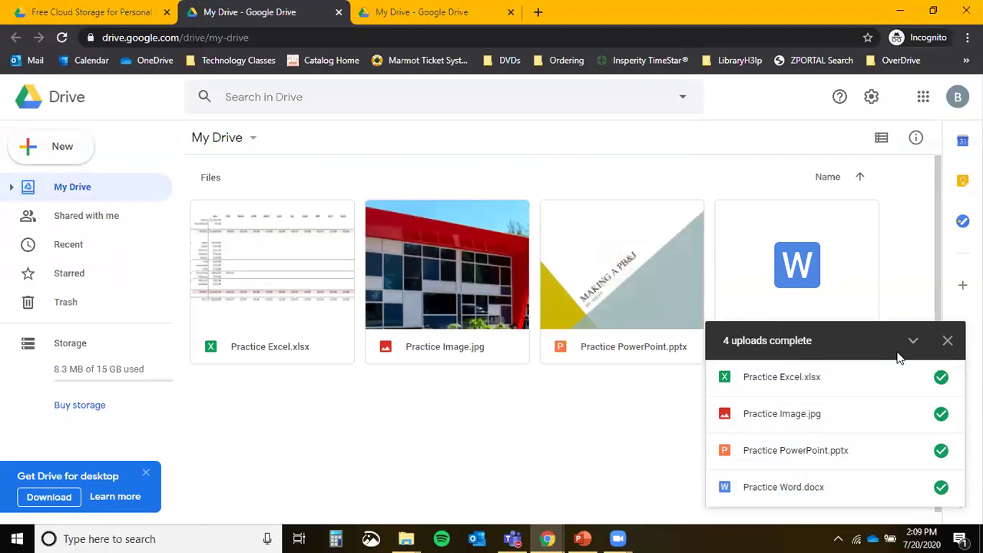
left_click(45, 156)
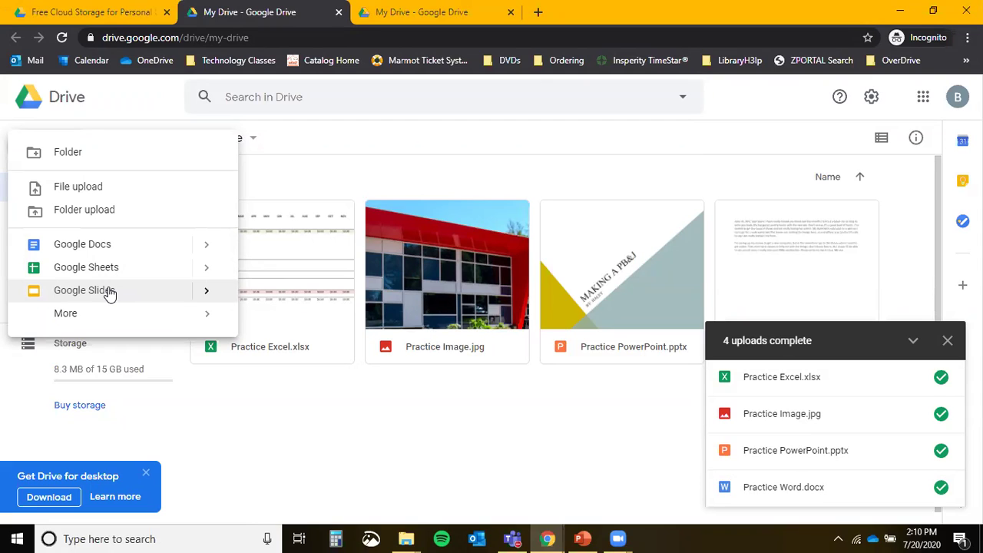
mouse_move(186, 322)
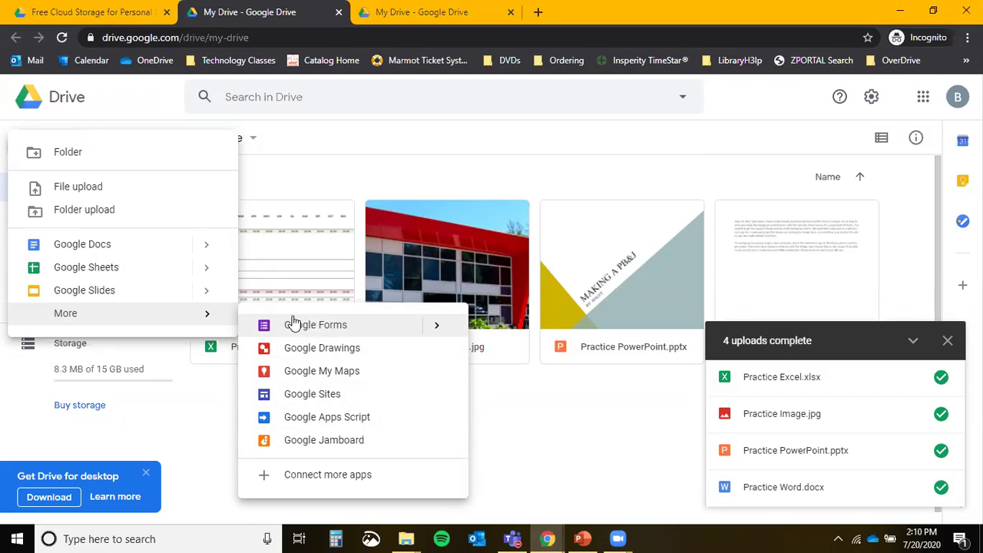
left_click(561, 435)
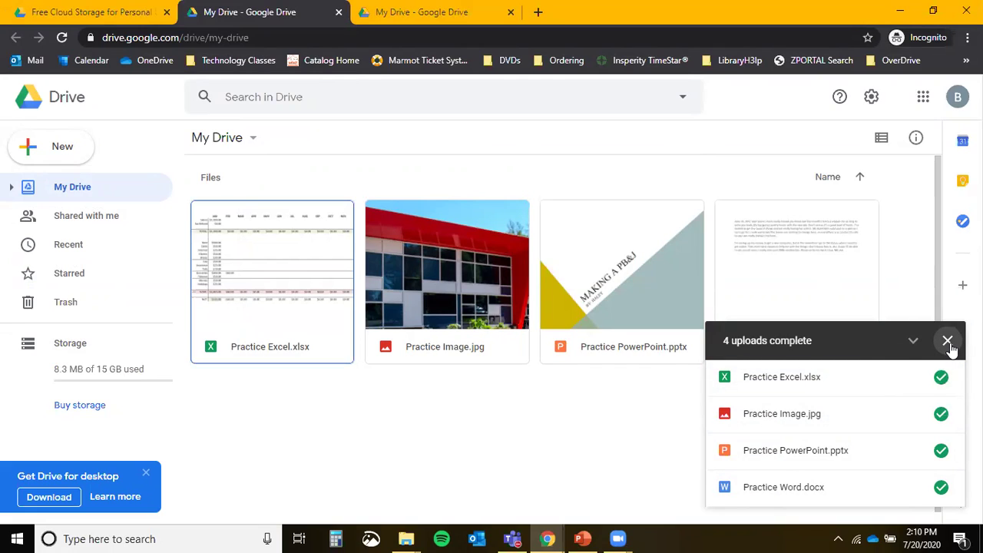
left_click(949, 342)
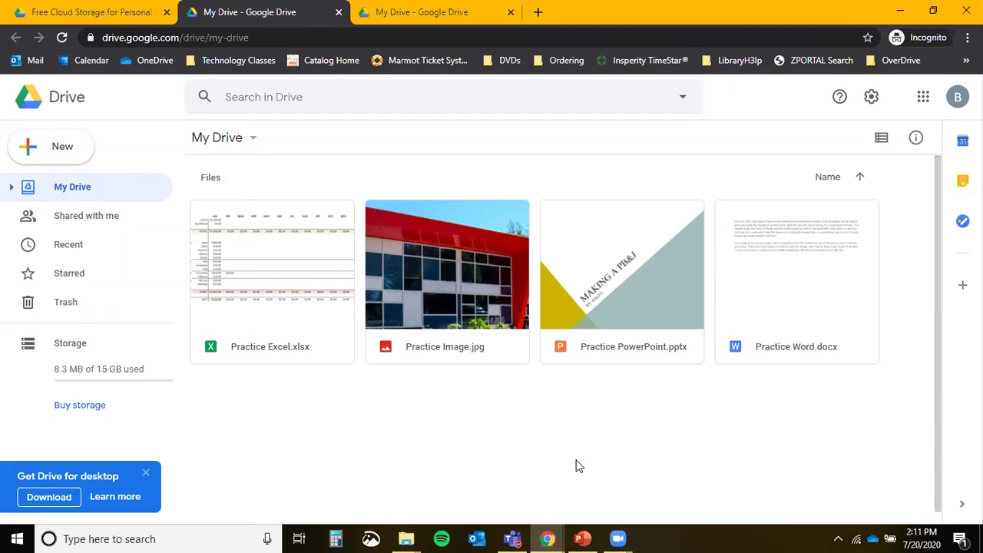
Add a new My Drive folder titled 'Practice Folder 7/20/20'.
left_click(63, 150)
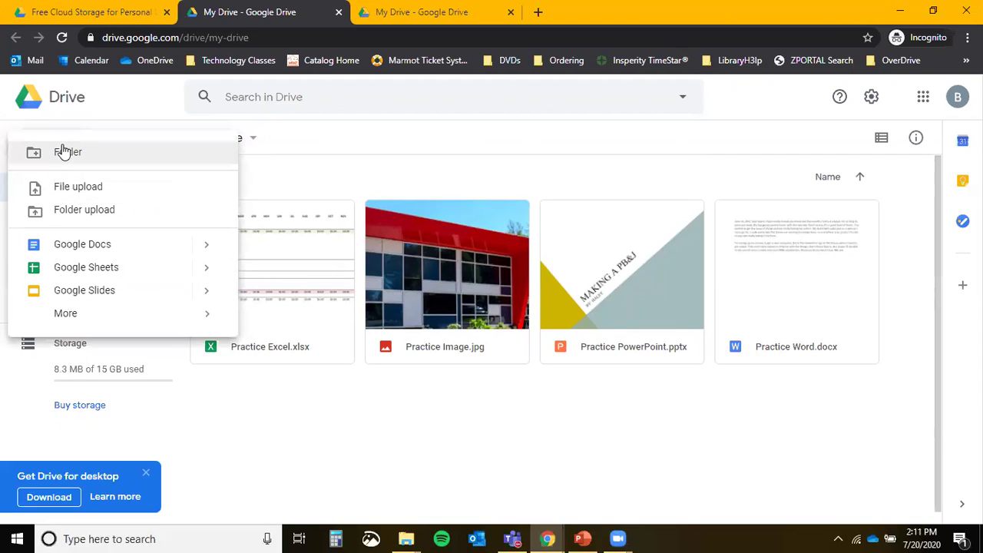
left_click(82, 151)
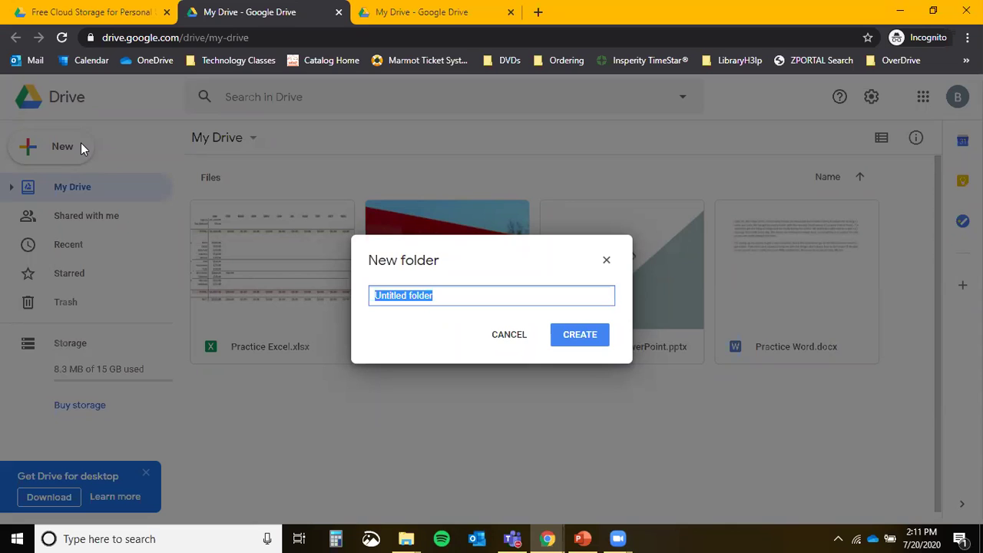
type("Pract")
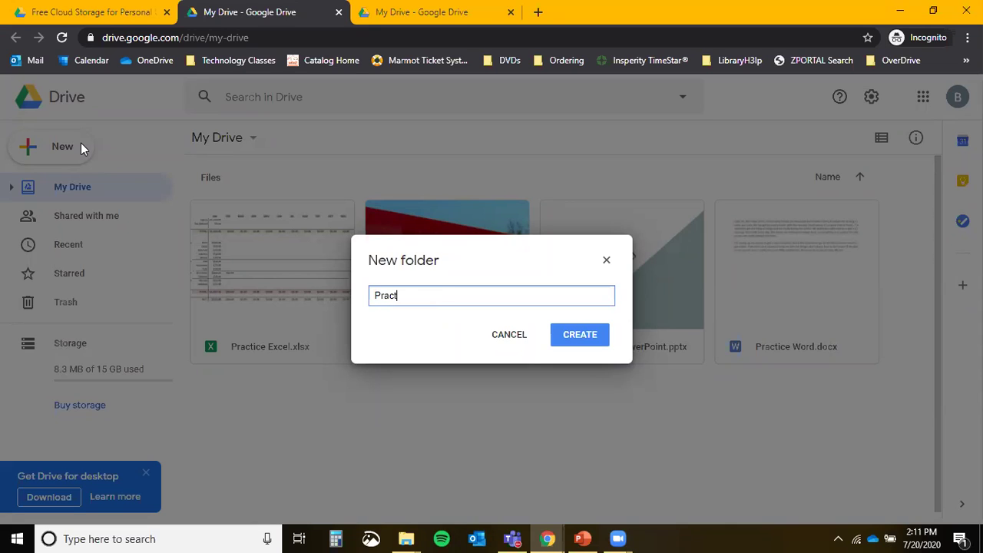
type("ice Folder 7/20/20")
left_click(581, 340)
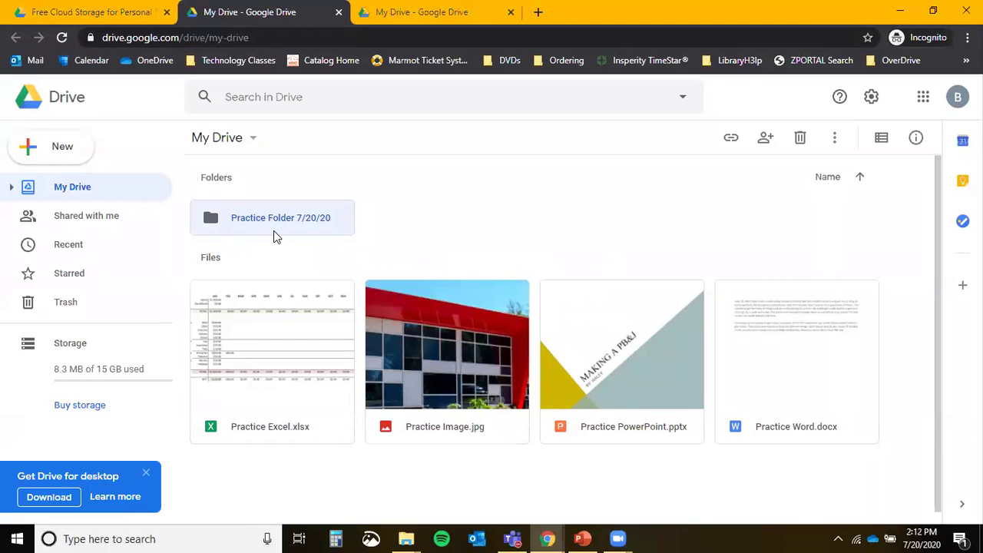
Drop Practice Excel.xlsx into Practice Folder 7/20/20, then select Practice Image.jpg.
left_click_drag(274, 376, 265, 222)
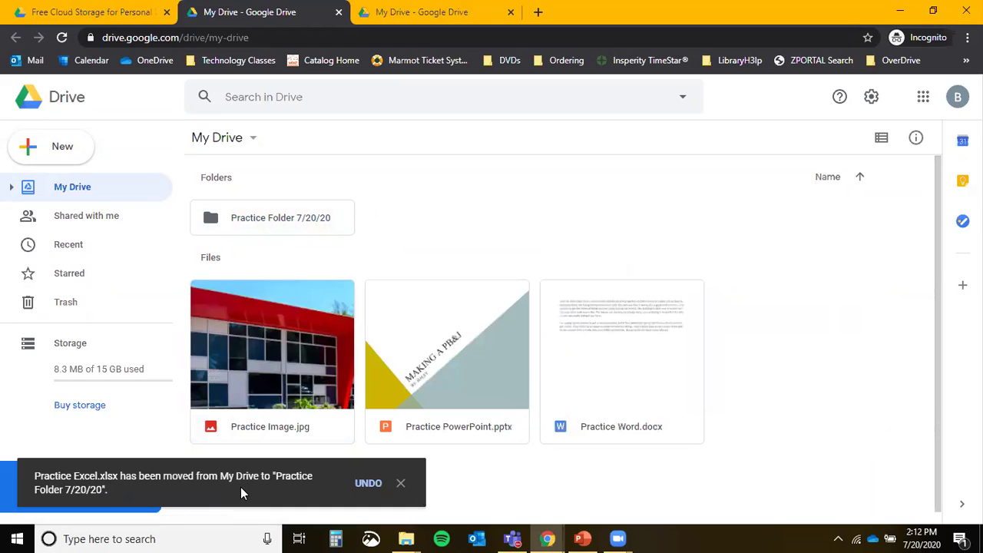
left_click(263, 409)
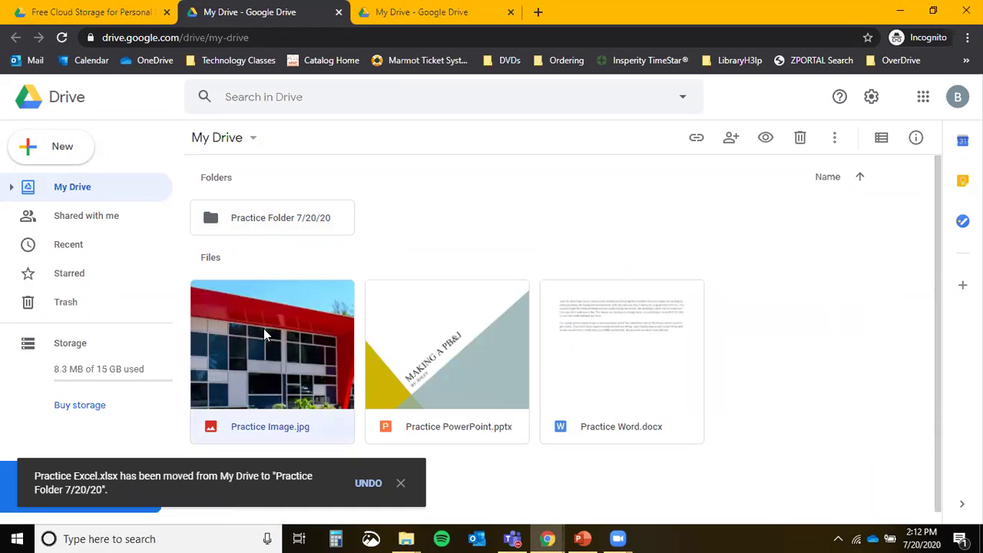
left_click(265, 409)
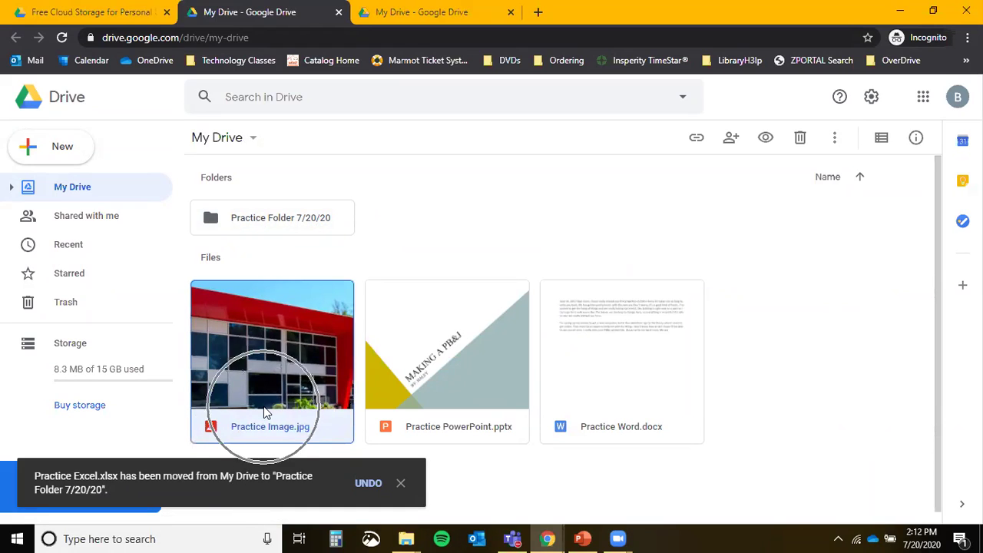
left_click(834, 137)
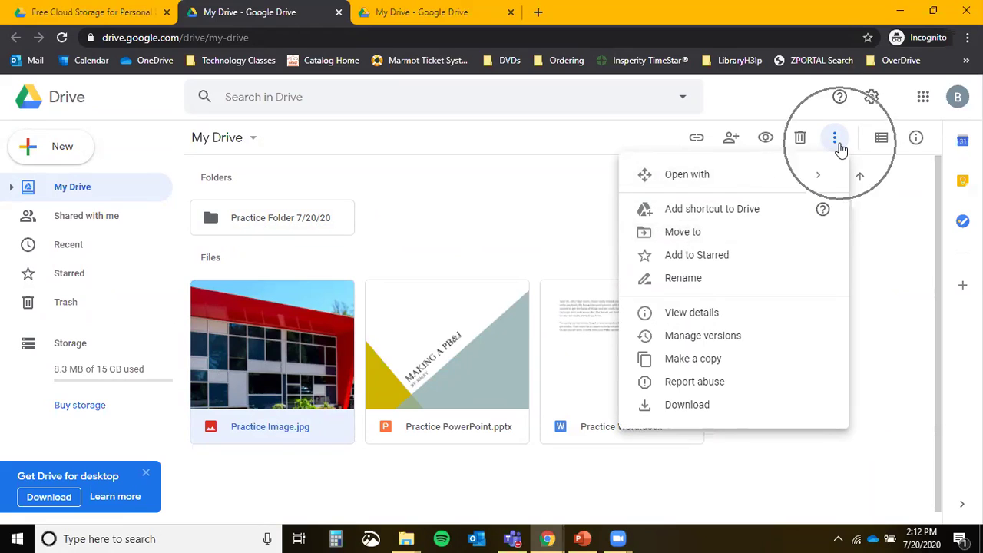
Move Practice Image.jpg into Practice Folder 7/20/20 and open that folder.
left_click(695, 244)
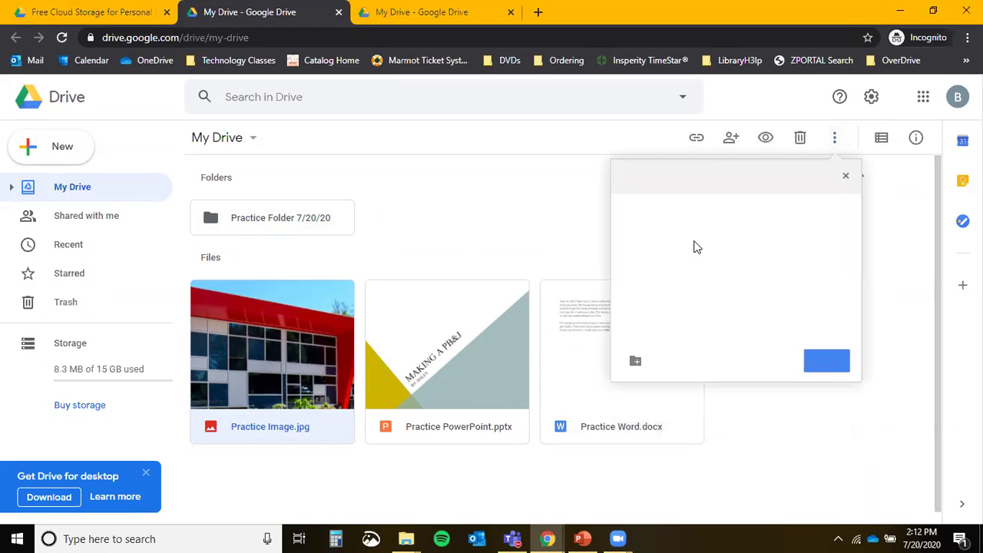
left_click(694, 212)
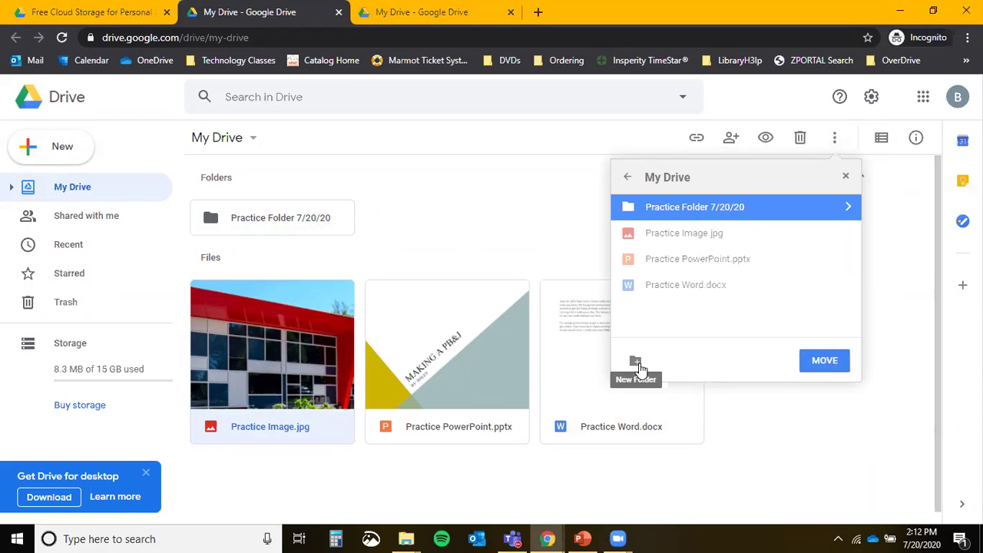
left_click(816, 362)
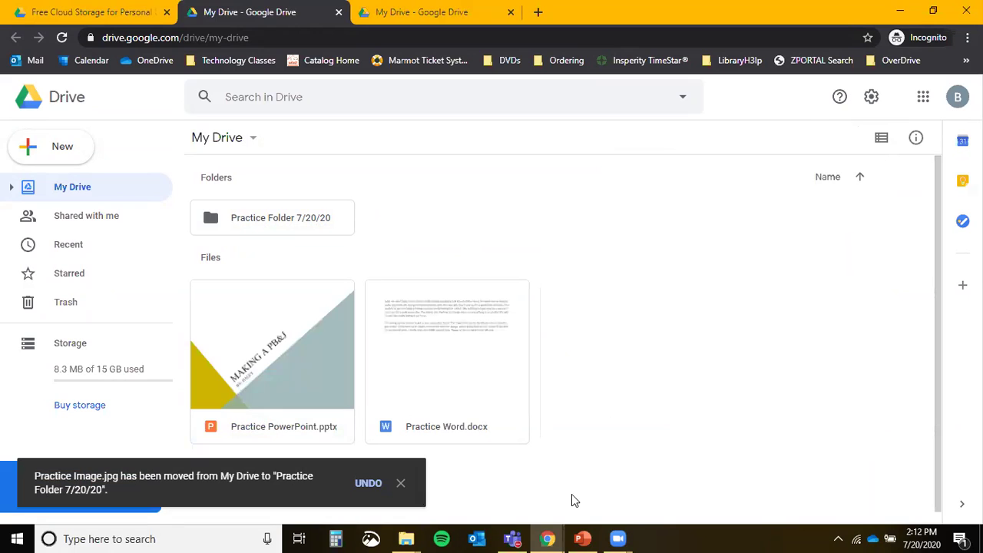
double_click(262, 220)
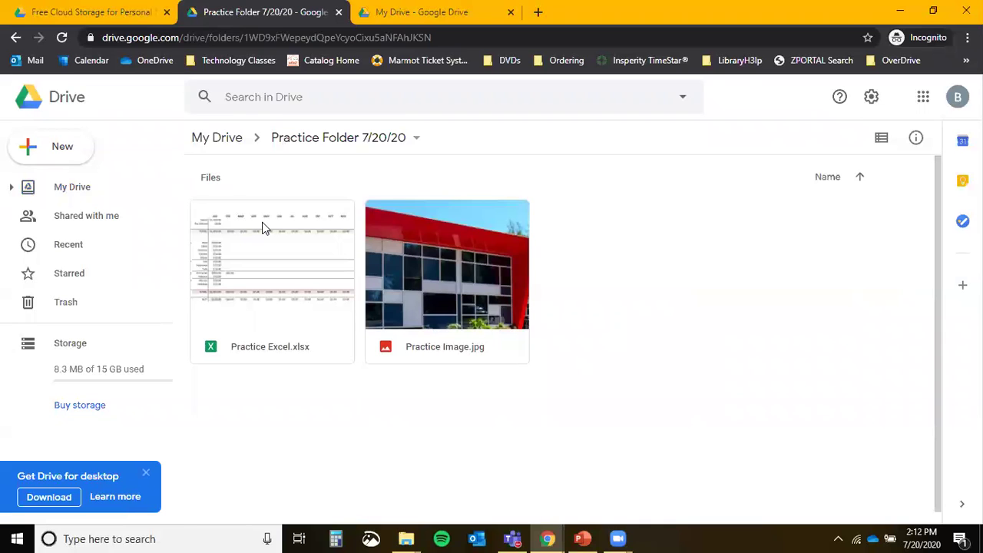
Create 'Practice Subfolder 7/20/20', move Practice Excel.xlsx into it, and open it.
left_click(50, 150)
left_click(66, 156)
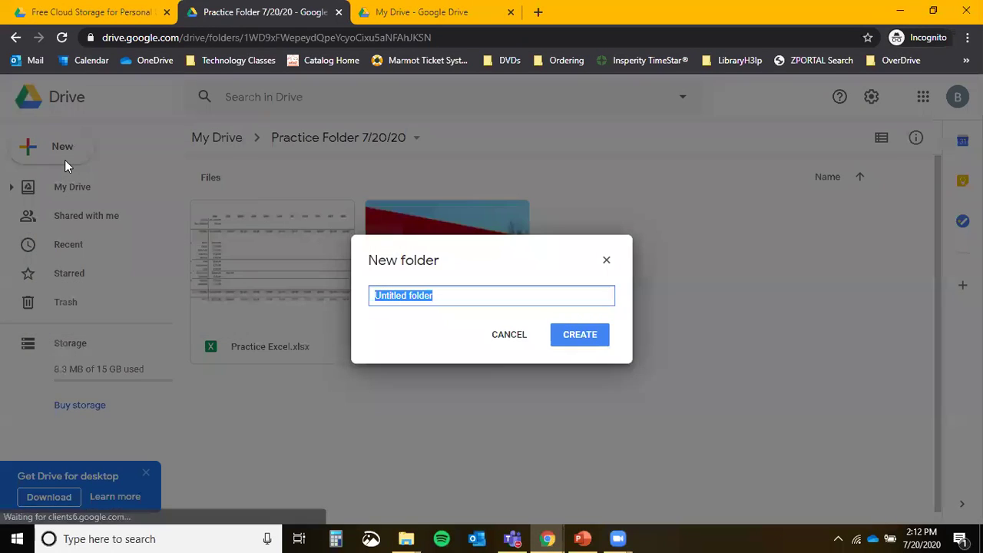
type("Prac")
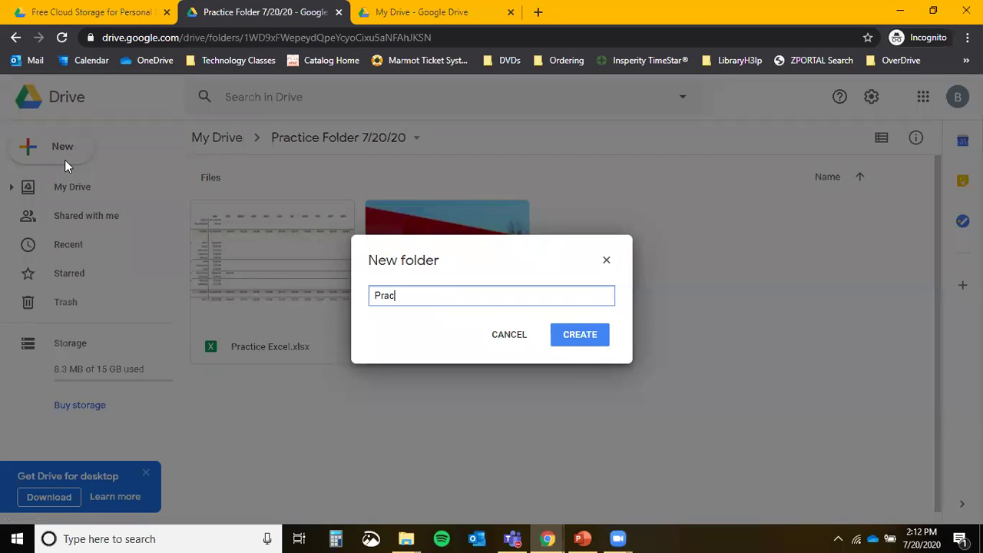
type("tice Subfolder /6")
key("BackSpace")
key("BackSpace")
type("7/30")
key("BackSpace")
key("BackSpace")
type("20/20")
key("Return")
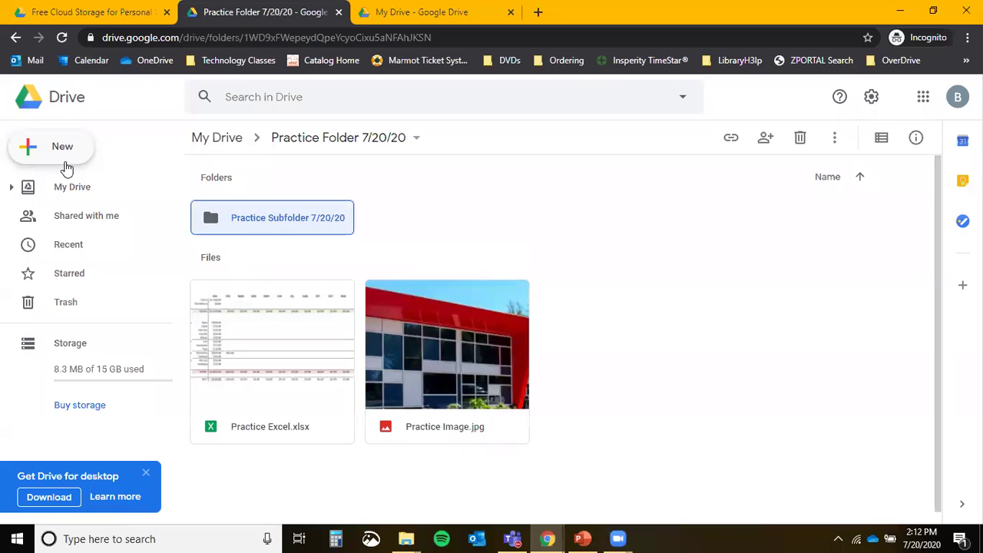
left_click_drag(296, 368, 273, 219)
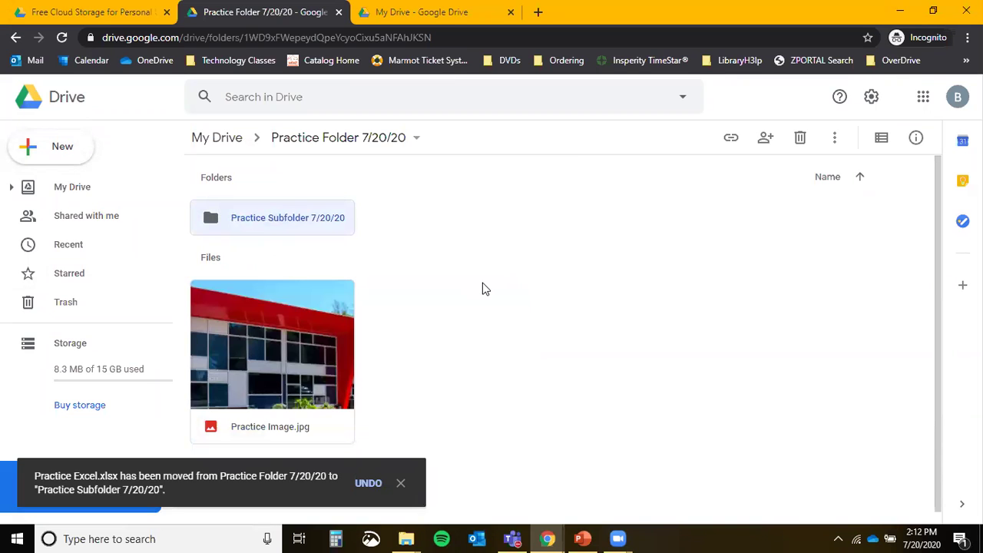
double_click(245, 218)
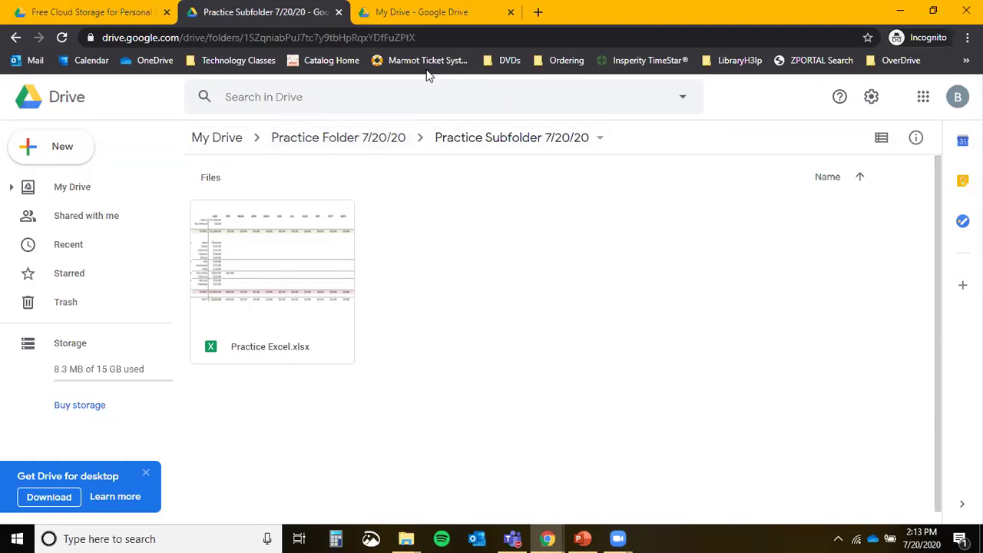
left_click(598, 142)
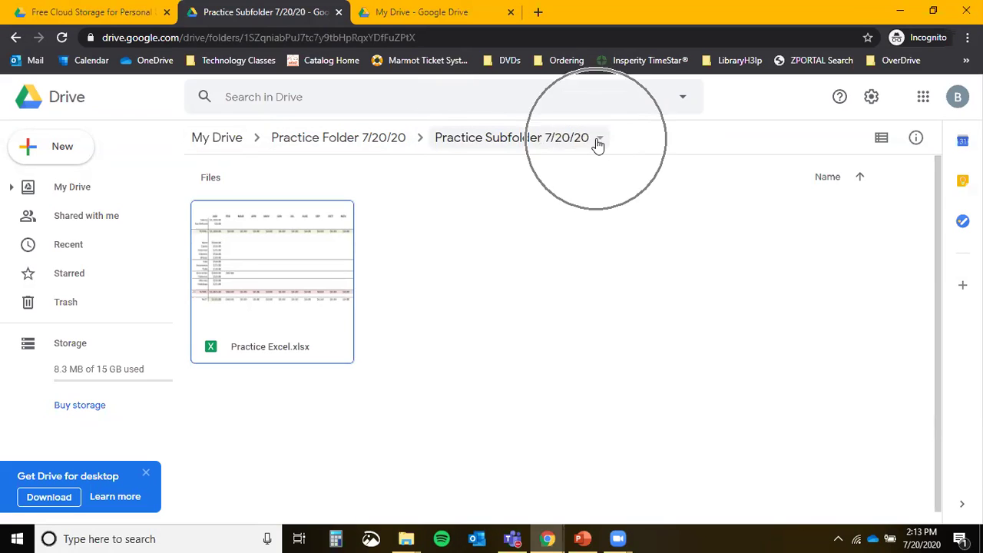
left_click(509, 141)
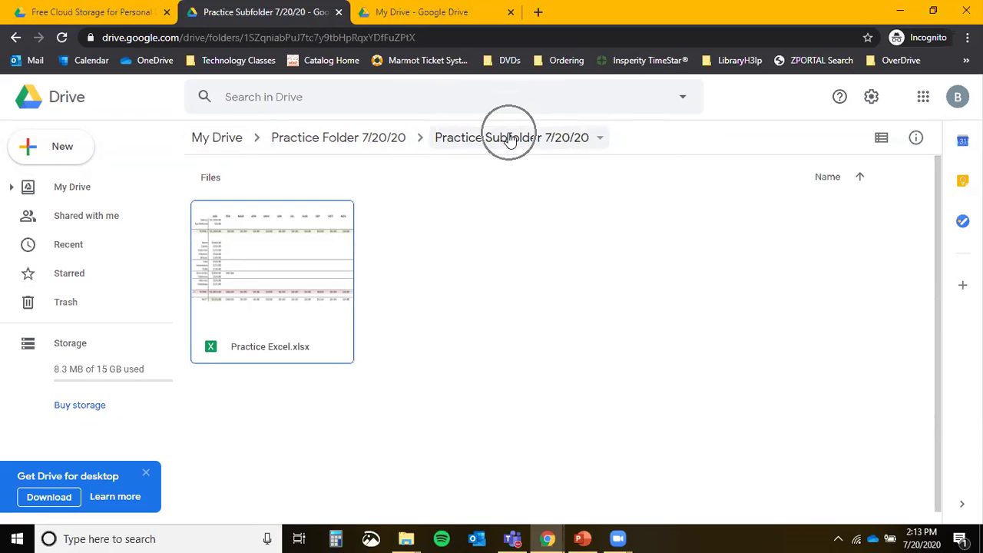
key("ctrl")
key("ctrl")
key("ctrl")
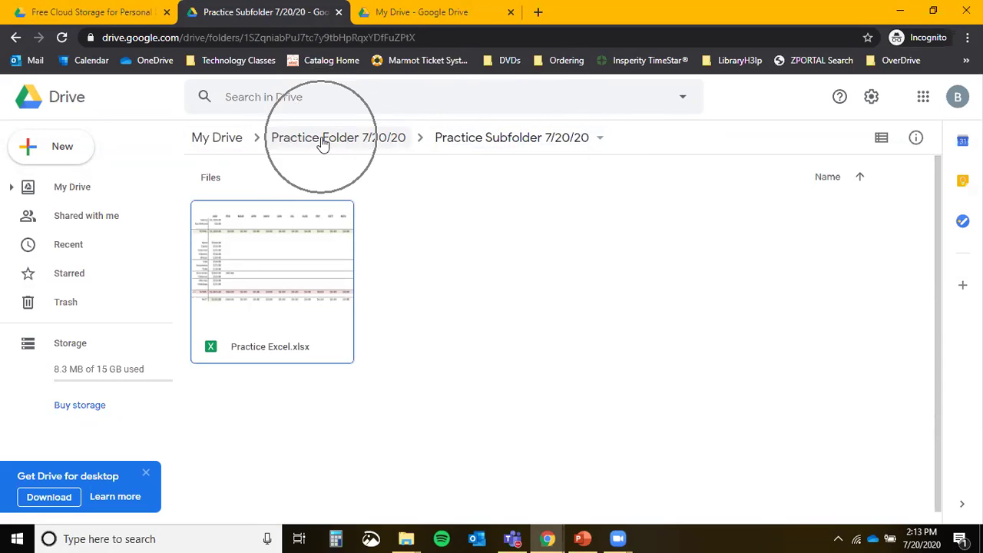
key("ctrl")
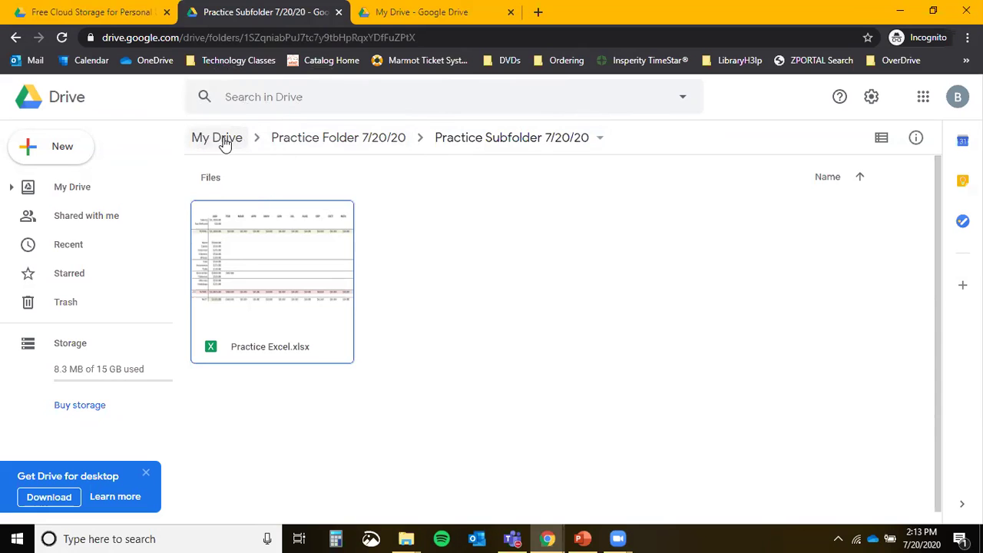
left_click(217, 138)
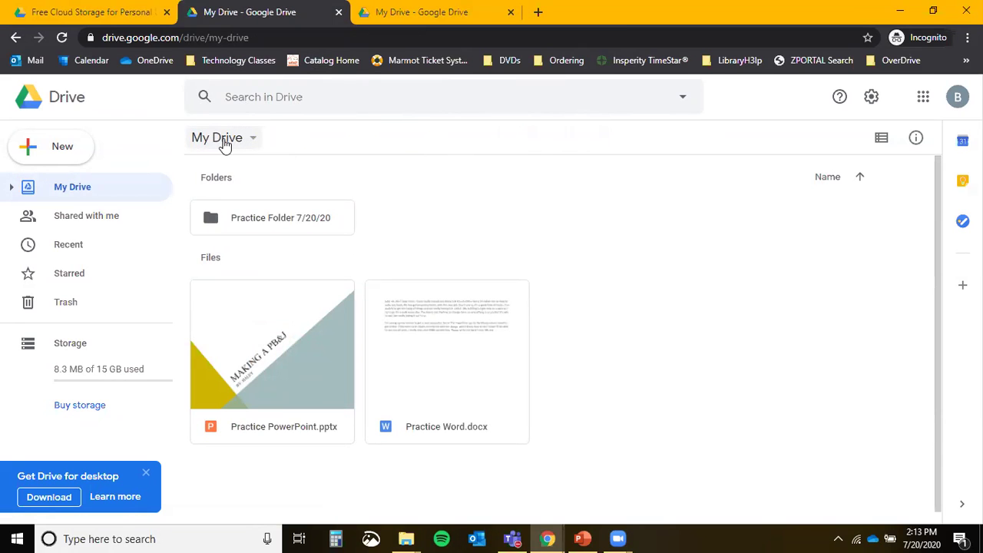
double_click(270, 223)
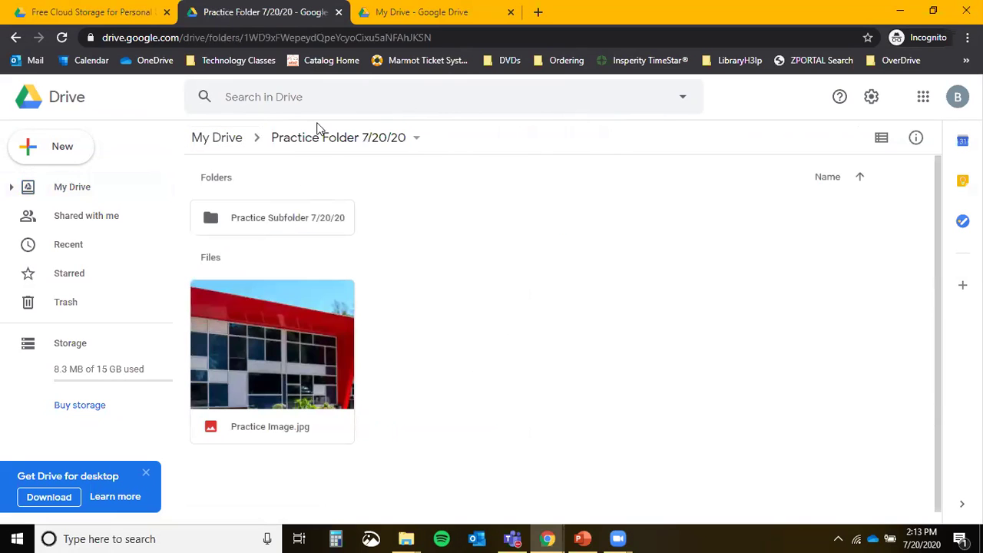
double_click(314, 211)
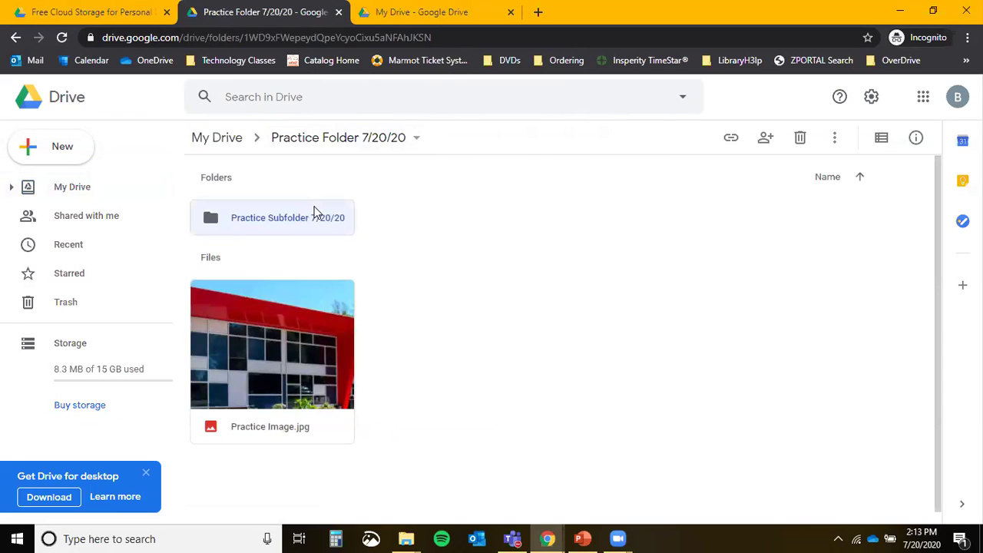
left_click(353, 143)
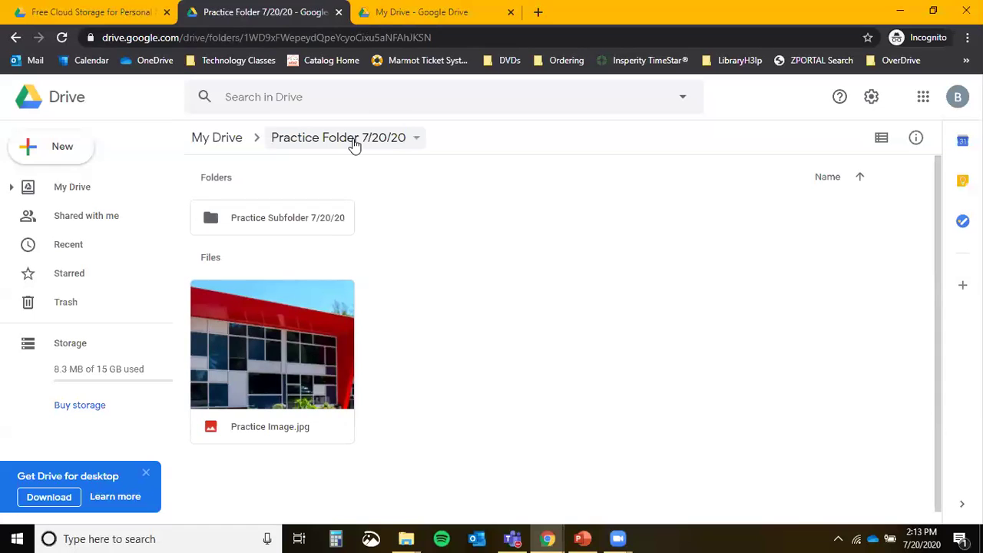
left_click(204, 145)
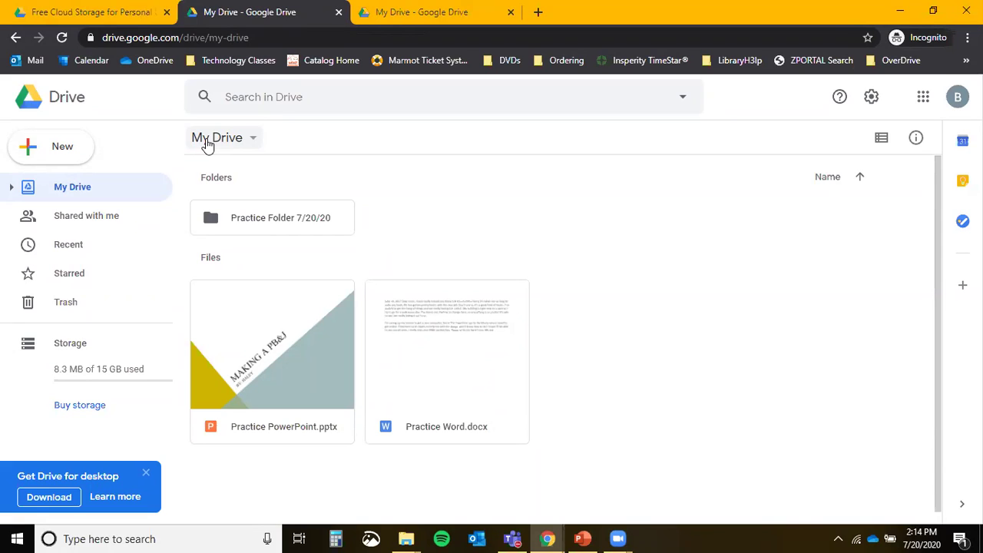
Preview Practice Word.docx, download it, and open the downloaded copy in Word.
double_click(452, 360)
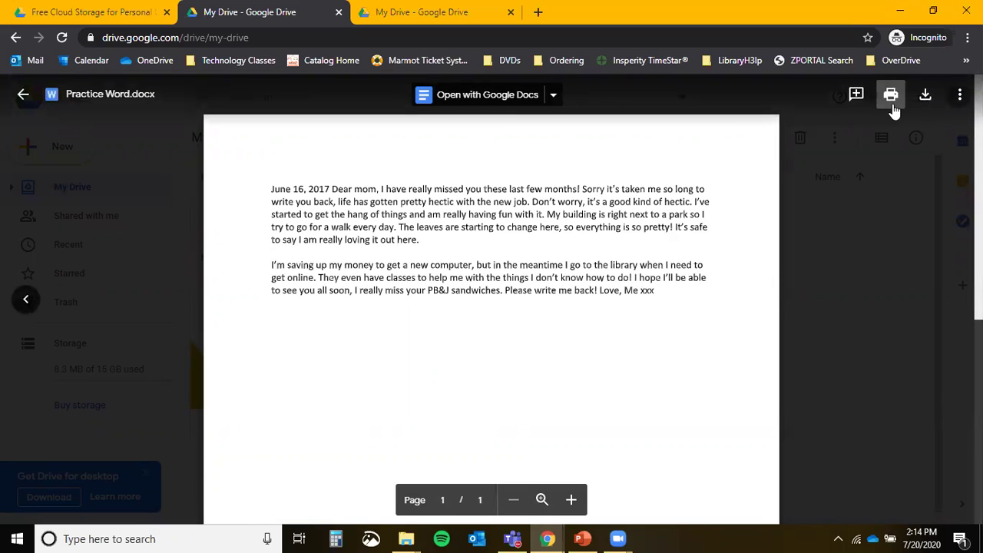
key("ctrl")
key("ctrl")
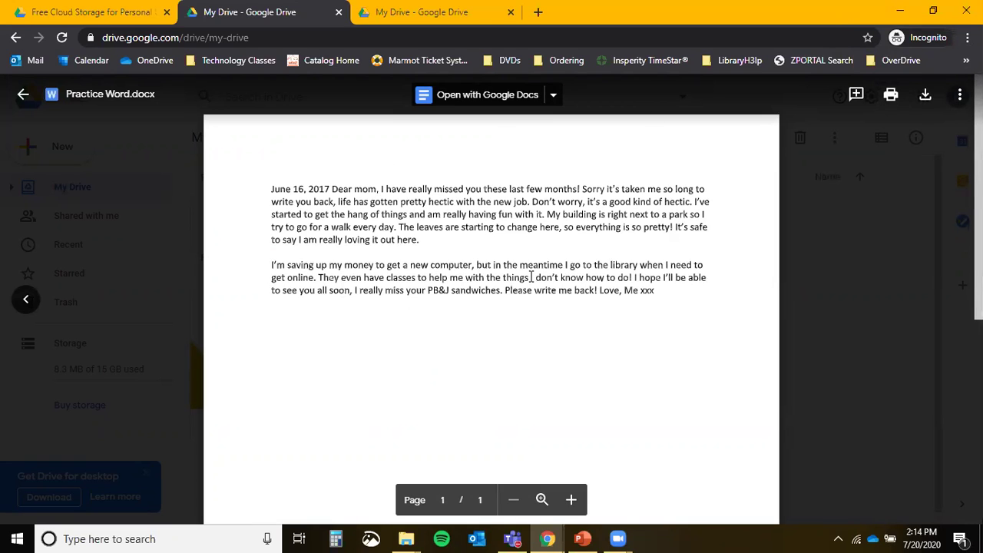
left_click(926, 96)
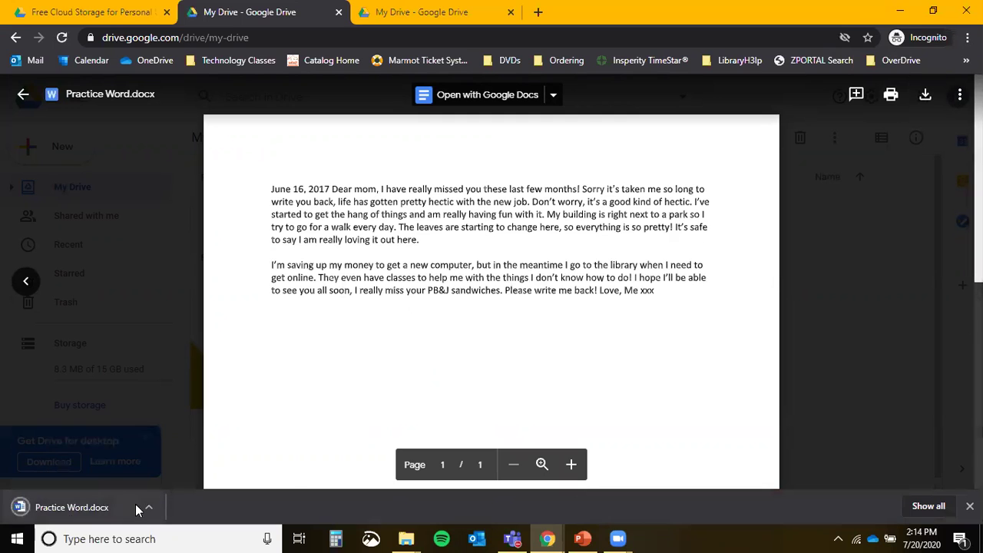
left_click(149, 507)
left_click(171, 415)
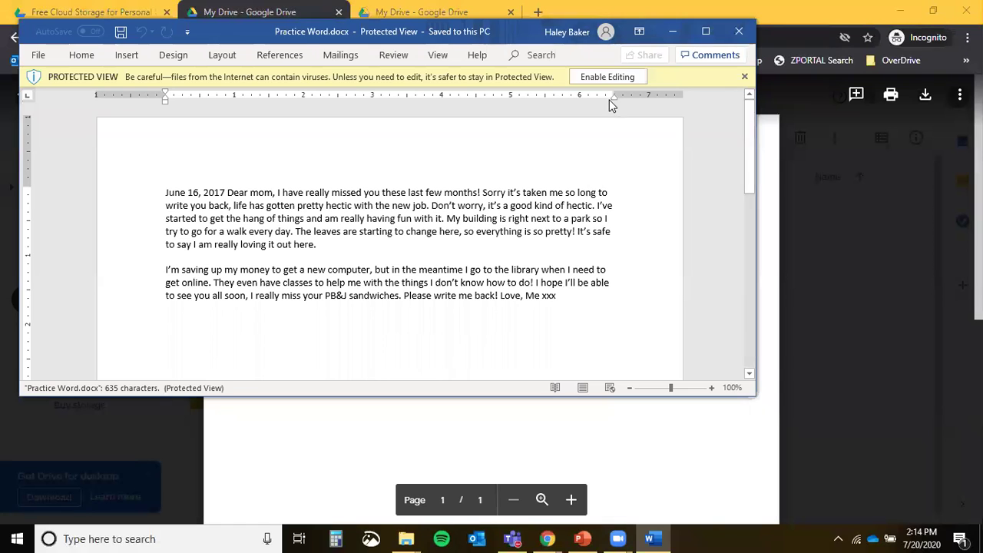
Enable editing and add a size-20 red 'MAKE CHANGES!' line below 'Love, Me xxx'.
left_click(615, 77)
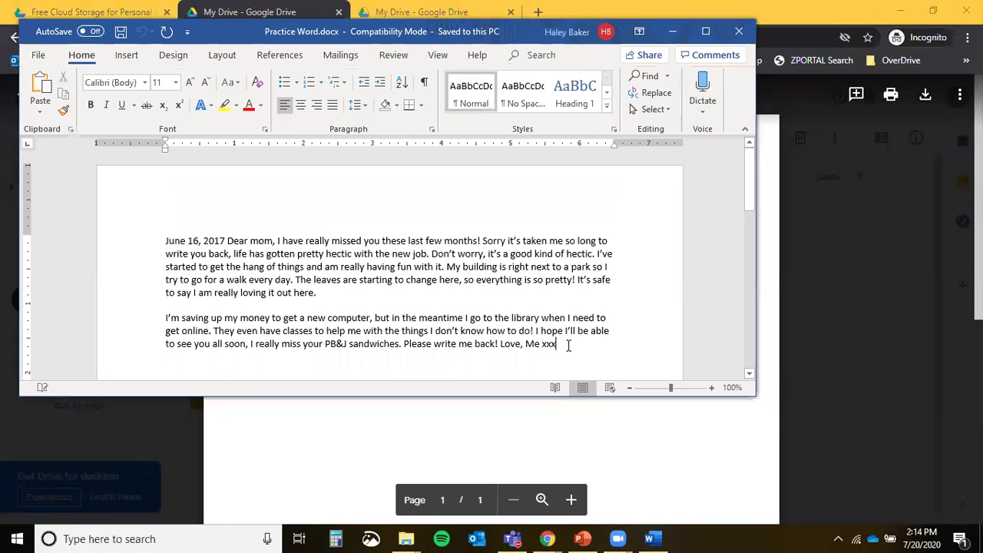
left_click(565, 345)
key("Return")
key("Return")
key("Return")
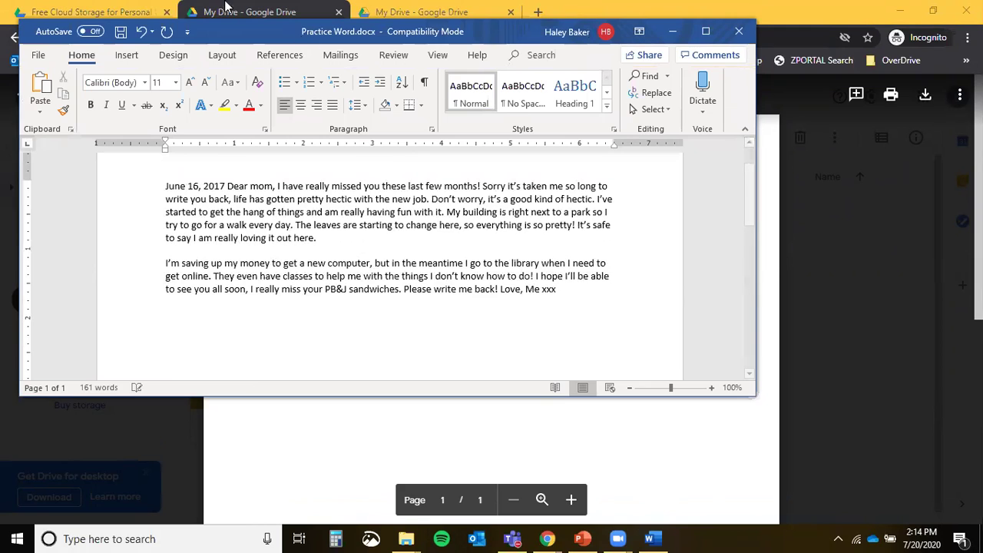
left_click(189, 82)
left_click(188, 82)
left_click(189, 82)
left_click(189, 82)
left_click(189, 82)
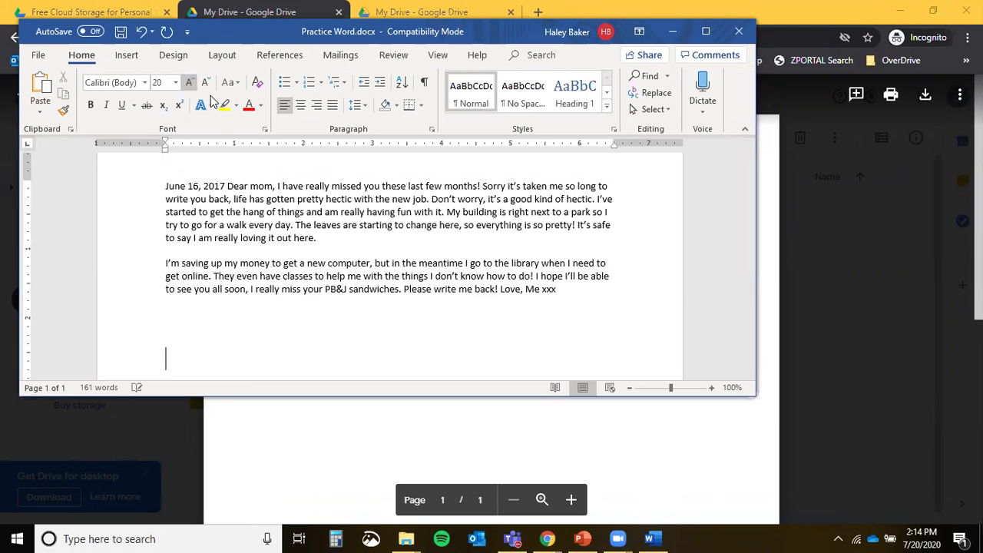
left_click(248, 108)
type("MAKE CHANGES!")
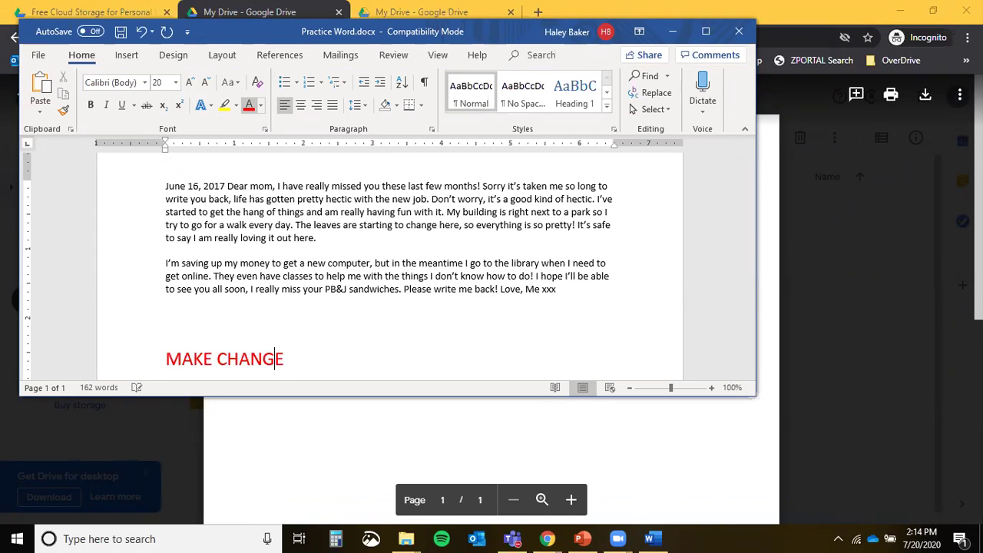
Save the document, close Word, and close the Drive file preview.
left_click(119, 35)
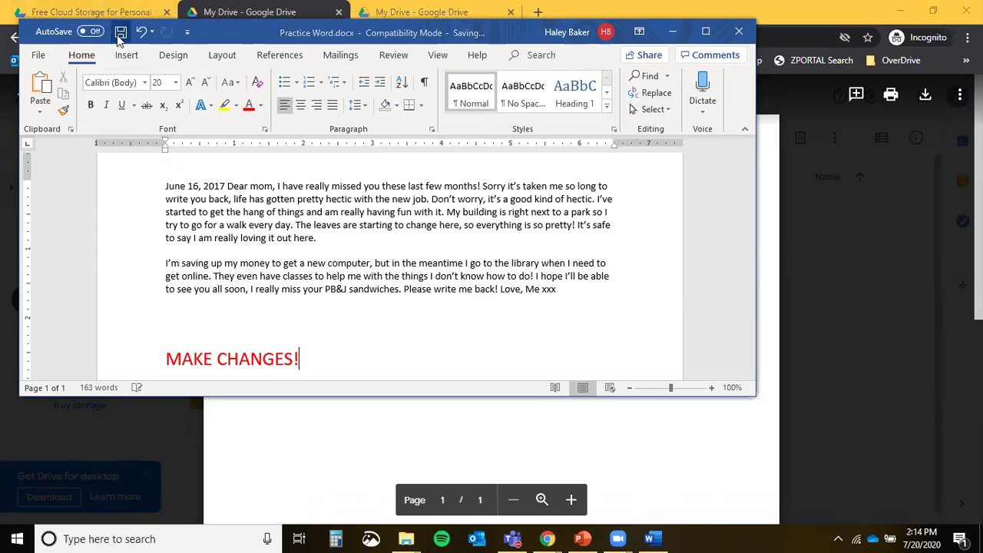
left_click(712, 200)
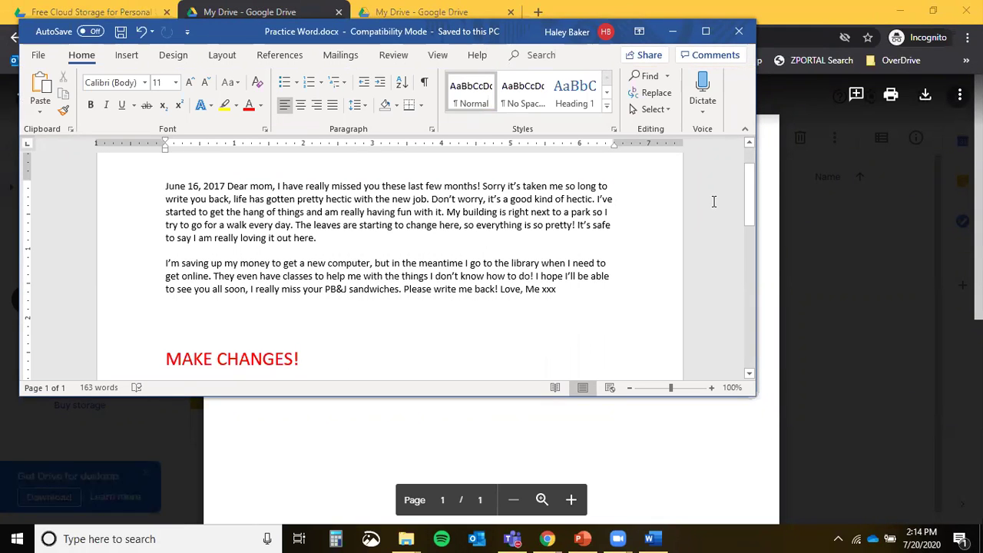
left_click(737, 31)
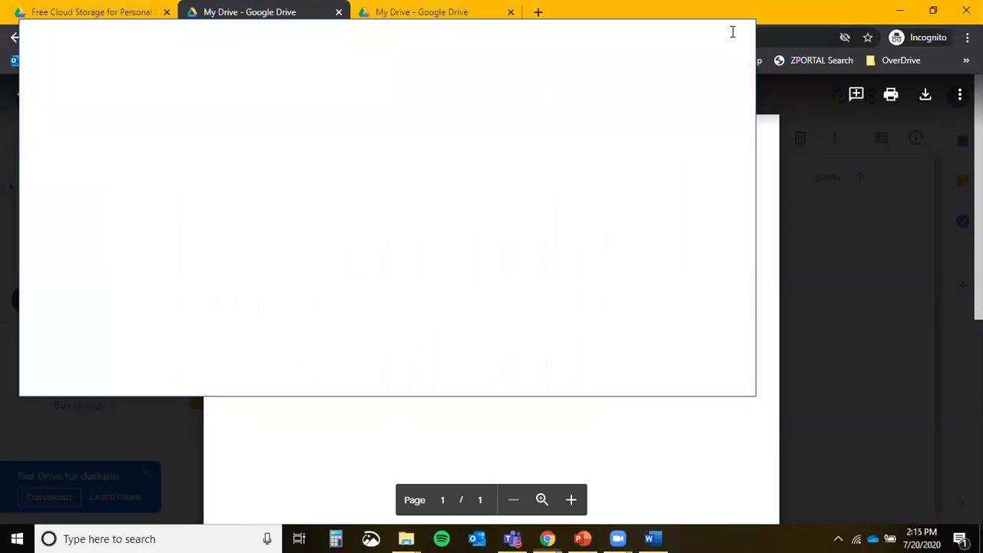
left_click(814, 281)
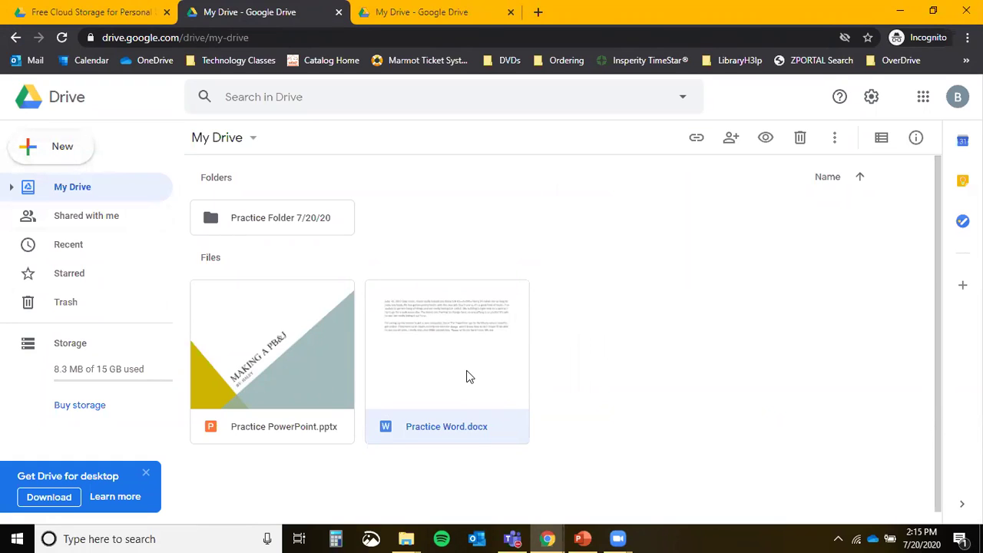
Select Practice Word.docx and start a file upload from the computer.
left_click(461, 434)
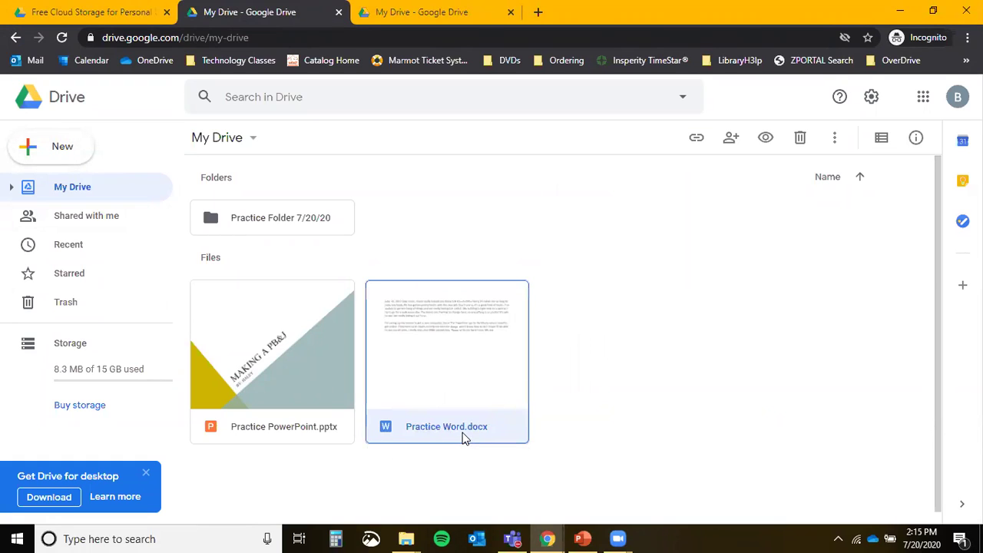
left_click(74, 153)
left_click(94, 188)
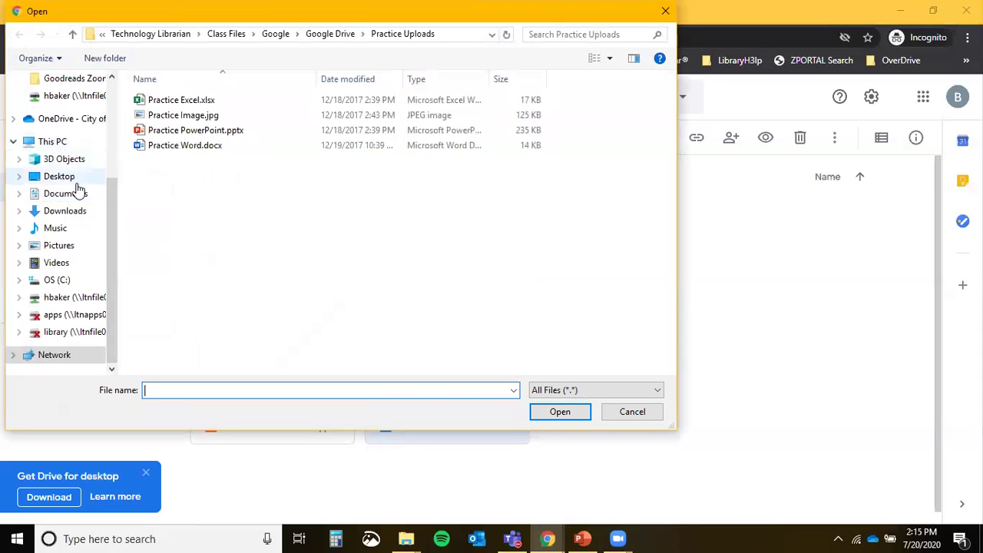
Upload the edited Practice Word.docx from the Downloads folder.
left_click(78, 213)
scroll(426, 200, "down", 10)
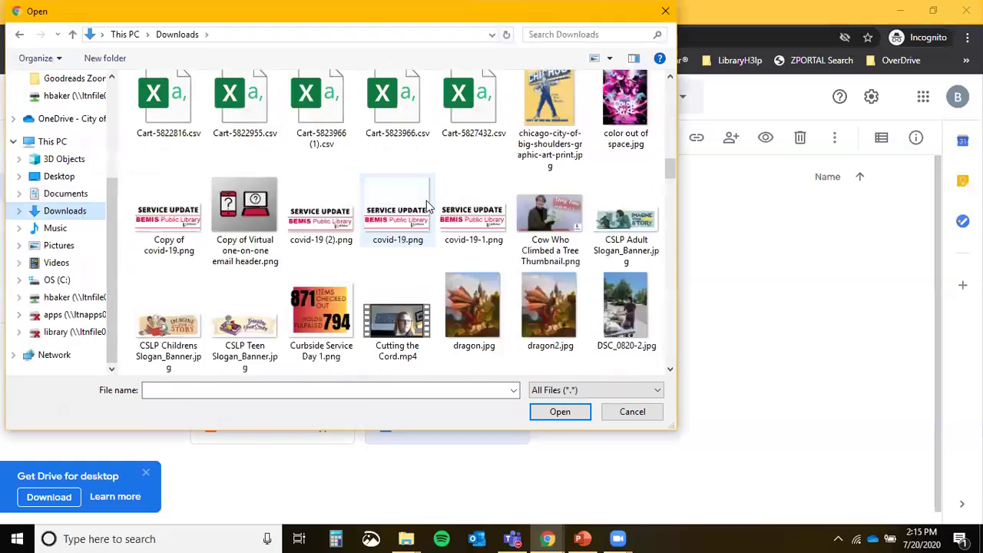
scroll(426, 200, "down", 15)
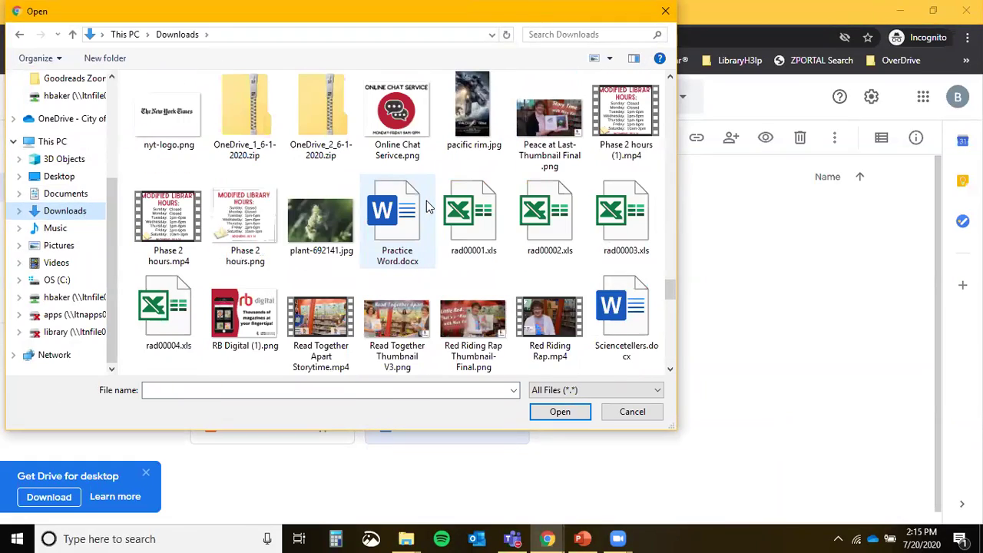
left_click(398, 229)
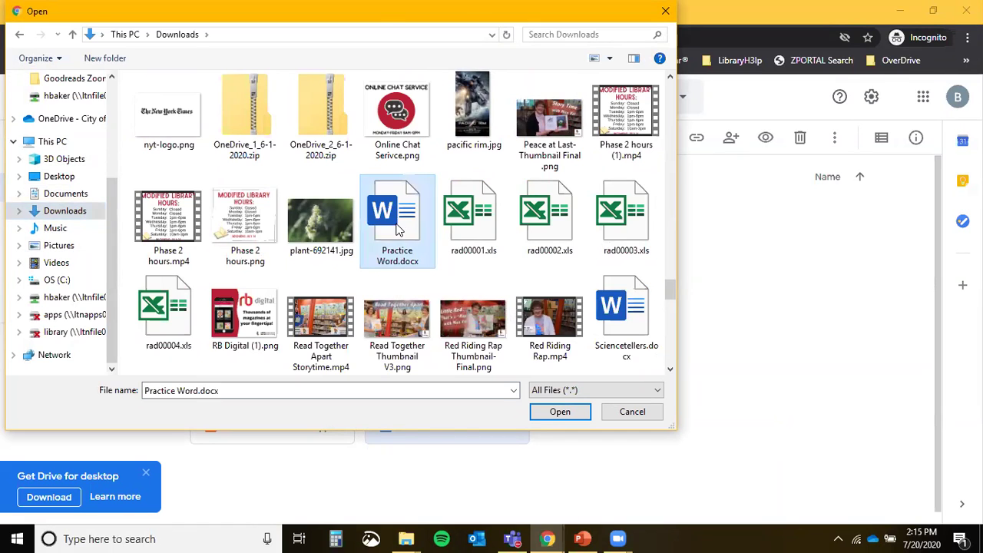
double_click(398, 229)
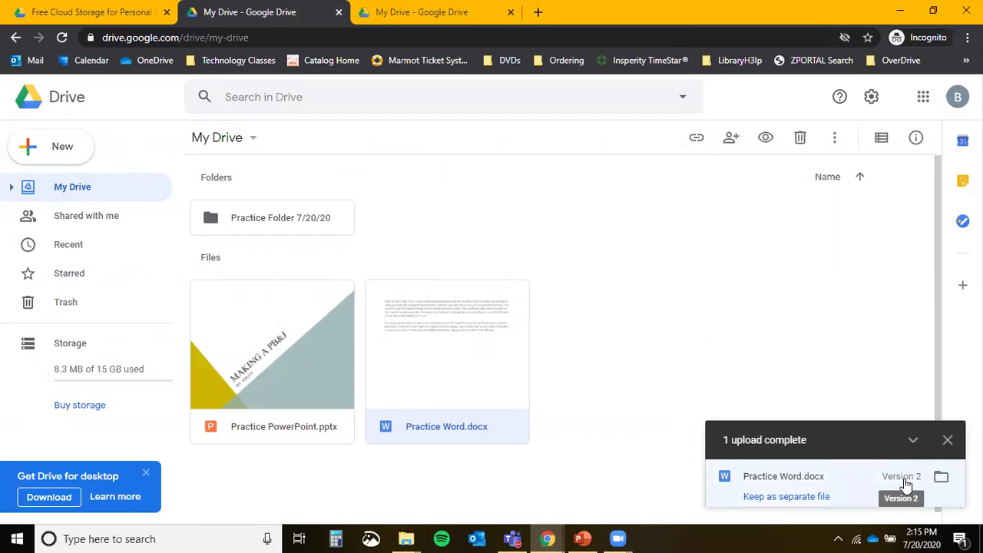
Keep the upload as a separate Practice Word (1).docx, then preview the original Practice Word.docx.
double_click(400, 356)
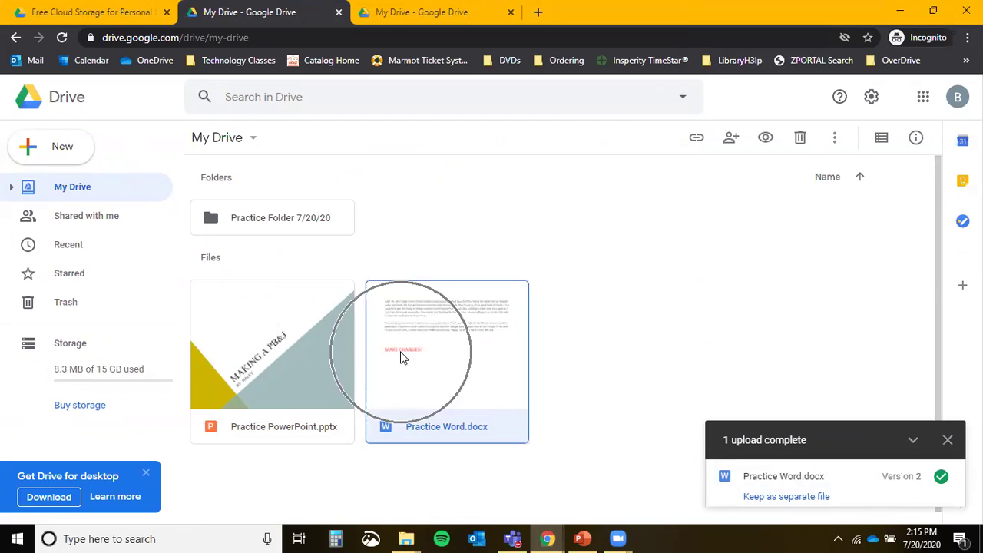
left_click(811, 497)
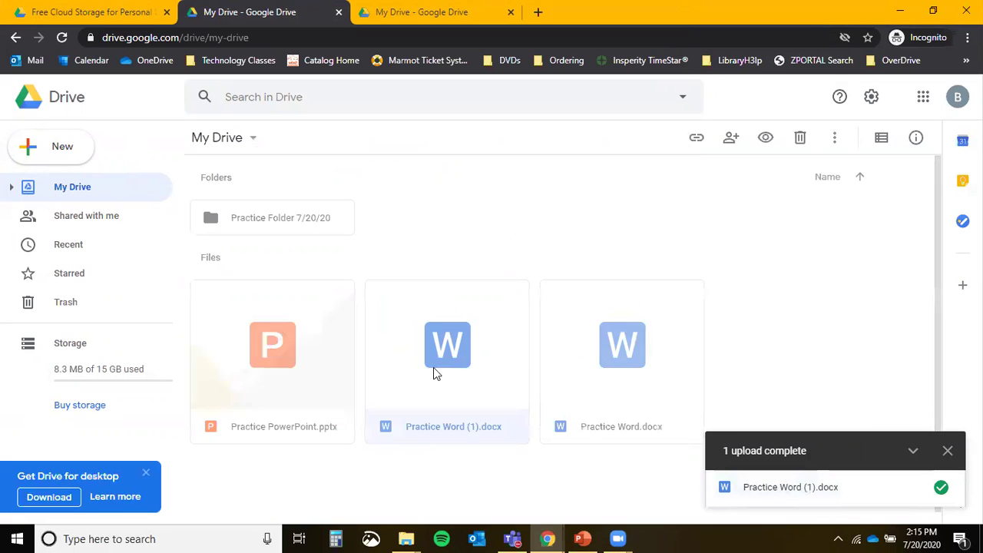
double_click(647, 377)
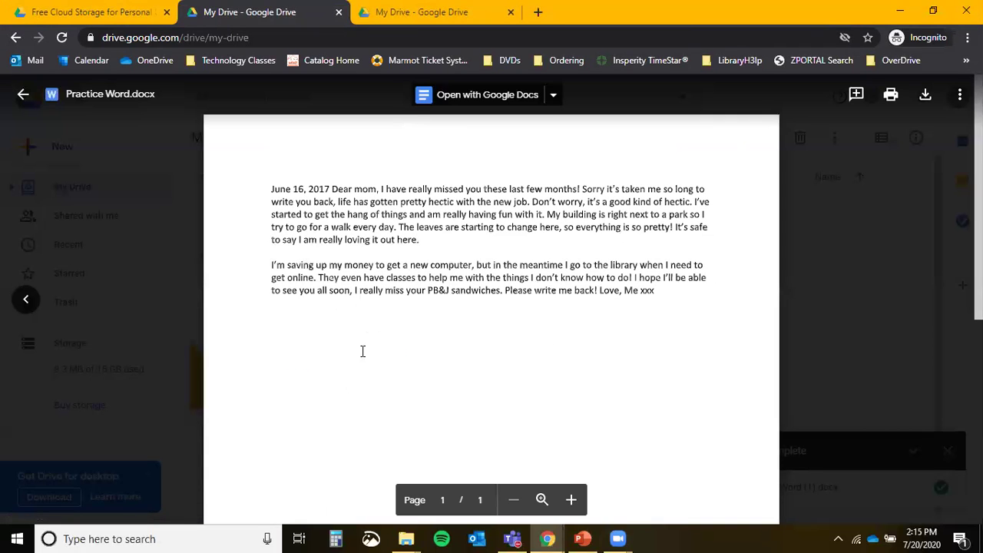
left_click(29, 300)
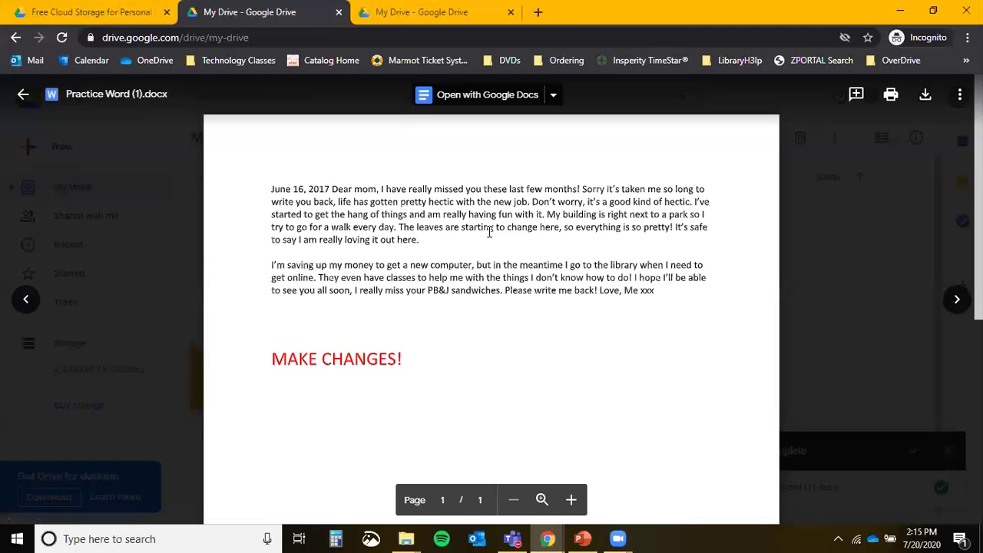
left_click(23, 94)
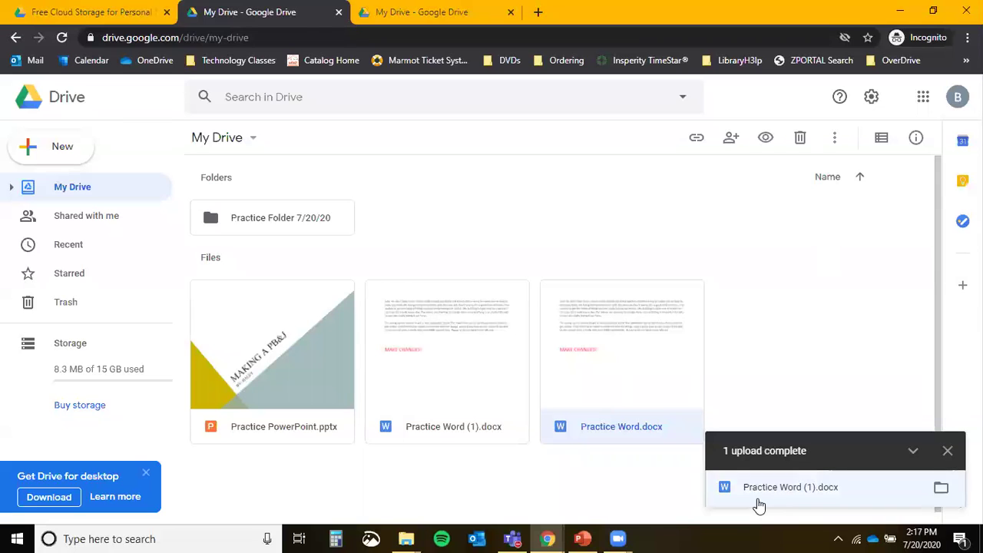
Create a new blank Google Docs document from the Drive New menu.
left_click(71, 153)
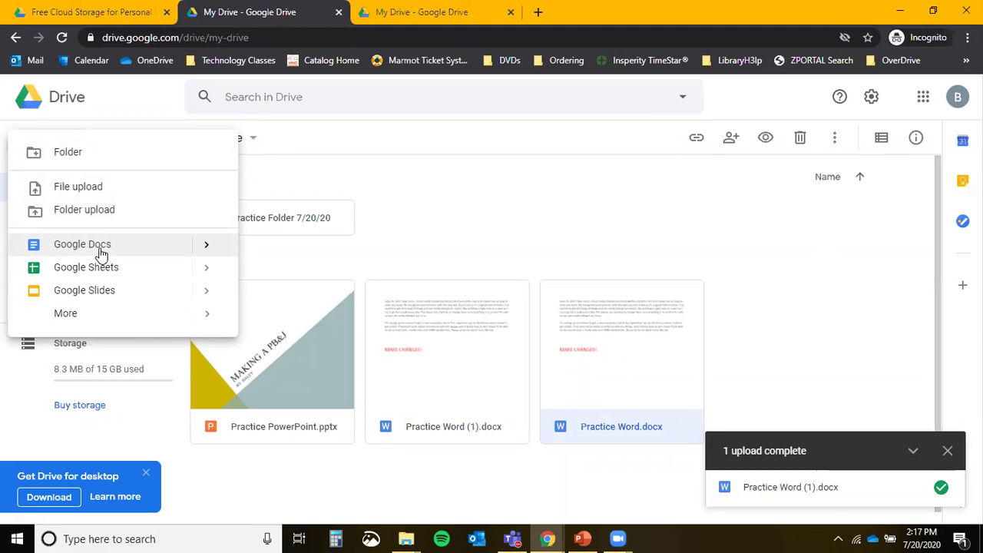
left_click(101, 253)
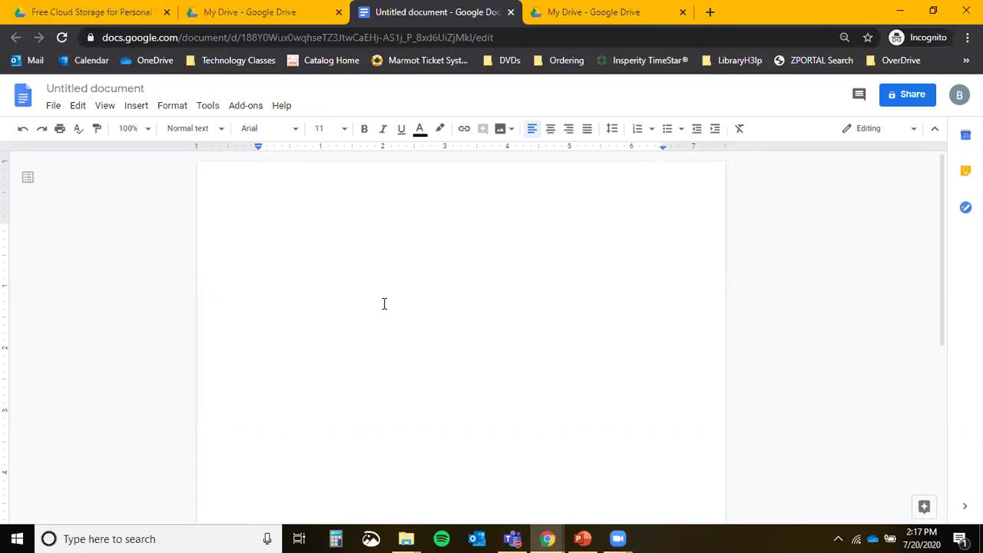
left_click(89, 82)
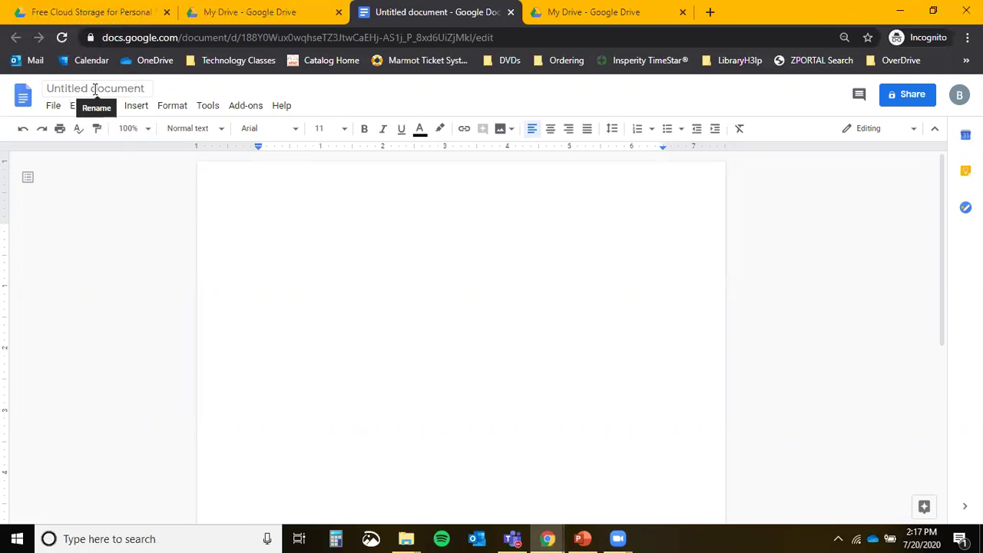
Title the document 'Practice Google Doc' and type 'Practice google doc' in its body.
left_click(95, 88)
left_click(94, 88)
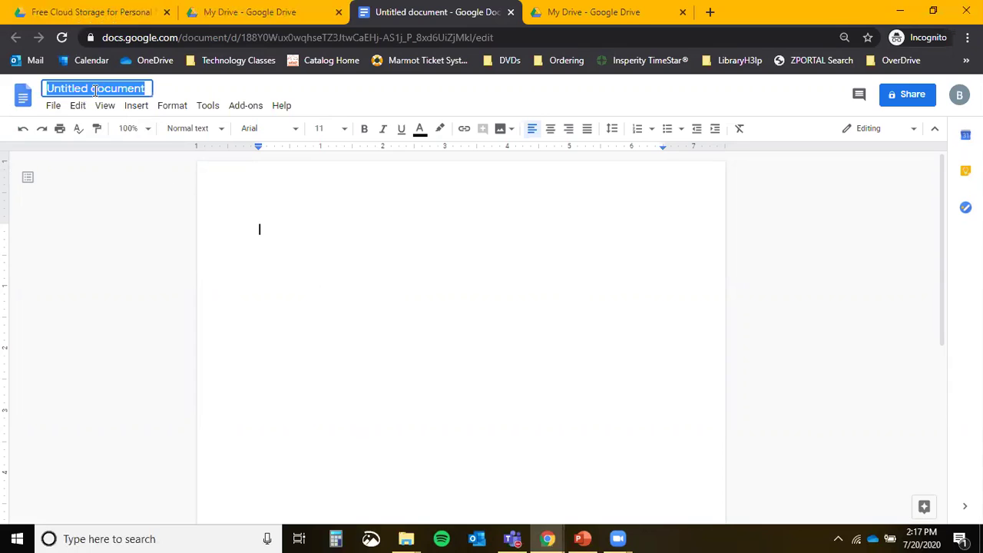
type("Practice Google Doc")
key("Return")
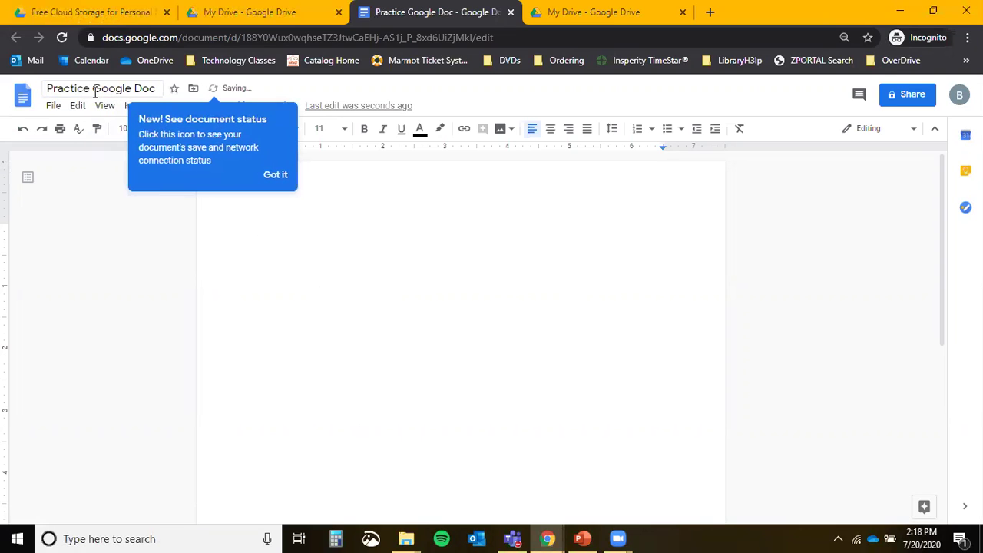
left_click(278, 175)
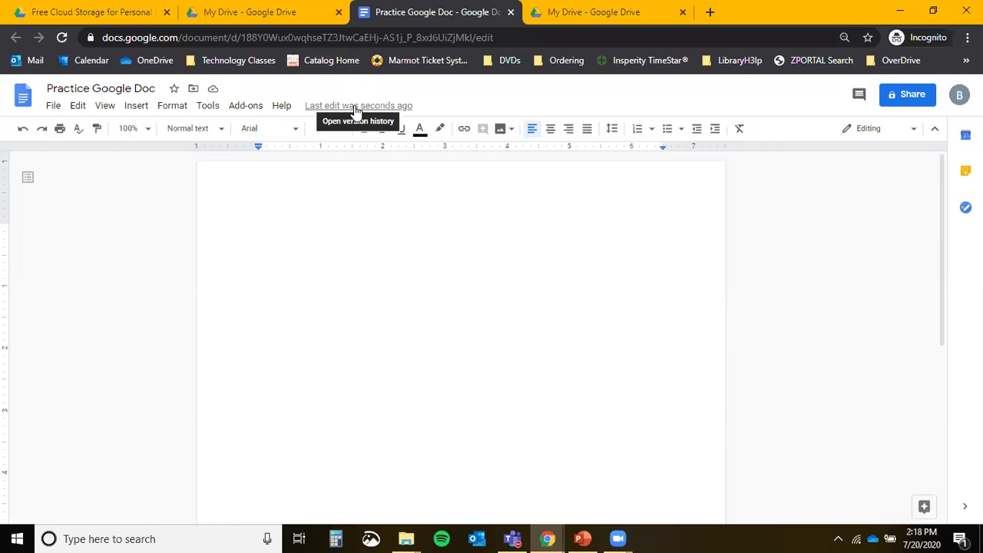
type("Practice google doc")
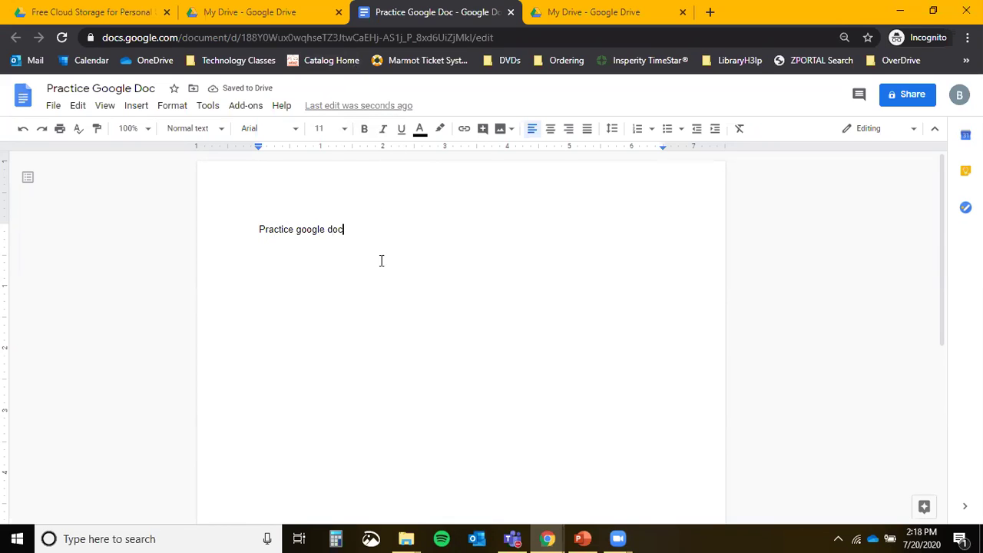
Browse the File menu, open the document's version history, and return to the document.
left_click(54, 107)
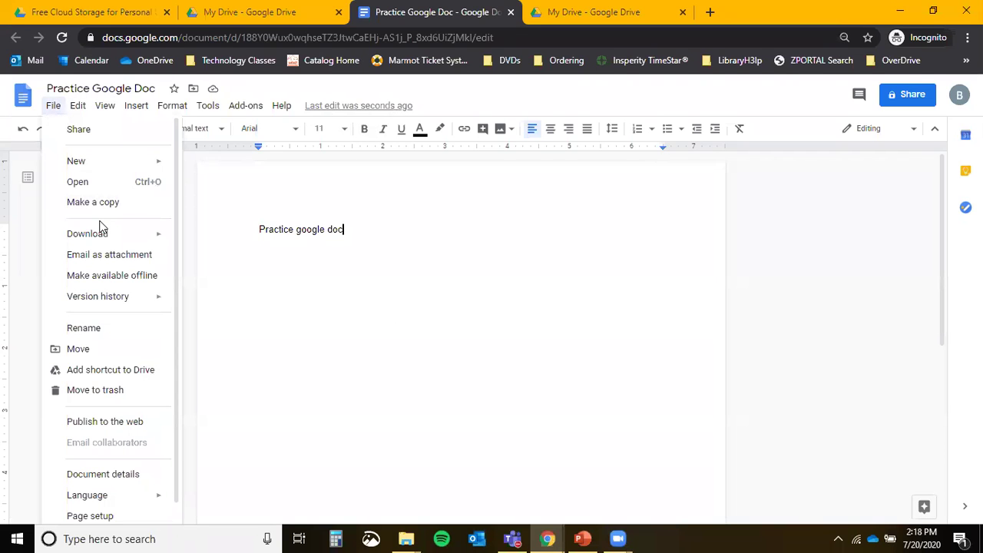
scroll(118, 236, "down", 1)
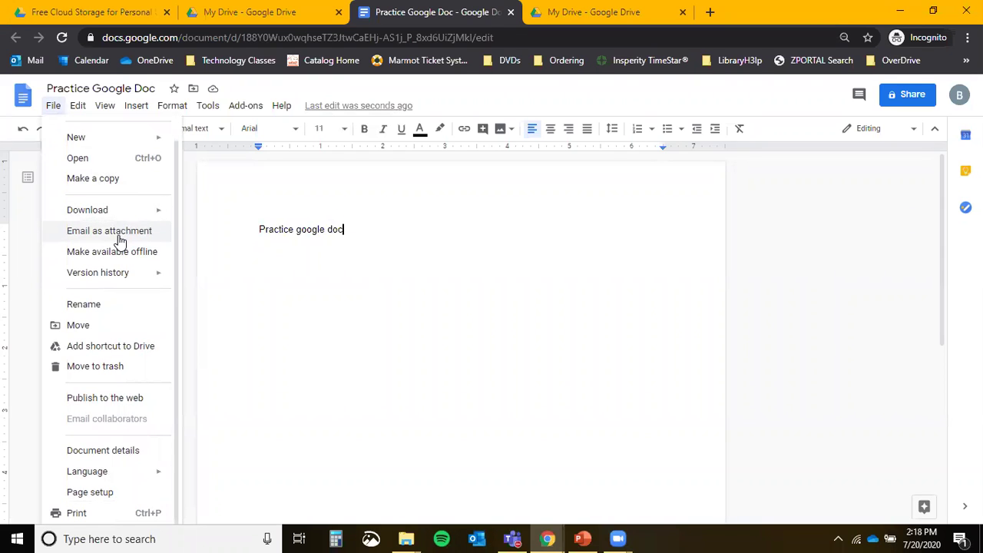
left_click(383, 188)
left_click(355, 107)
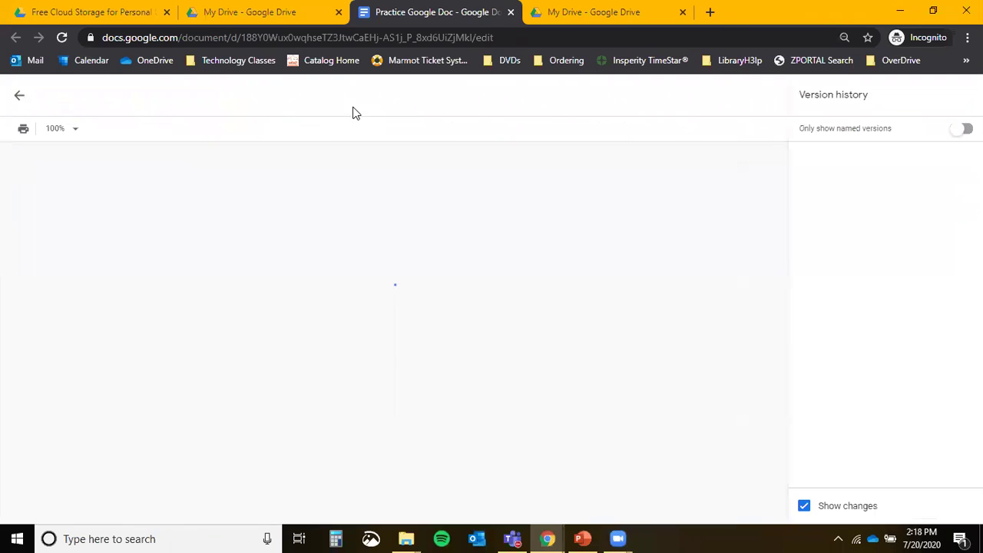
left_click(19, 95)
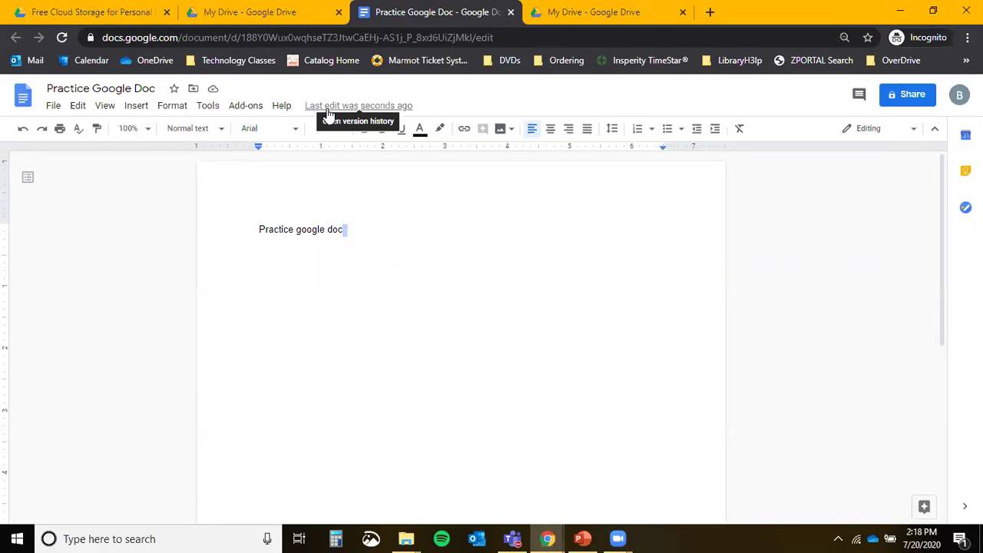
Reopen version history to compare the 2:17 PM and 2:18 PM versions, then resume editing.
left_click(328, 114)
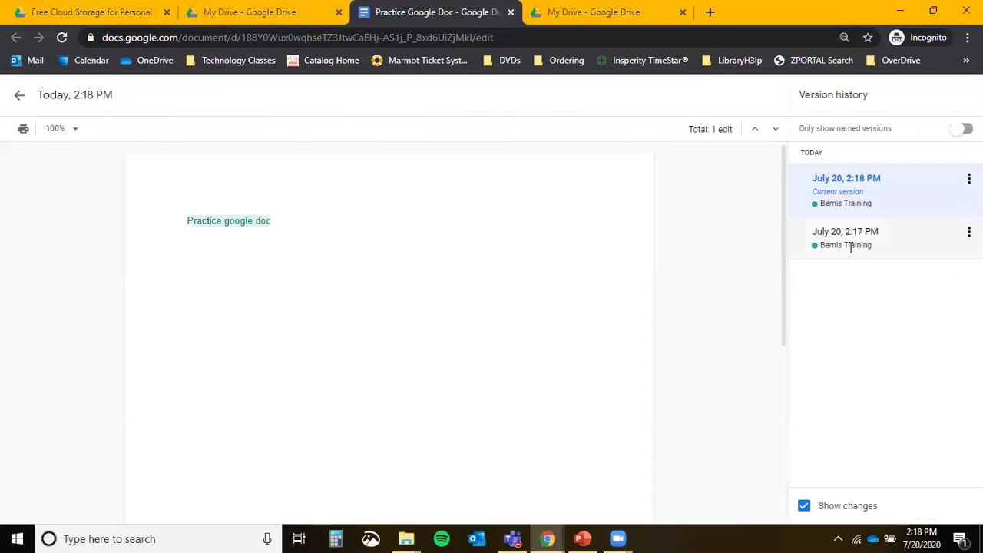
left_click(849, 245)
left_click(859, 194)
left_click(869, 238)
left_click(853, 189)
left_click(19, 97)
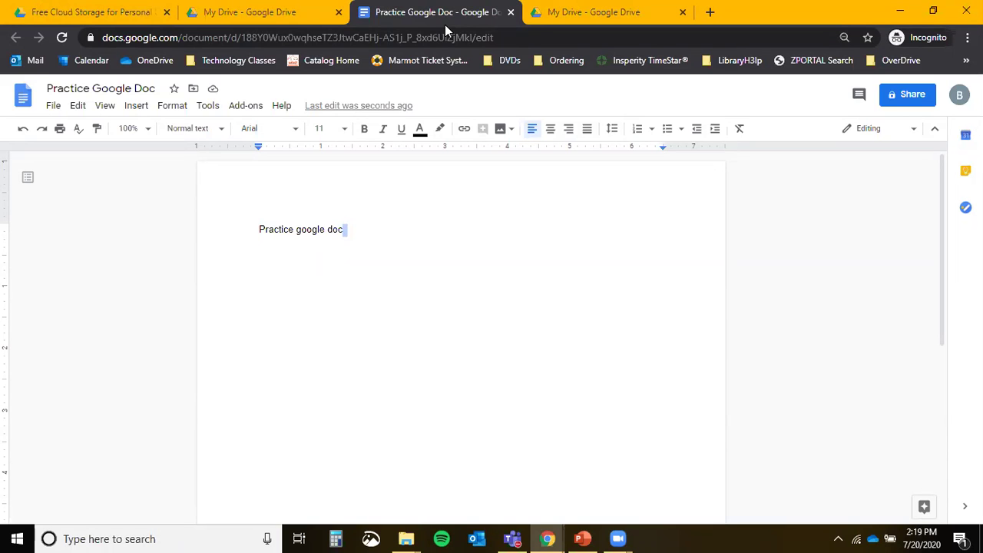
double_click(849, 17)
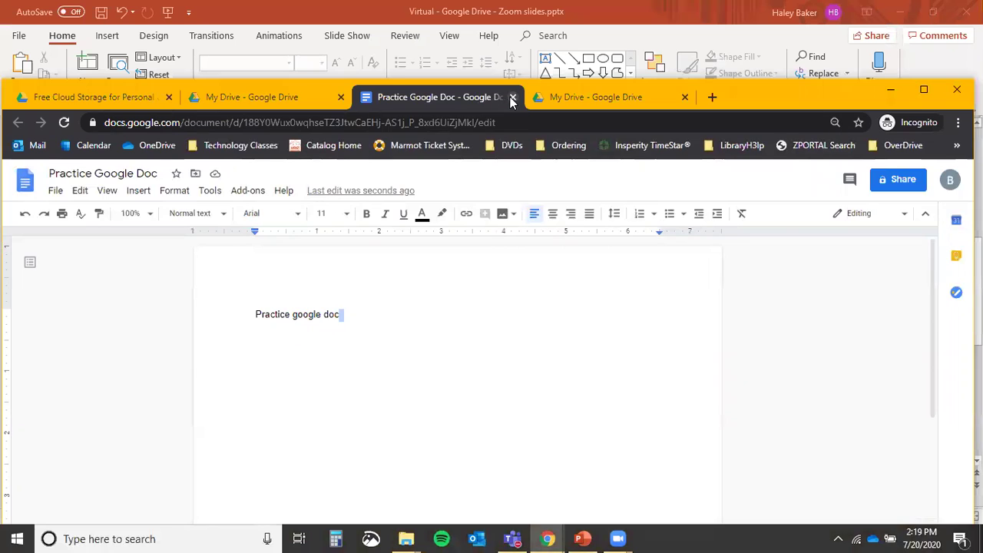
Close the Practice Google Doc, maximize Chrome, and create a new blank Google Sheets spreadsheet.
left_click(512, 98)
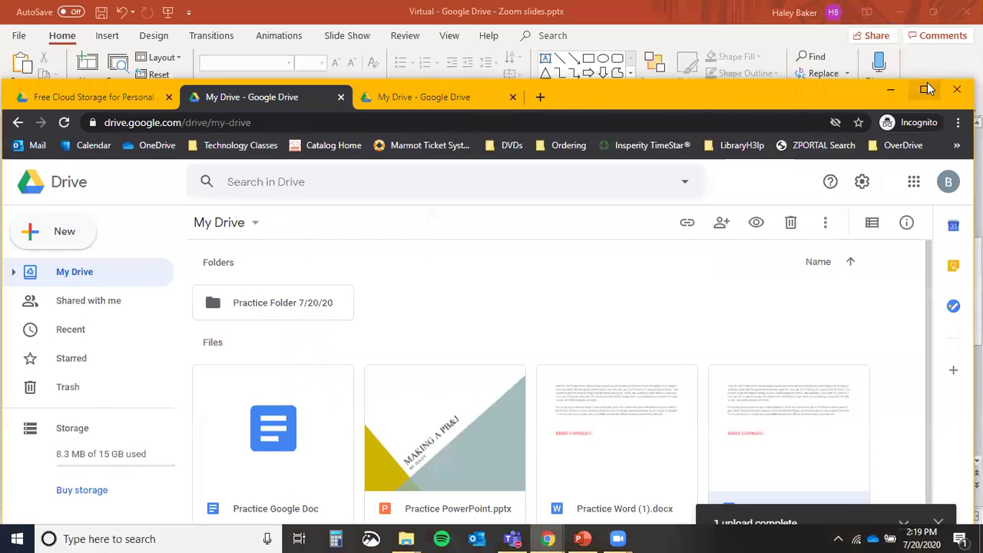
left_click(926, 89)
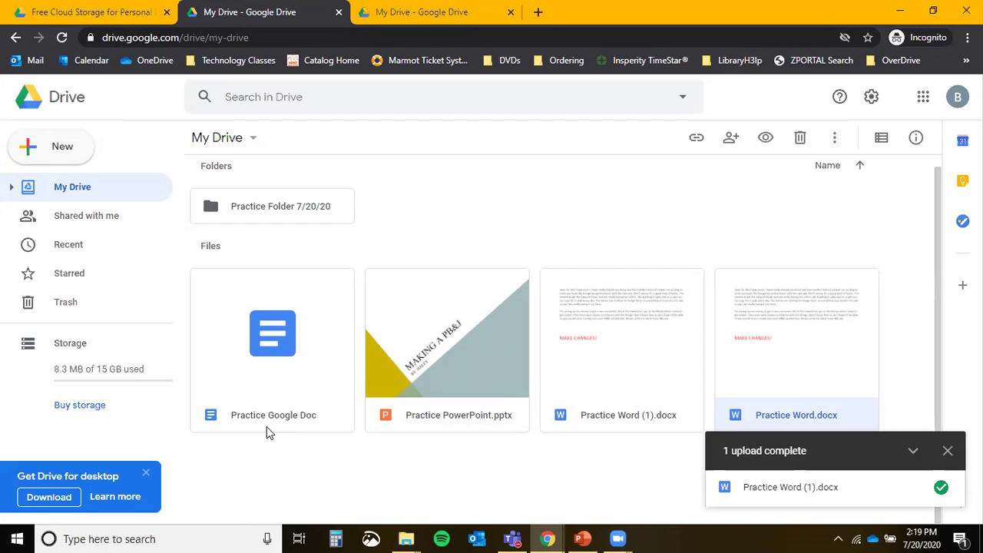
left_click(72, 152)
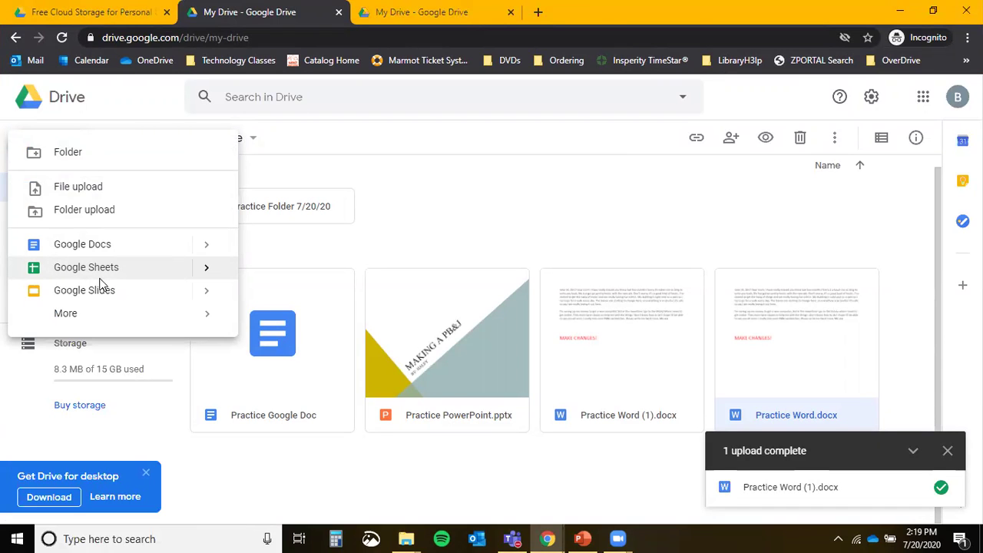
left_click(100, 276)
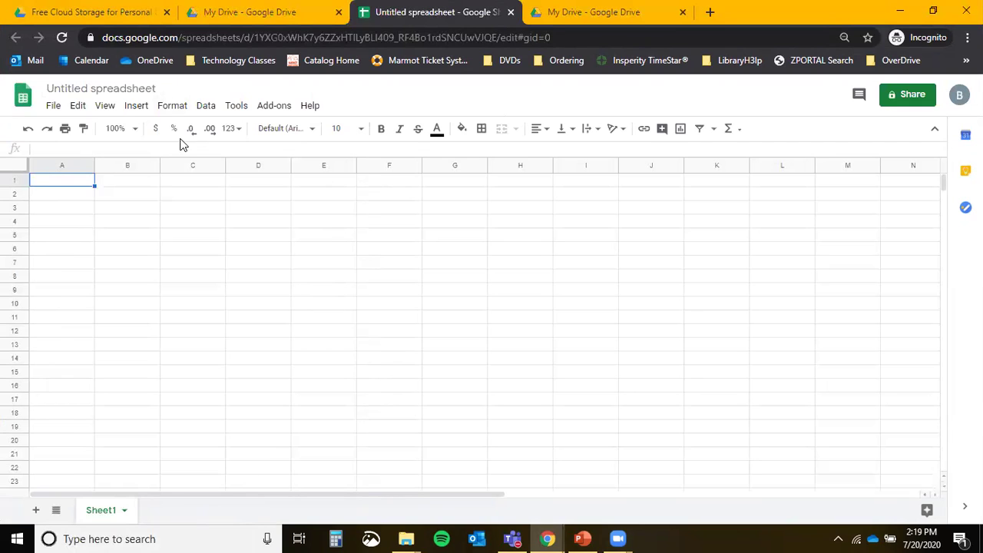
Rename the untitled spreadsheet to 'Practice Google Sheet'.
left_click(133, 91)
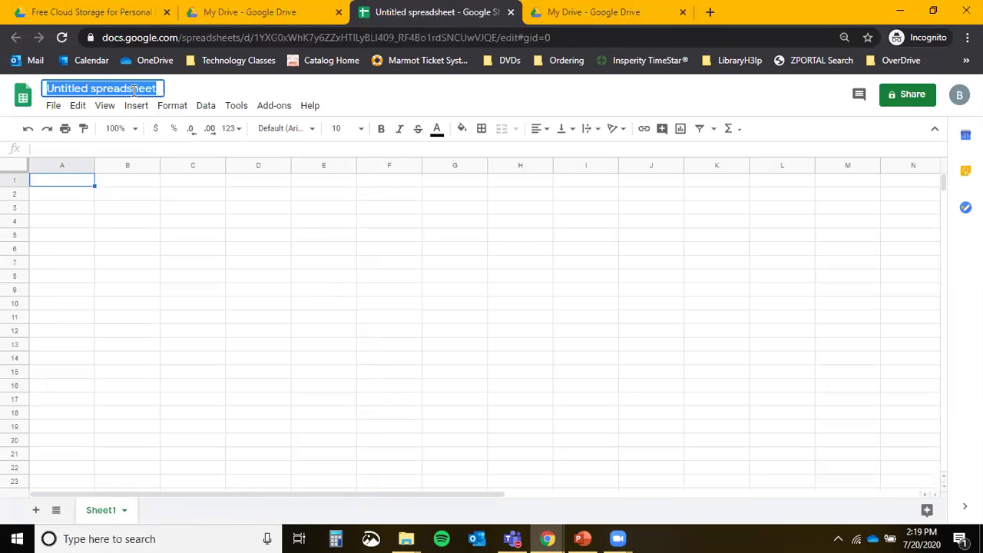
type("Practice Google Sheet")
key("Return")
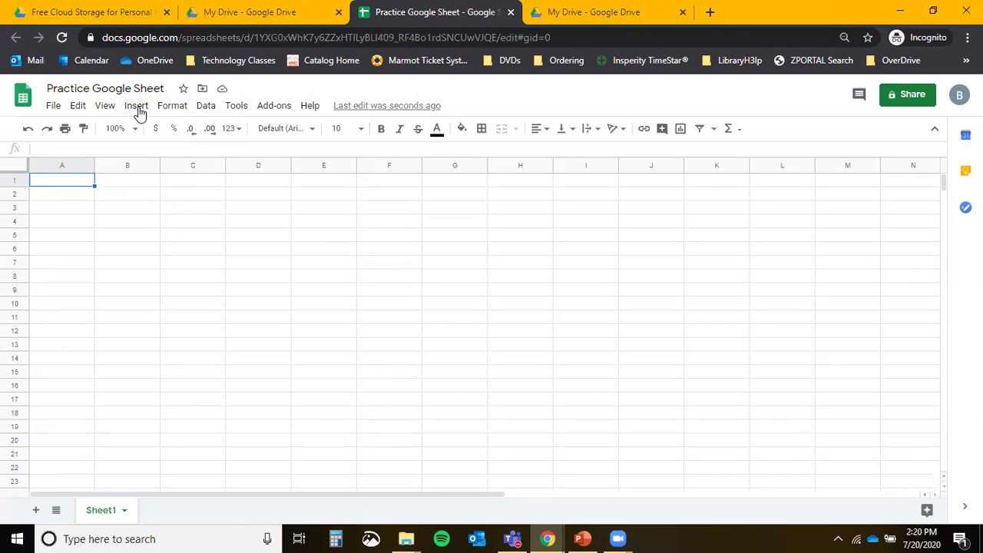
Browse the Σ functions list, then go back to My Drive.
left_click(738, 130)
scroll(777, 366, "down", 1)
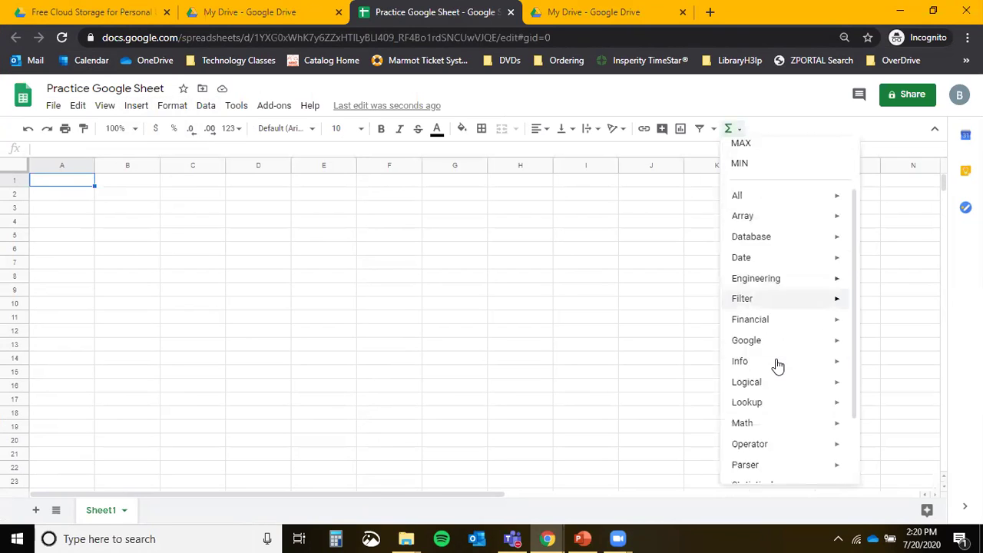
scroll(777, 366, "down", 1)
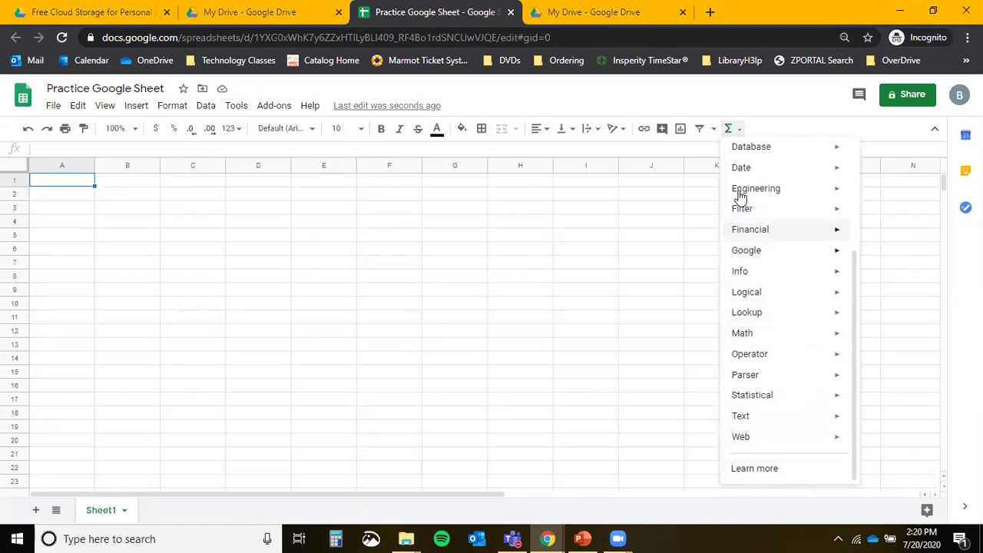
left_click(544, 235)
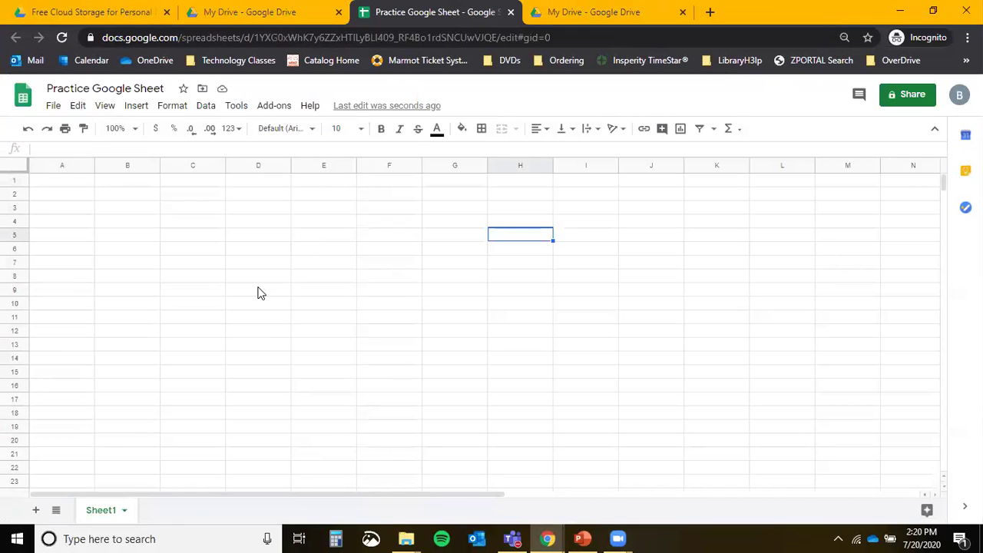
left_click(247, 25)
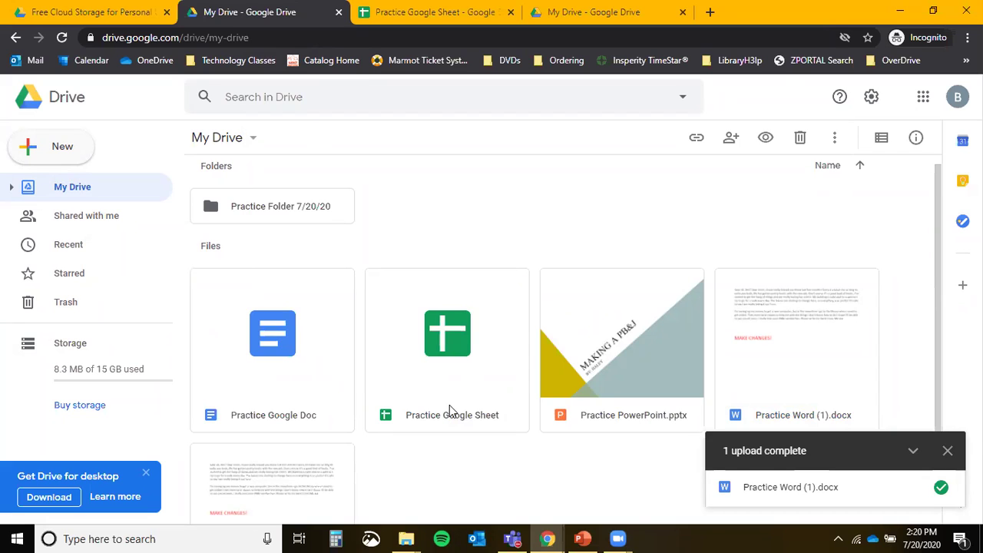
left_click(46, 144)
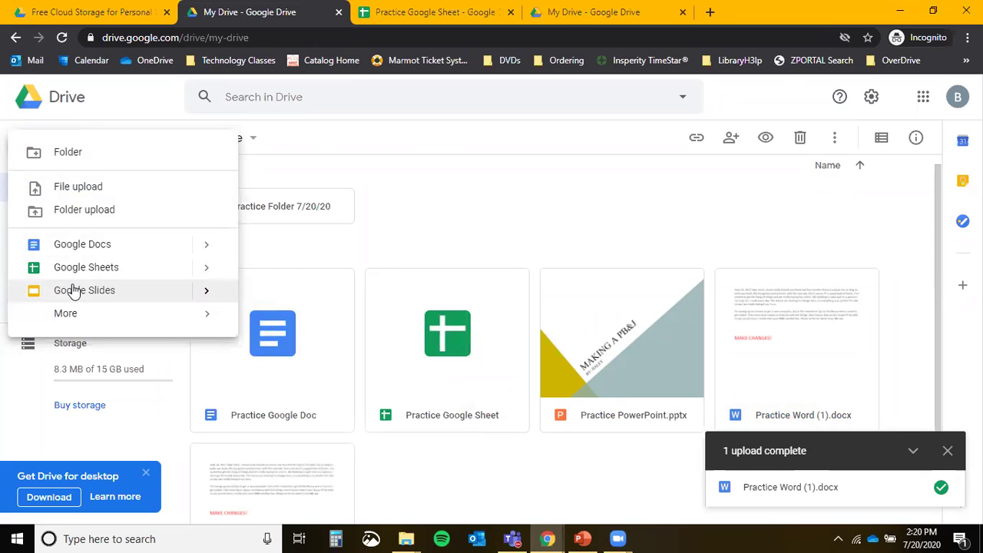
Create an Untitled Google Slides presentation and style its first slide with the Beach Day theme.
left_click(73, 289)
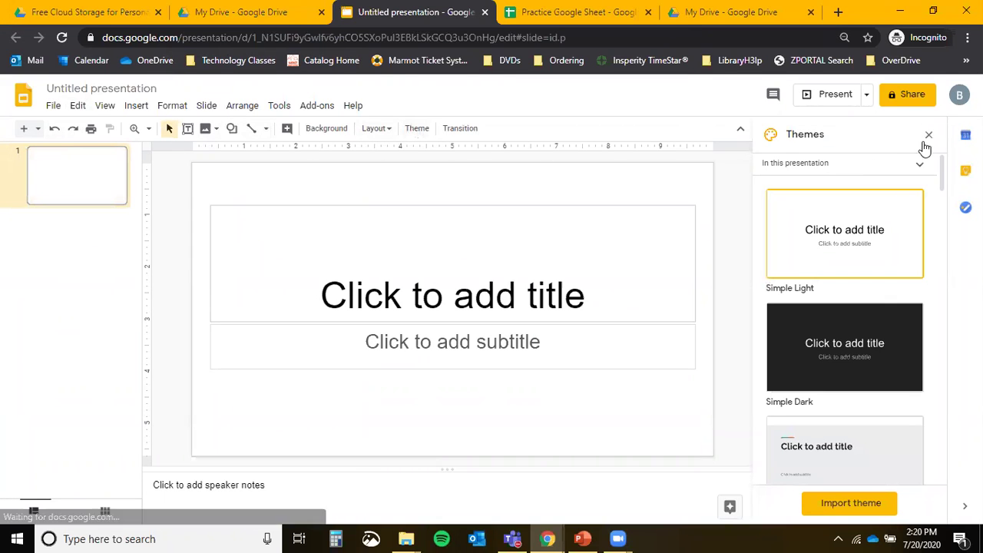
scroll(868, 345, "down", 6)
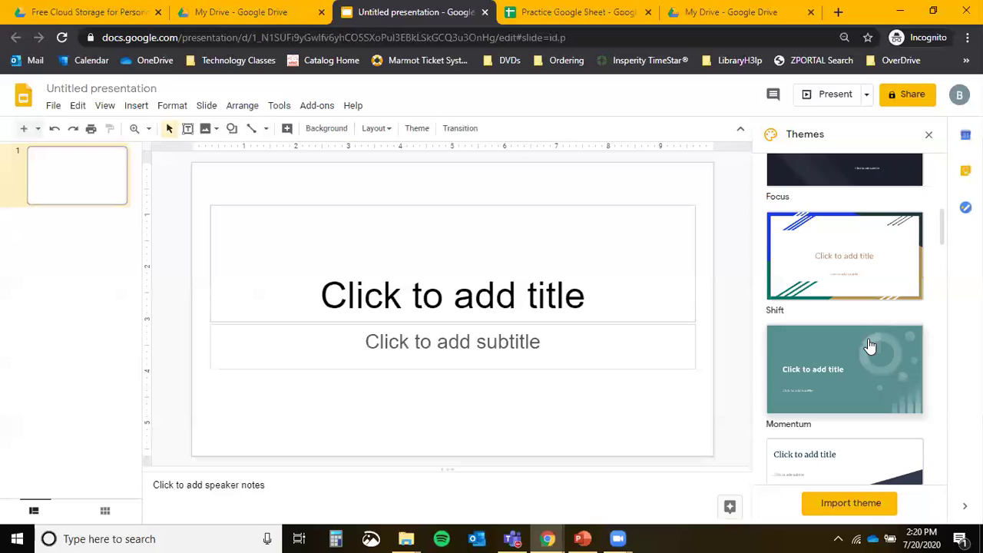
scroll(868, 345, "down", 8)
left_click(865, 272)
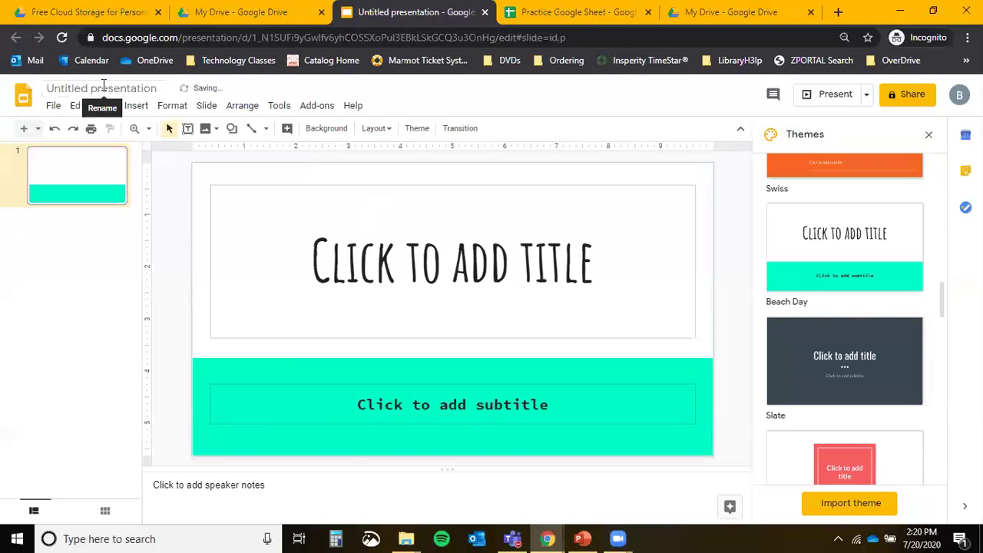
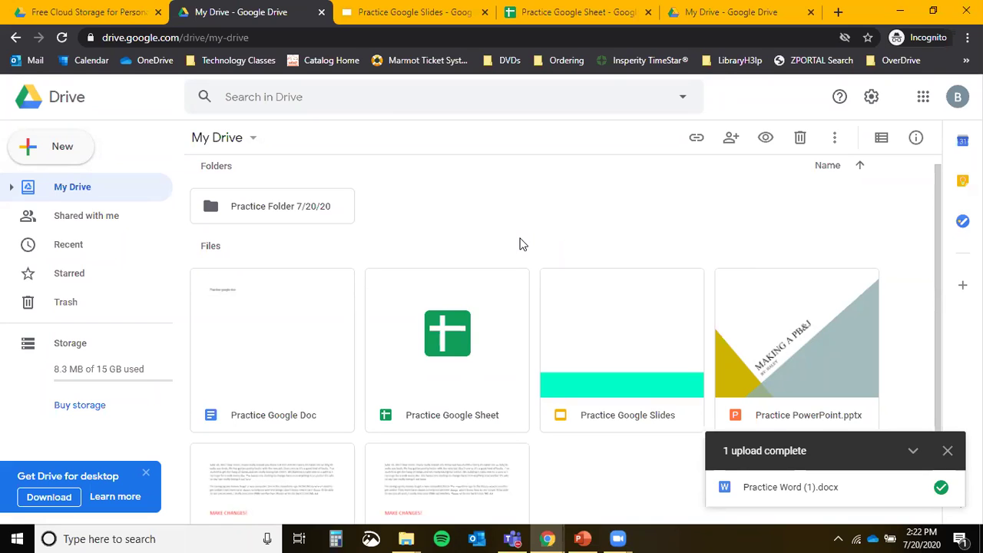
Open Practice Google Doc in its own tab, then switch back to the My Drive tab.
double_click(319, 327)
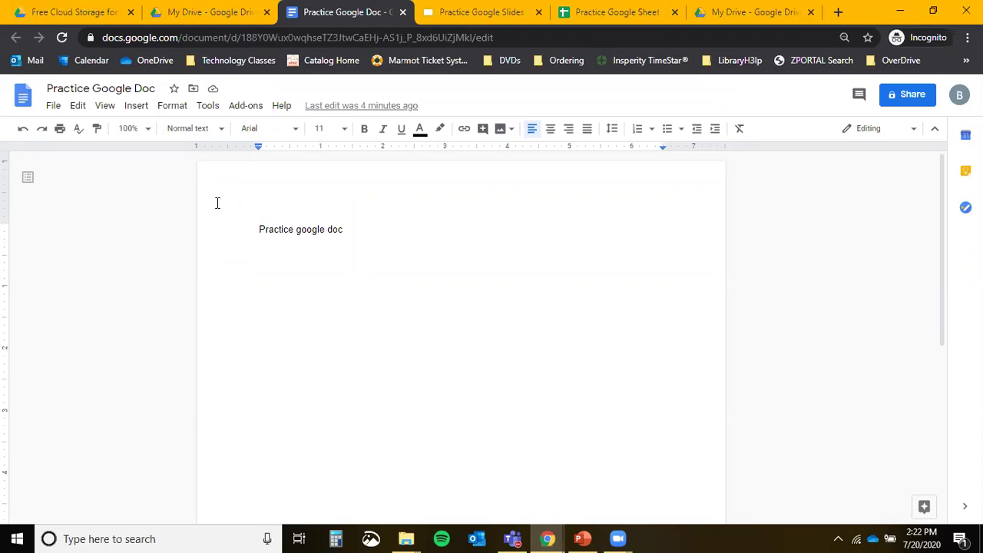
left_click(218, 13)
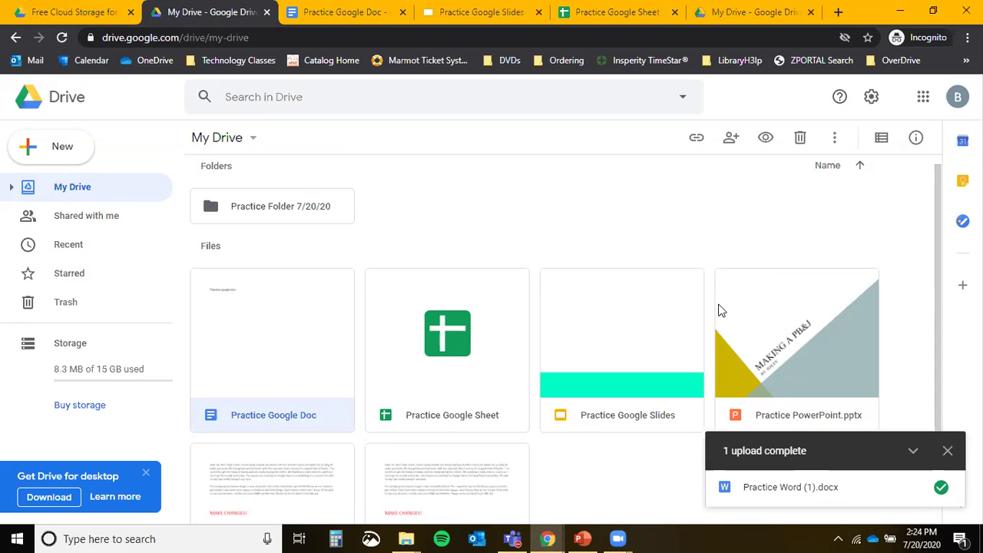
Scroll the file grid and reopen the Practice Google Doc tile.
scroll(499, 391, "down", 2)
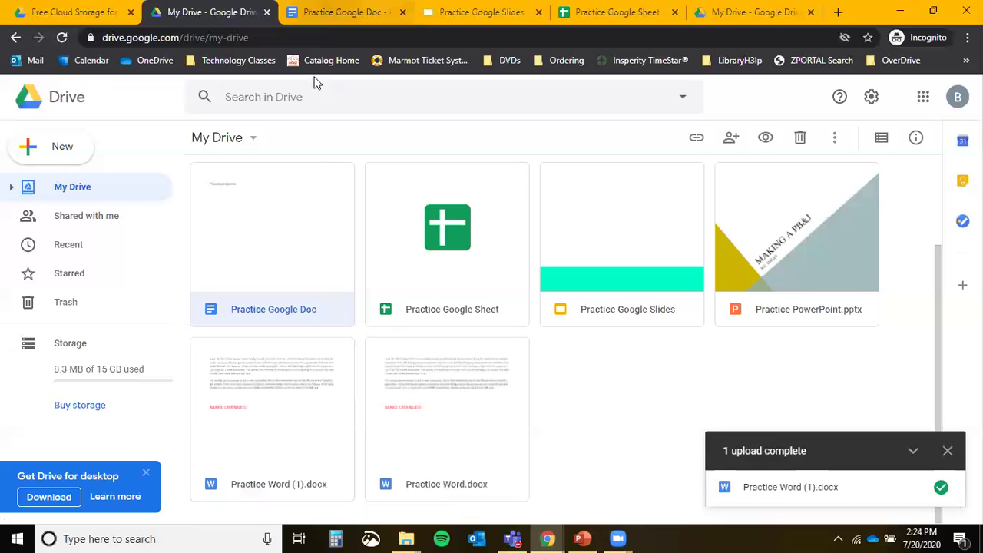
double_click(308, 256)
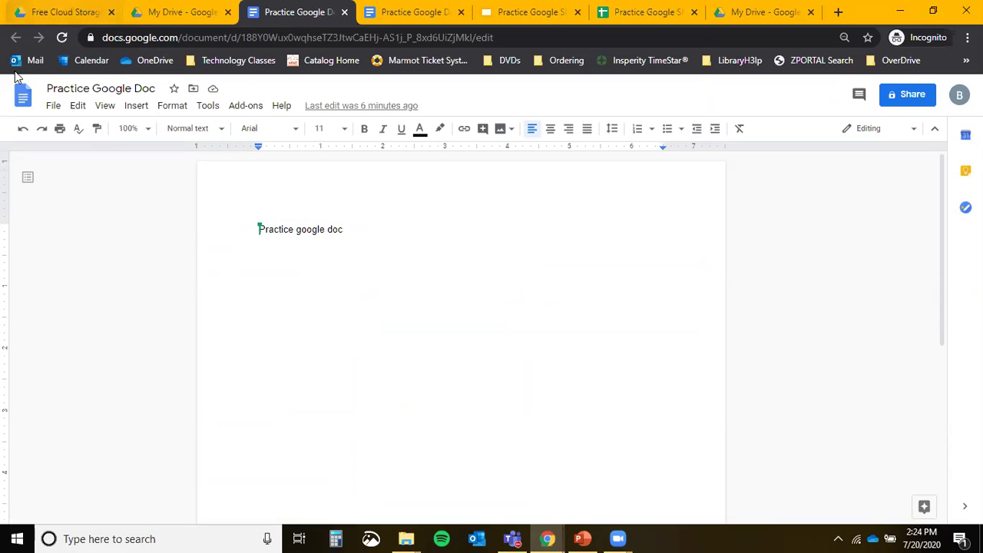
Download the Practice Google Doc as a PDF Document (.pdf) via File > Download.
left_click(54, 106)
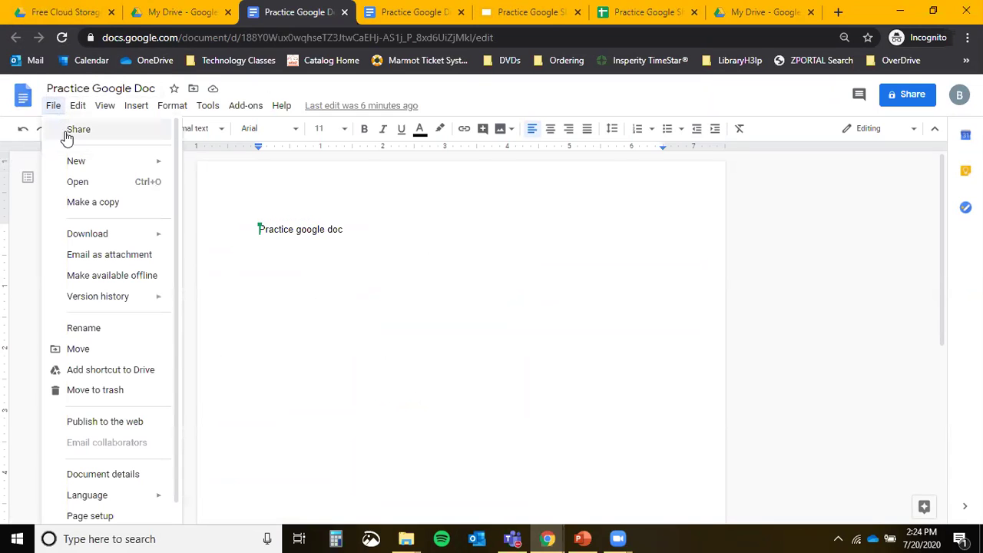
left_click(149, 240)
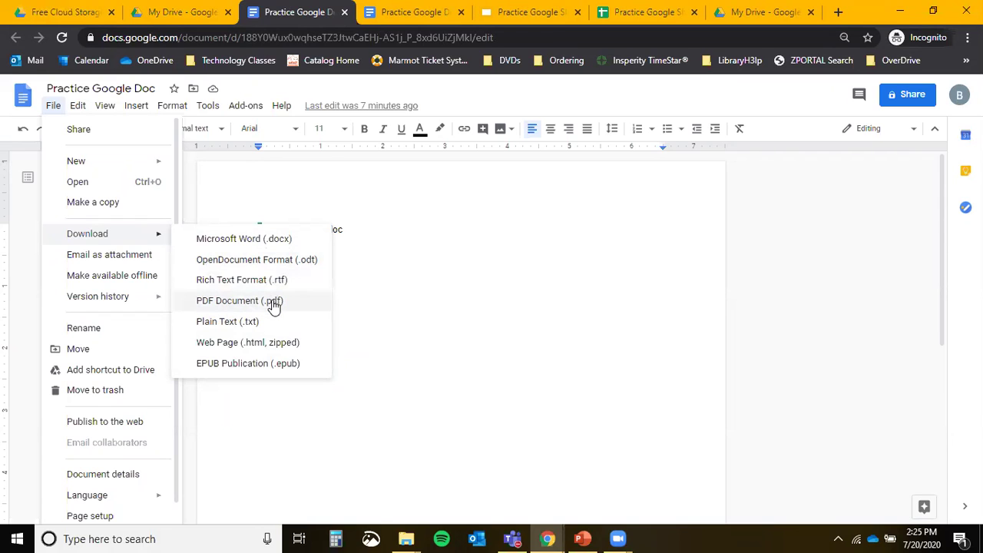
left_click(272, 301)
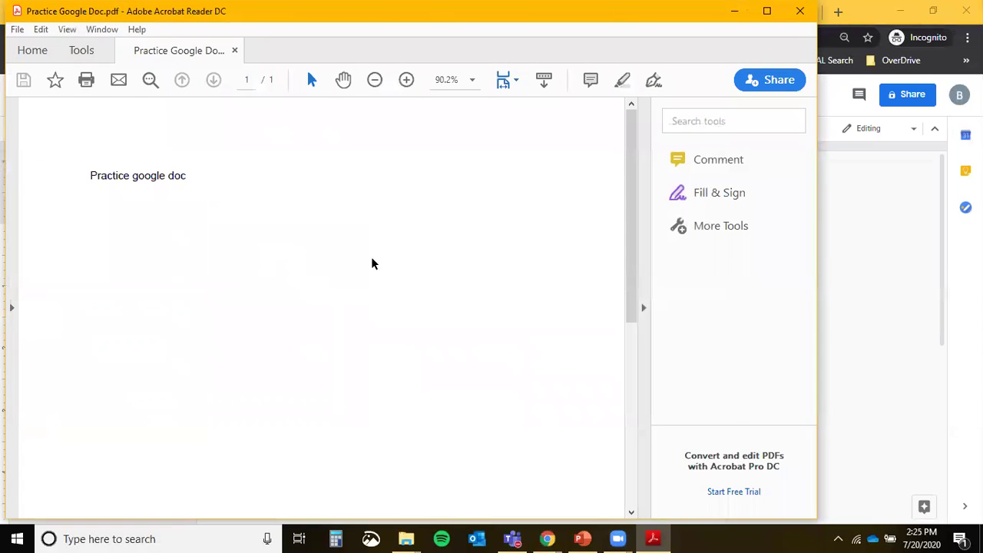
Scroll through Practice Google Doc.pdf in Acrobat Reader, then close the reader window.
scroll(371, 263, "down", 5)
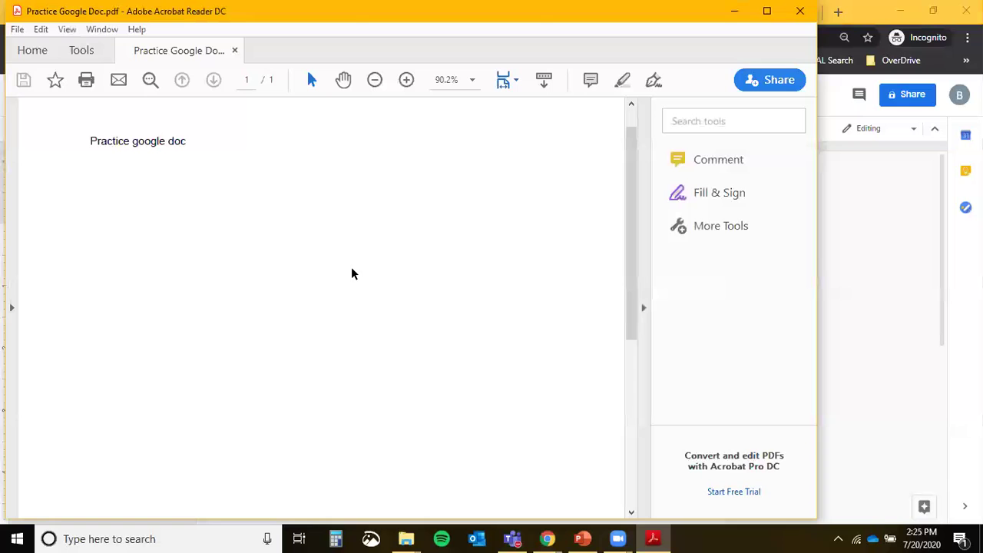
scroll(266, 292, "up", 1)
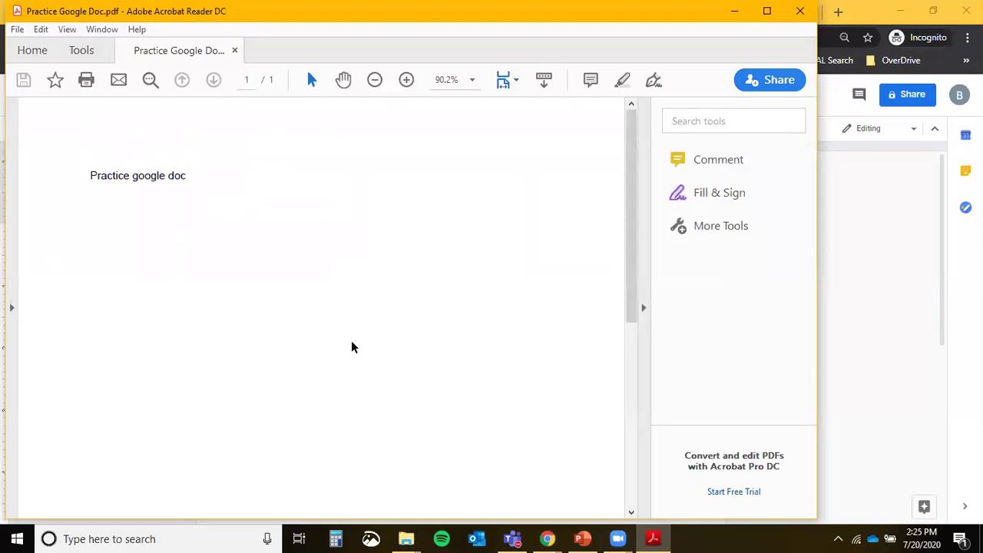
left_click(801, 12)
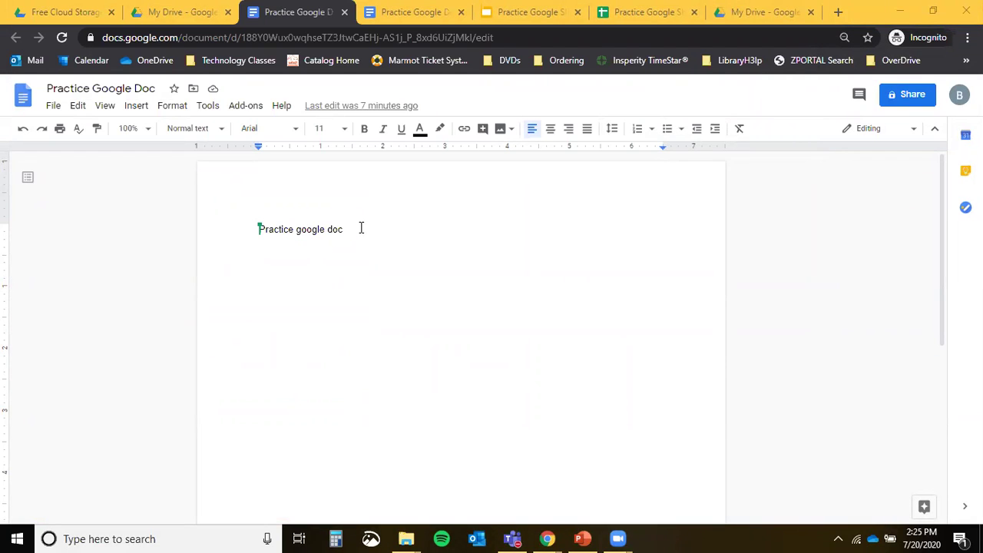
View the File > Download format options without downloading, then close the document tab with Ctrl+W.
left_click(57, 106)
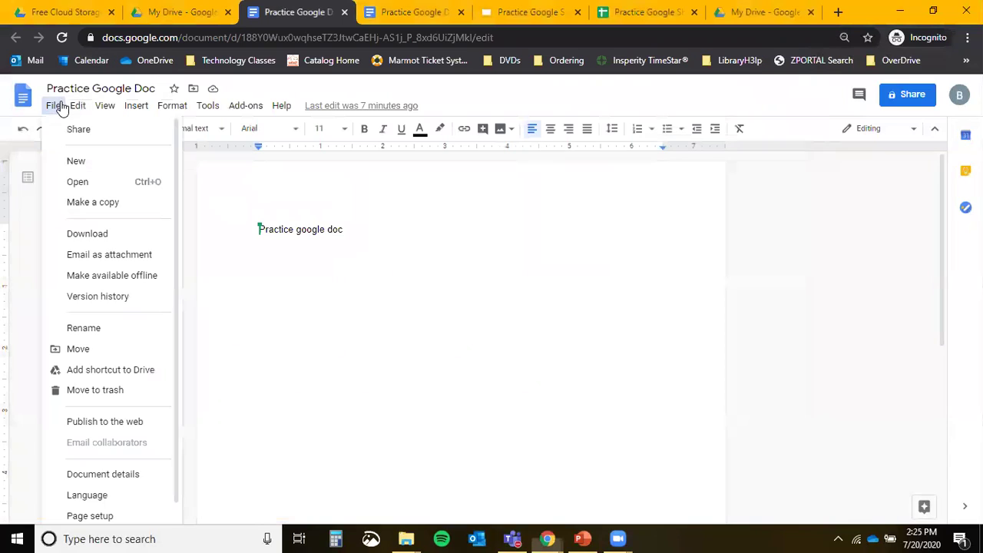
mouse_move(99, 230)
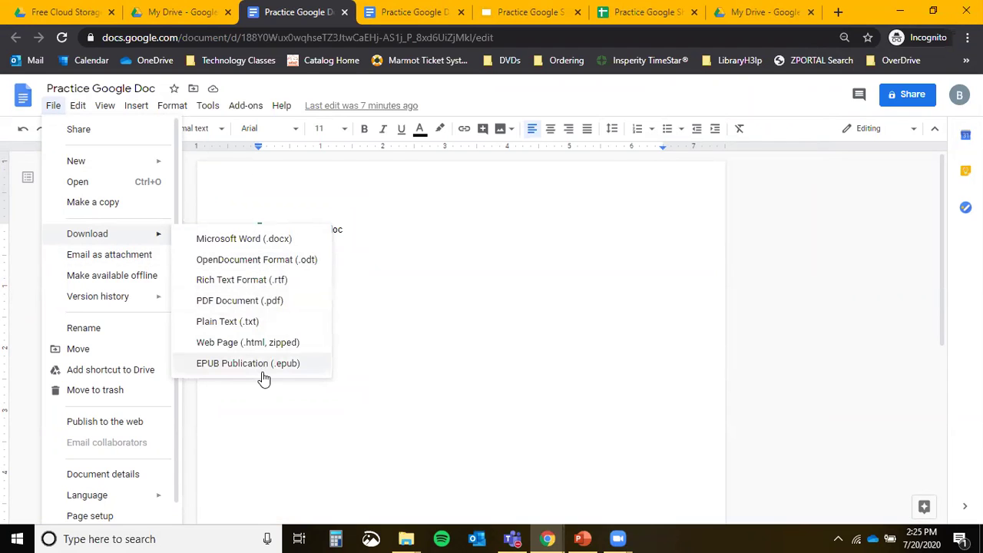
left_click(553, 342)
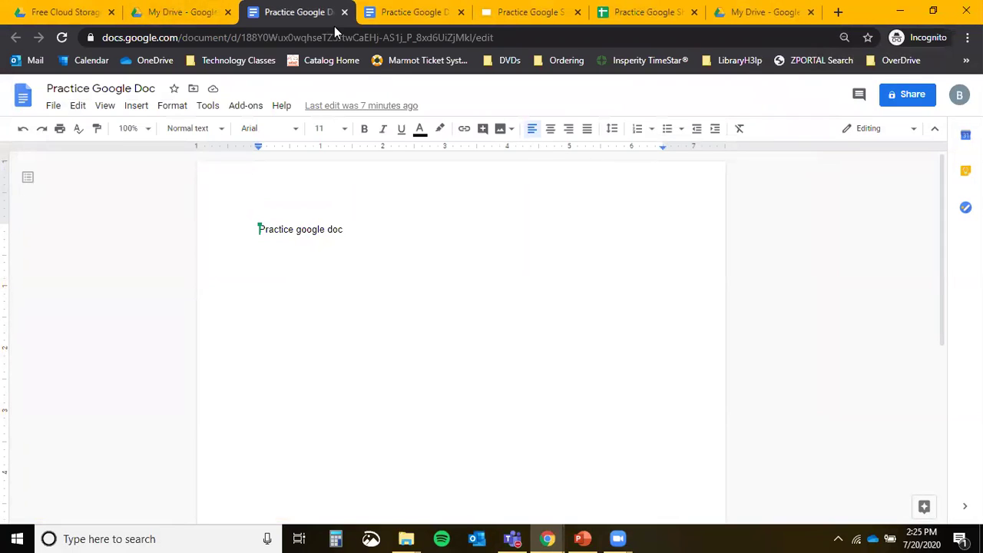
key("ctrl+w")
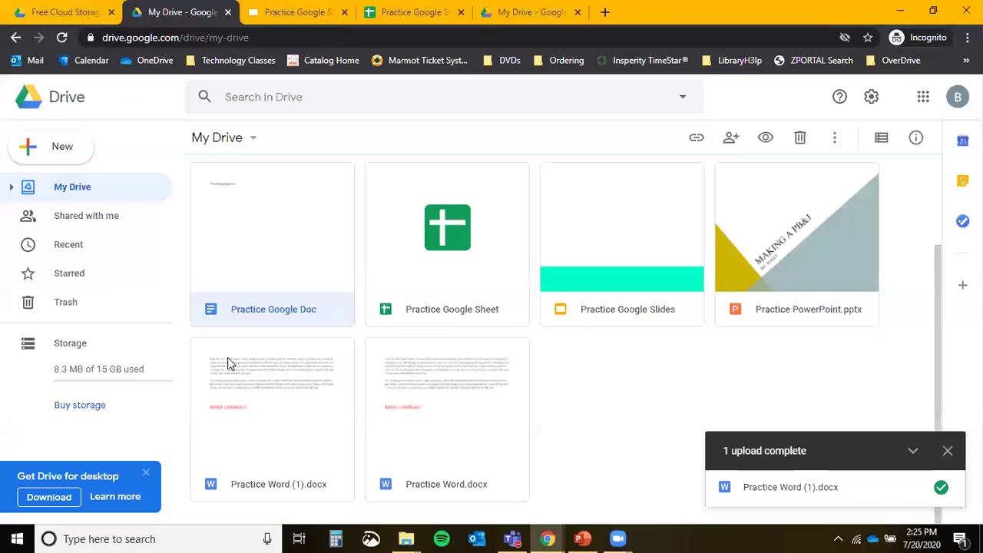
Close the other Practice Google Doc tab and trash Practice Word (1).docx.
left_click(344, 12)
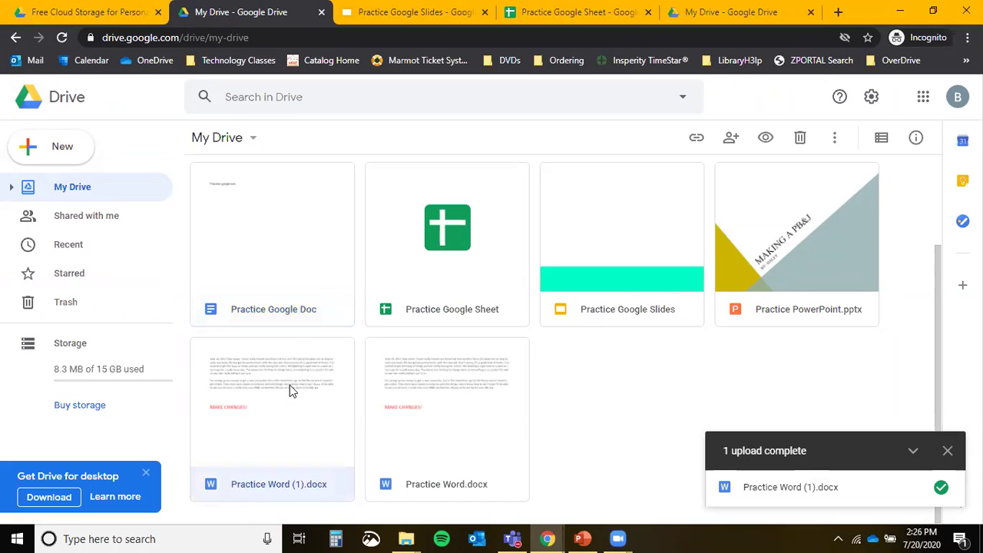
left_click(276, 426)
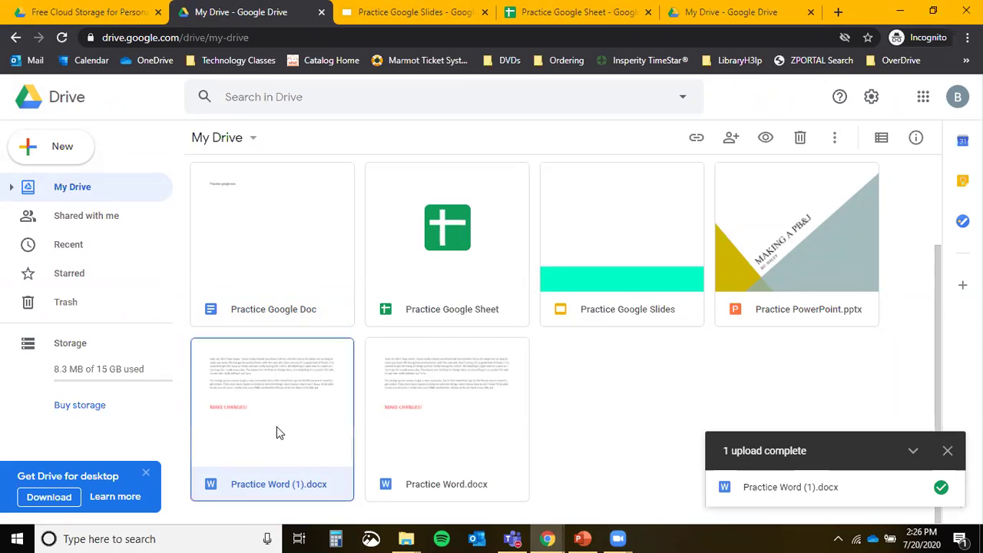
key("ctrl")
key("ctrl")
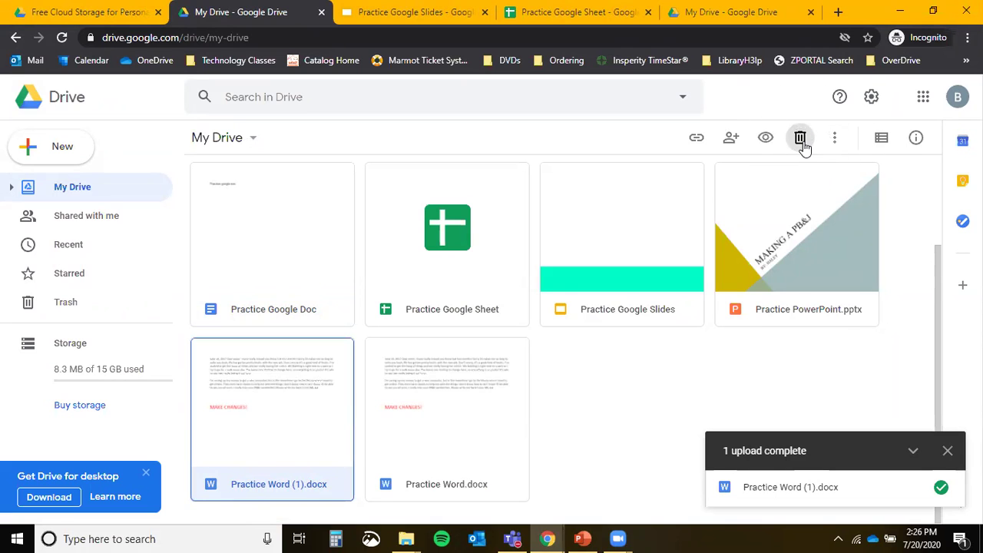
left_click(802, 143)
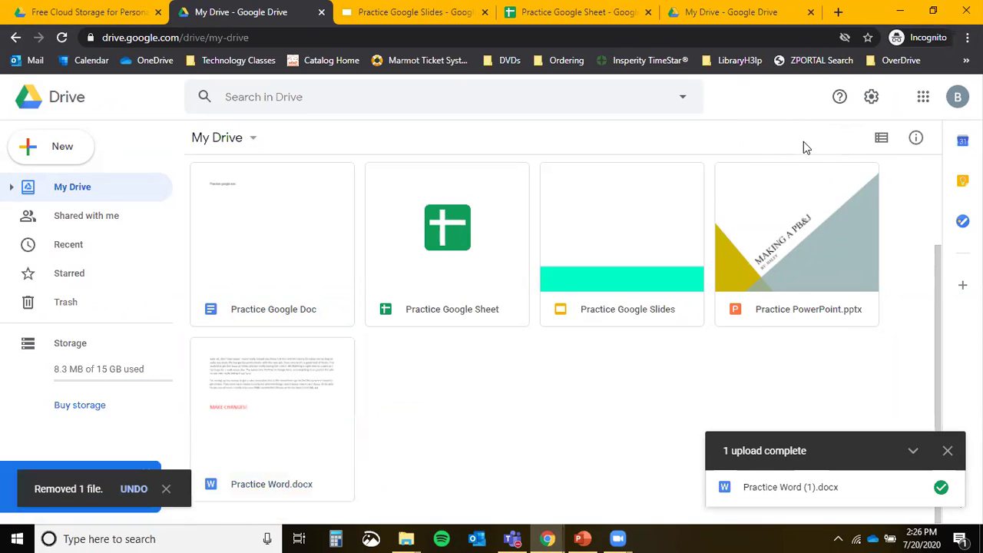
Remove Practice Word.docx from My Drive using its right-click menu.
right_click(292, 399)
key("ctrl")
left_click(345, 496)
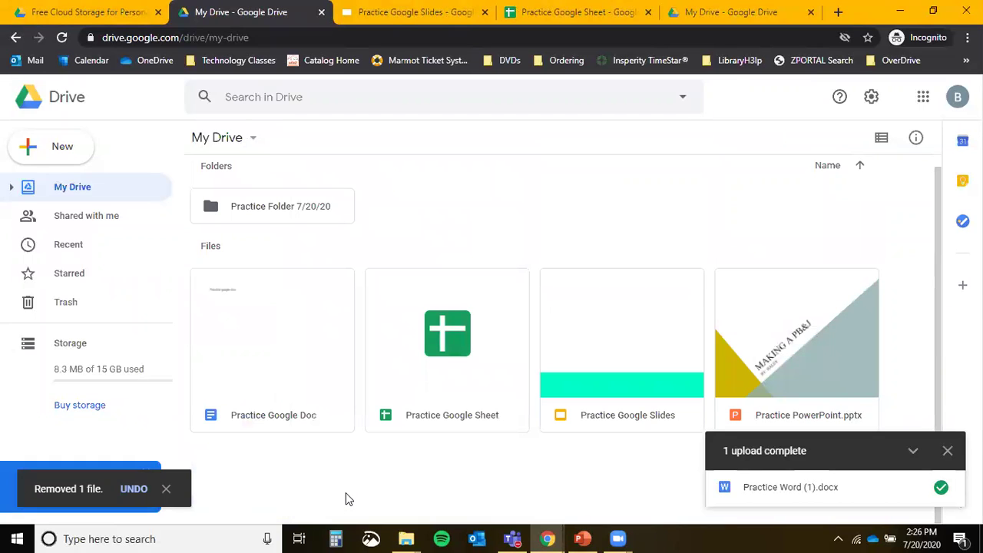
Restore Practice Word.docx from Trash via its right-click Restore, then return to My Drive.
left_click(81, 309)
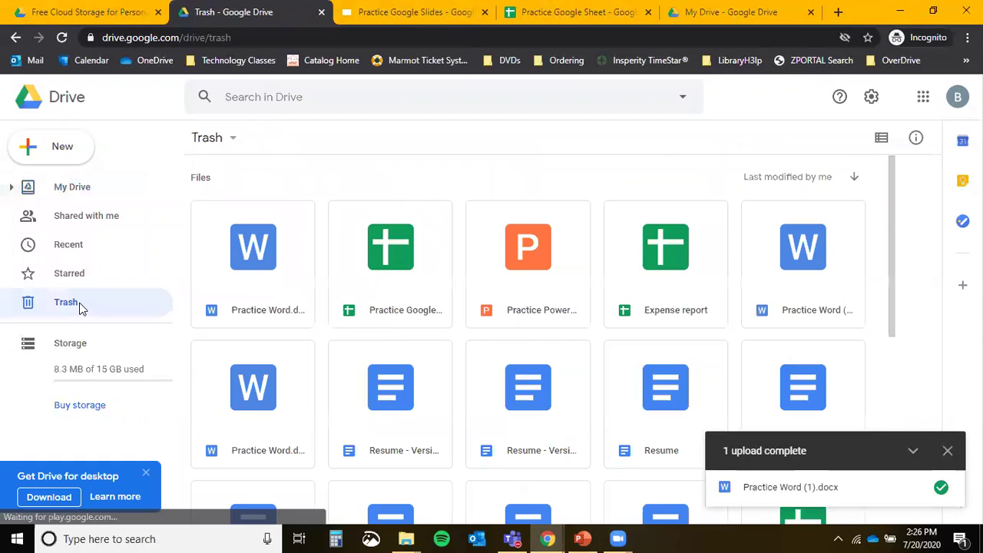
scroll(644, 288, "down", 10)
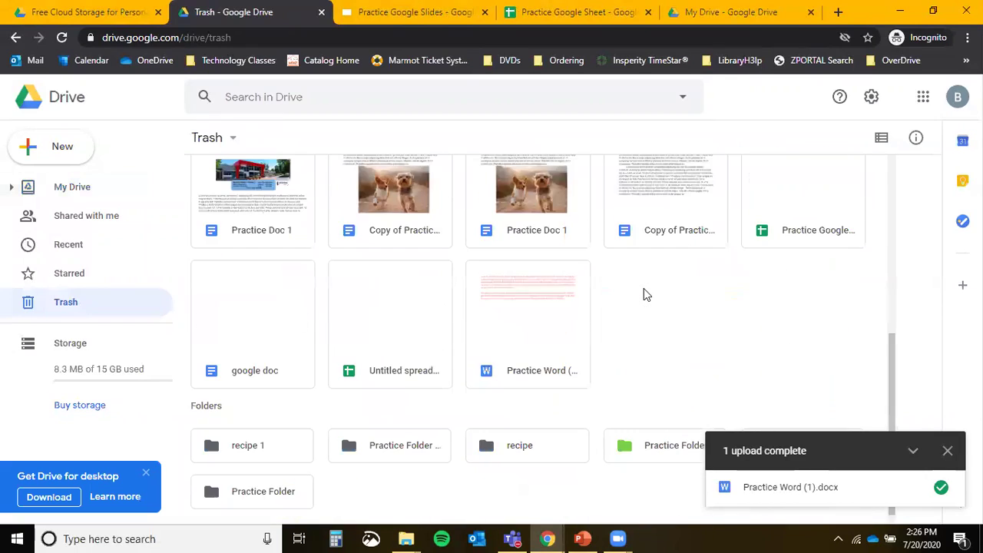
scroll(644, 290, "up", 10)
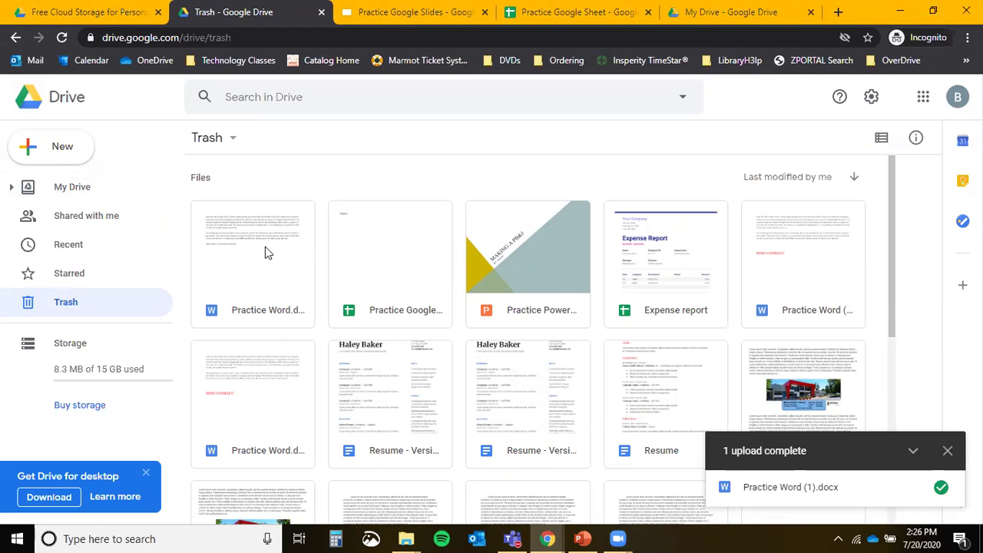
scroll(265, 250, "down", 10)
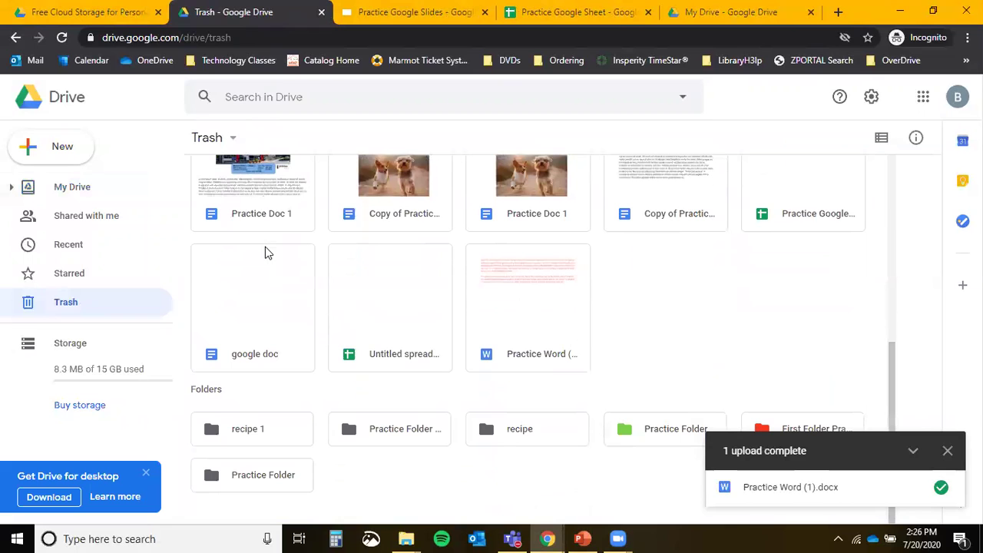
scroll(265, 250, "up", 10)
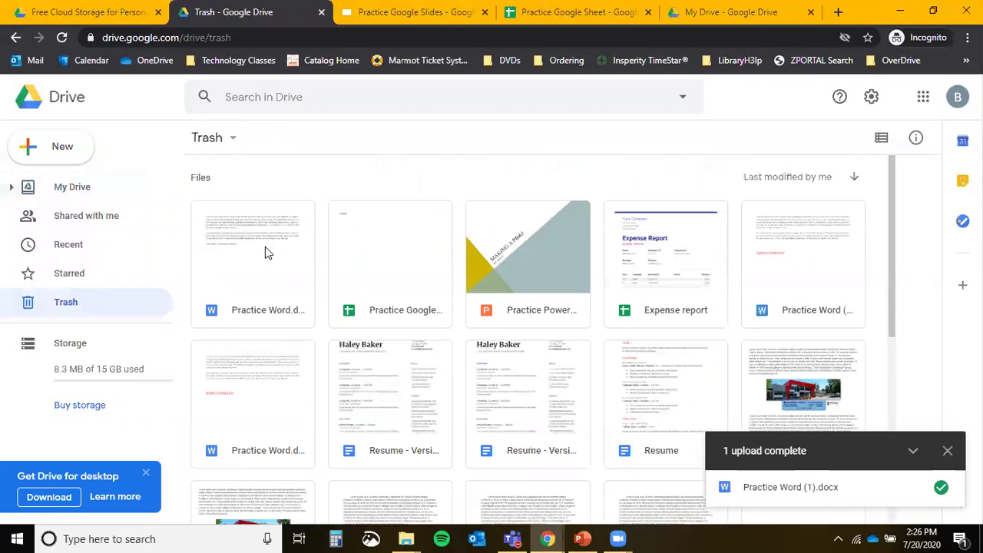
right_click(265, 247)
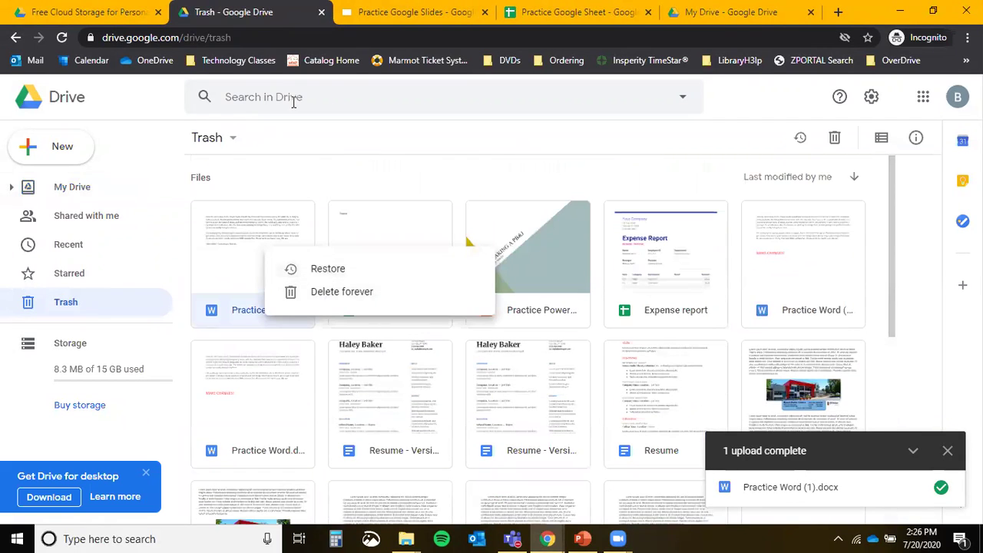
left_click(318, 167)
right_click(272, 245)
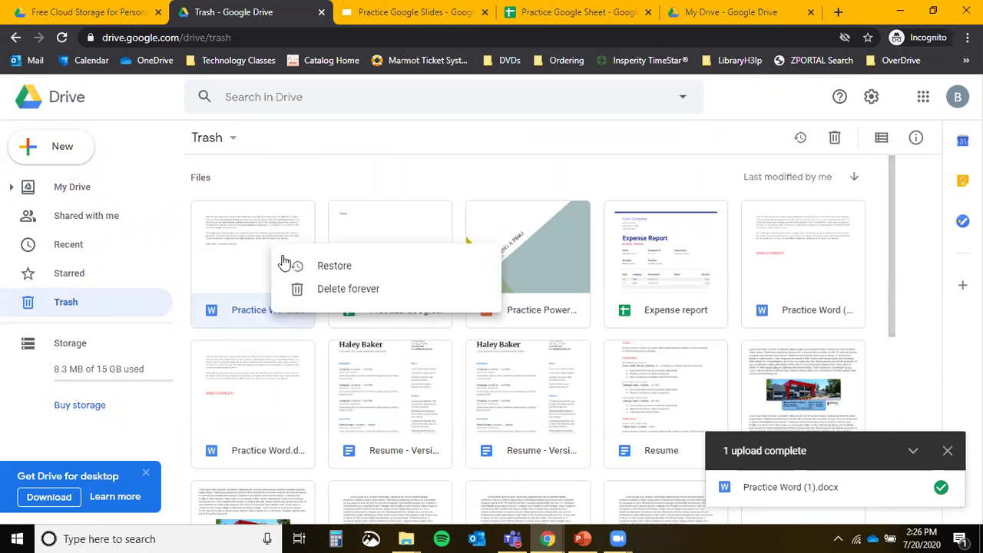
left_click(291, 266)
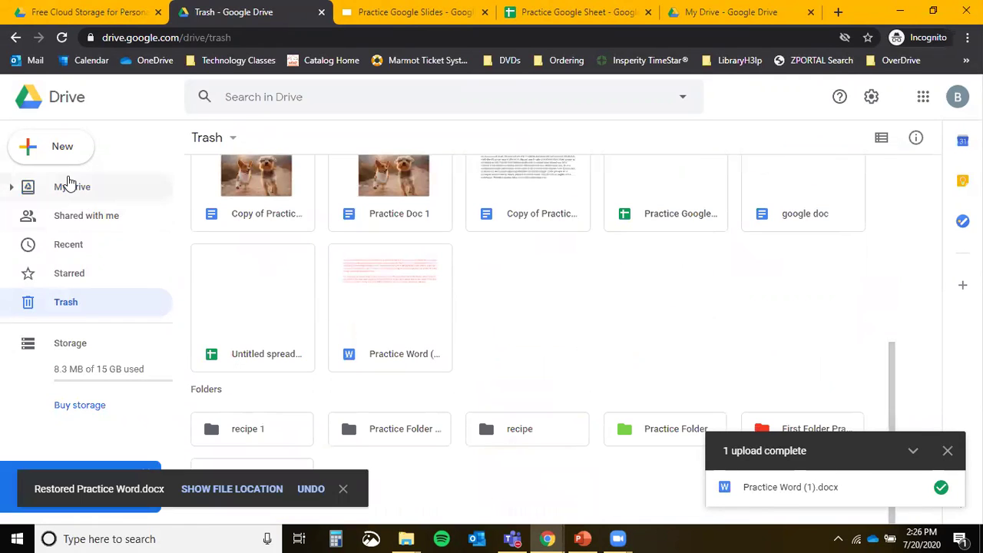
left_click(66, 187)
scroll(306, 381, "down", 3)
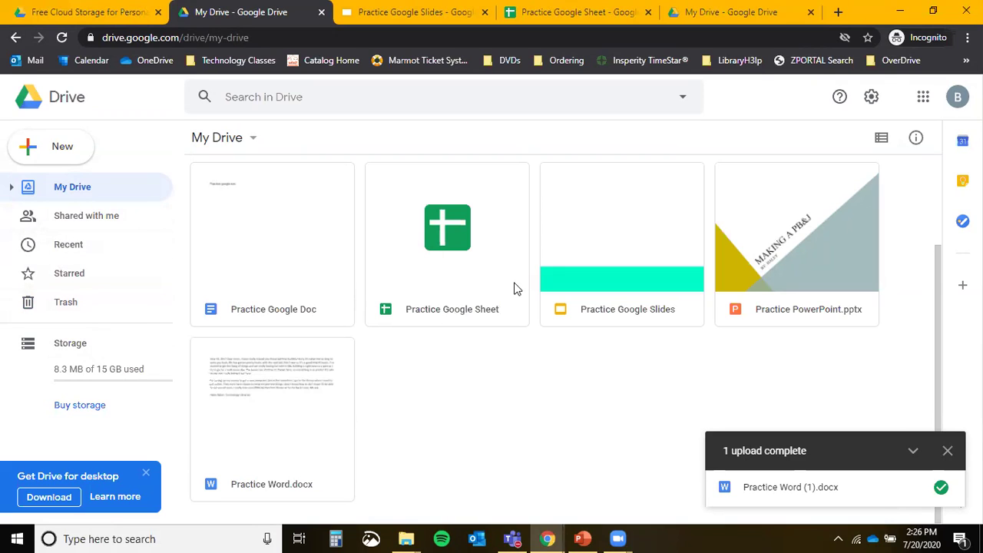
left_click(82, 375)
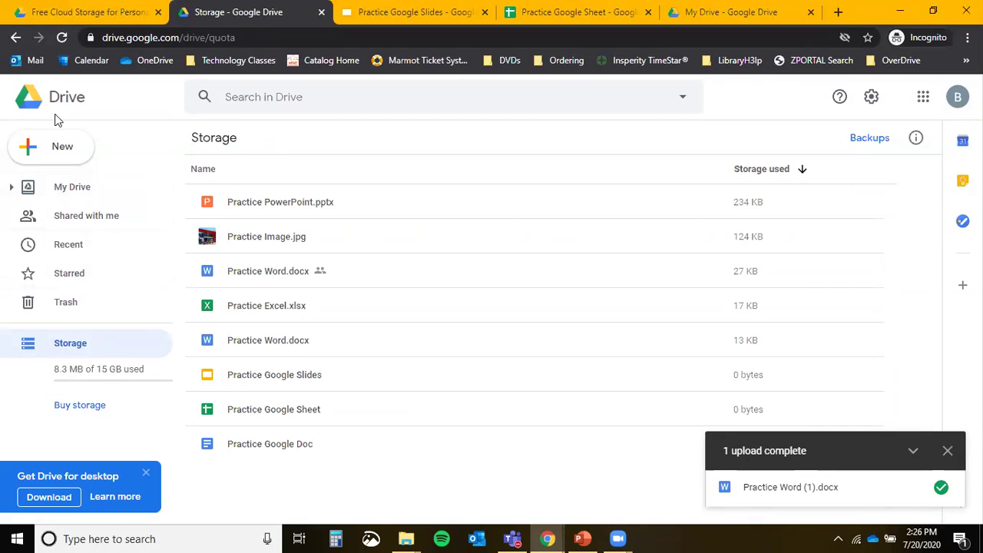
left_click(86, 192)
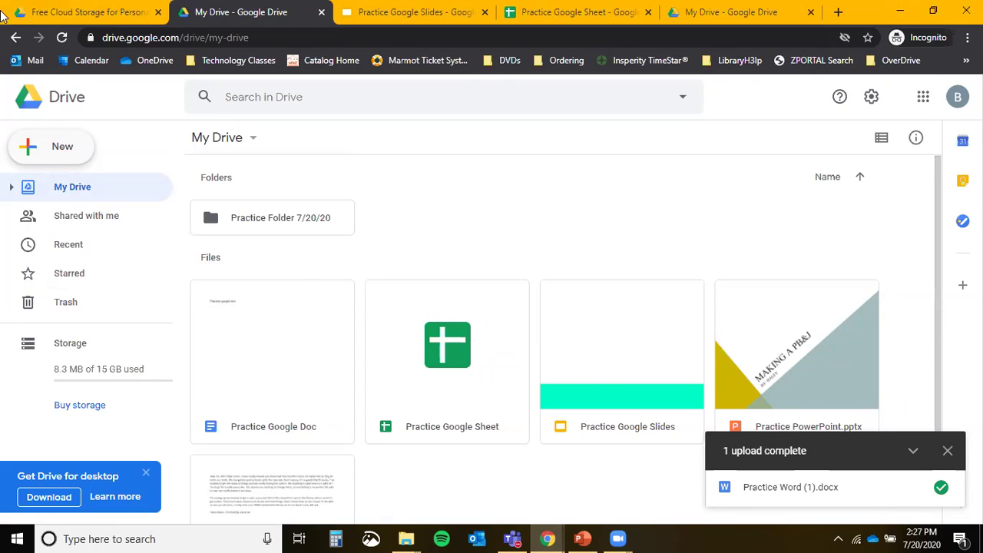
Open the preview of Practice Word.docx, showing the letter dated June 16, 2017.
scroll(269, 266, "down", 2)
left_click(262, 415)
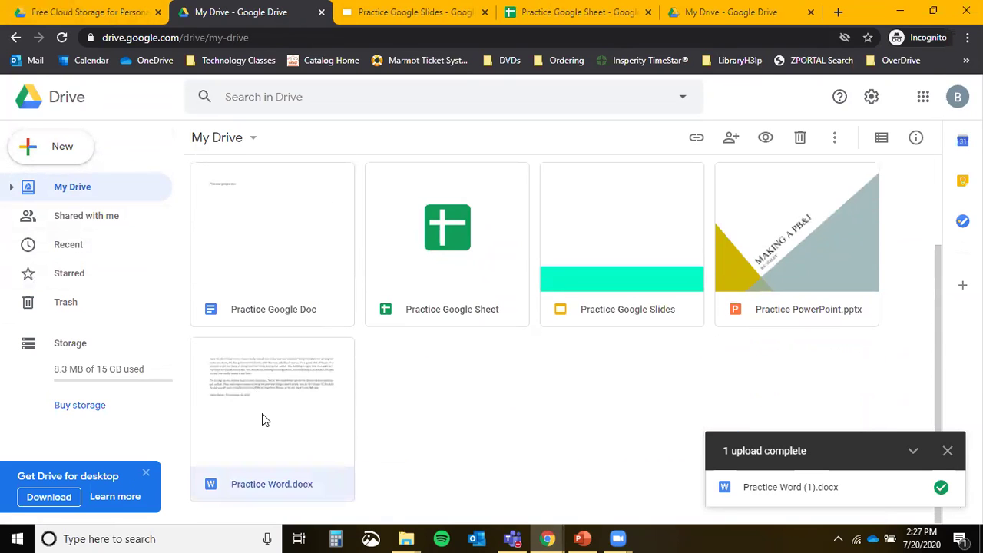
double_click(262, 418)
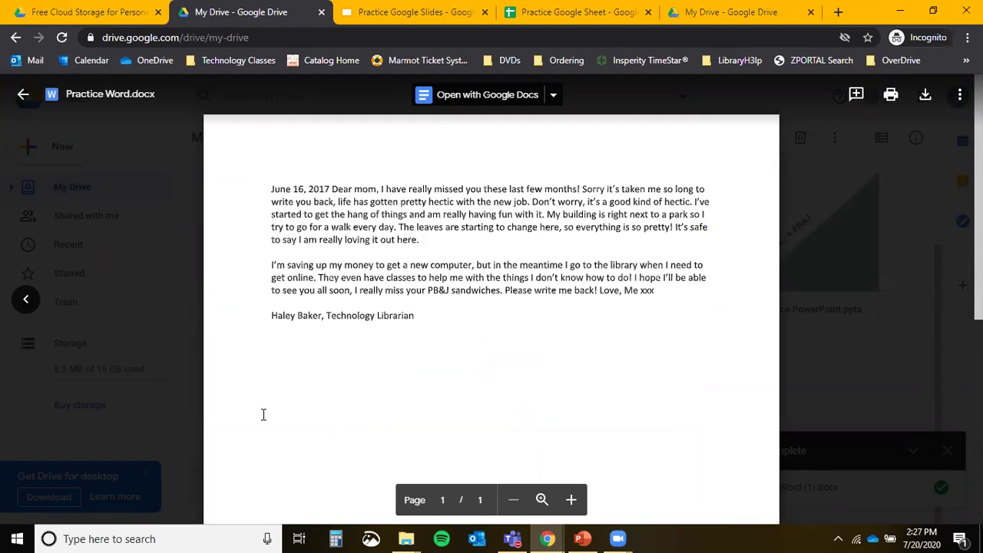
Share the previewed Practice Word.docx, adding the collaborator's work e-mail address as a recipient.
left_click(959, 98)
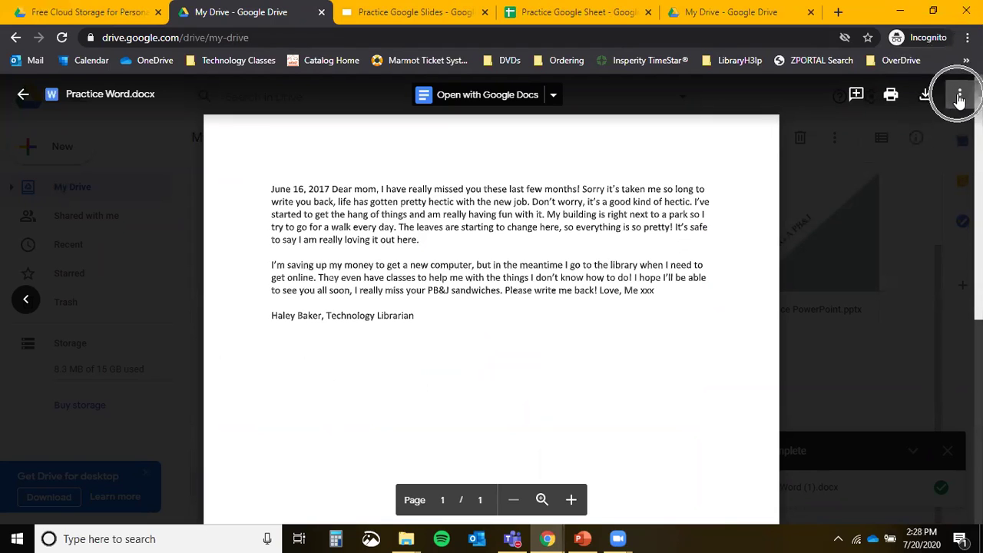
left_click(833, 130)
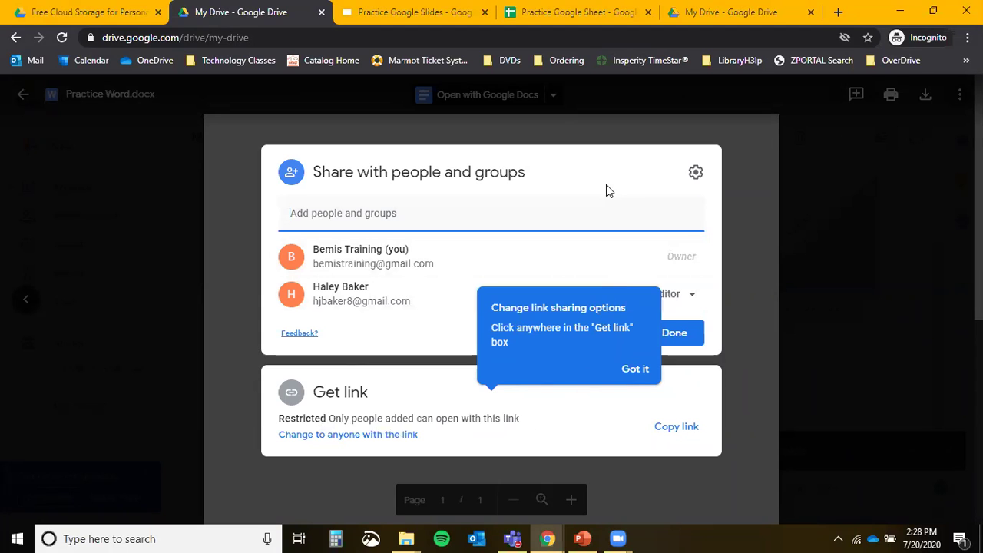
left_click(599, 221)
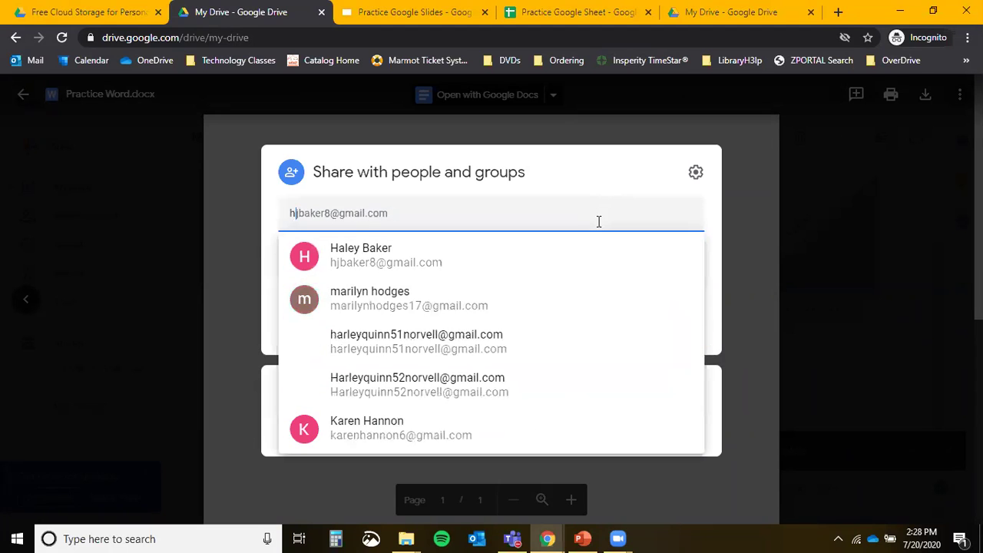
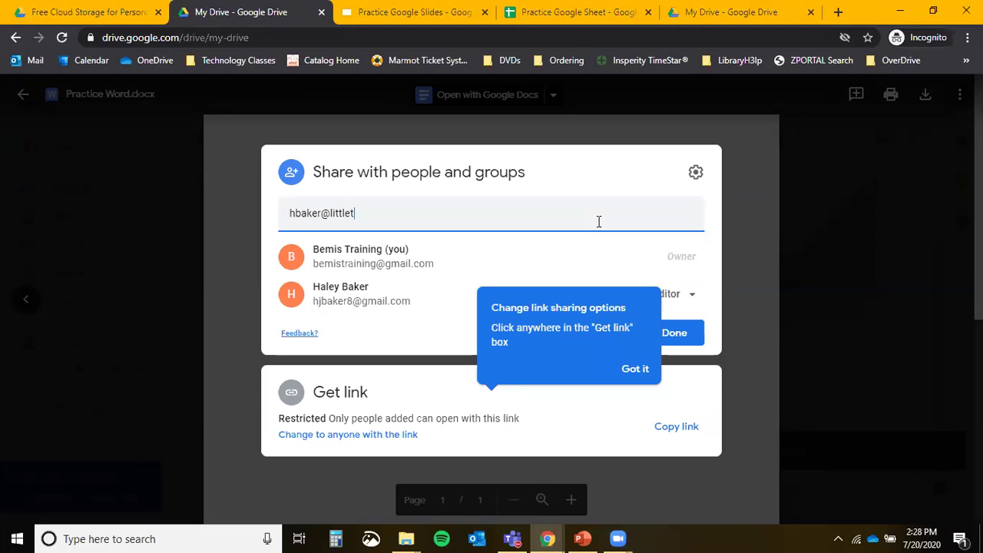
key("Return")
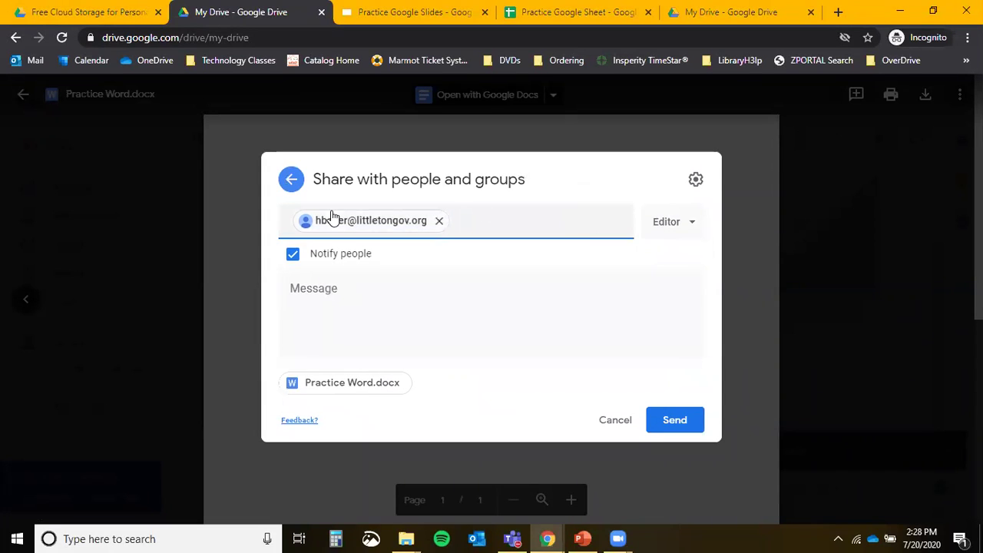
Send with Commenter access and the message 'Here's that practice google doc I was telling you about.'.
left_click(682, 228)
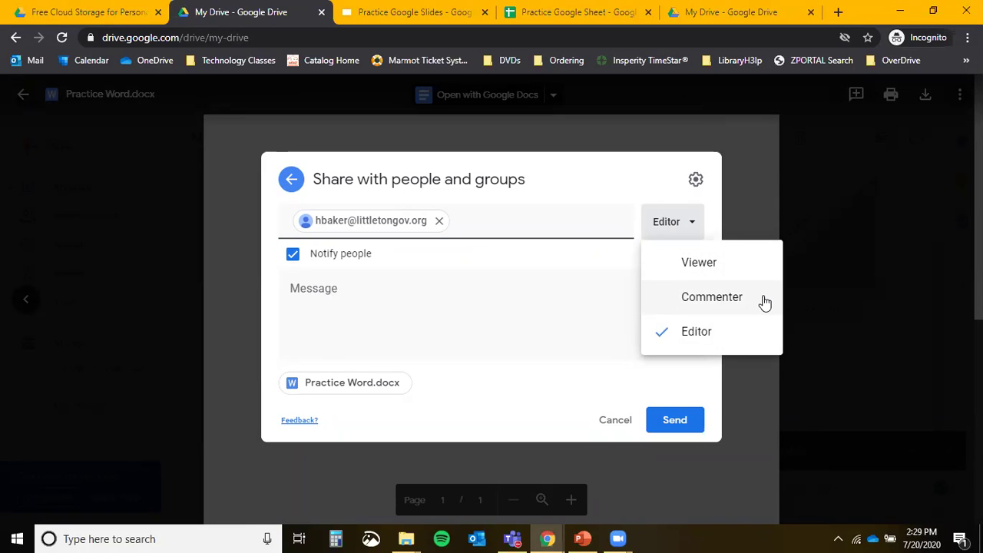
left_click(761, 298)
left_click(689, 225)
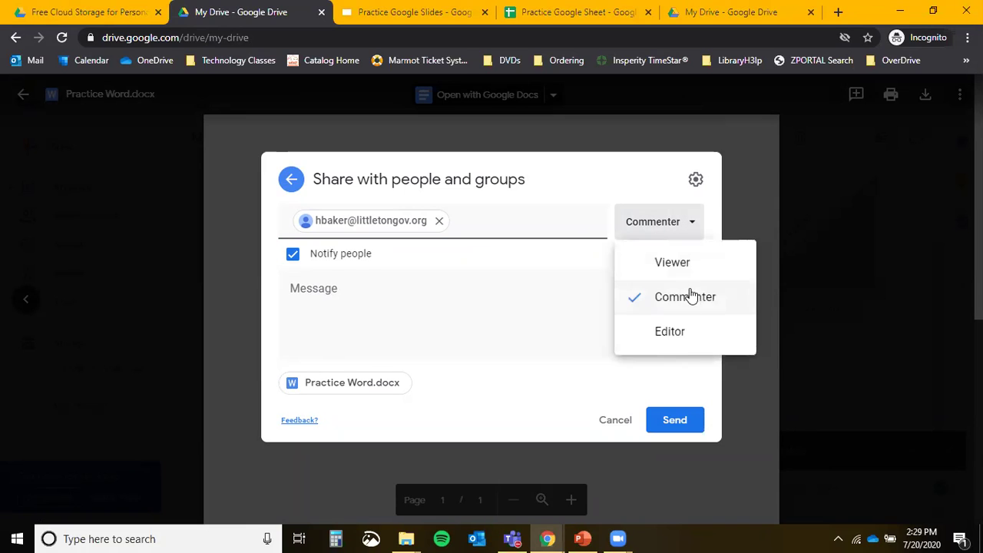
left_click(489, 300)
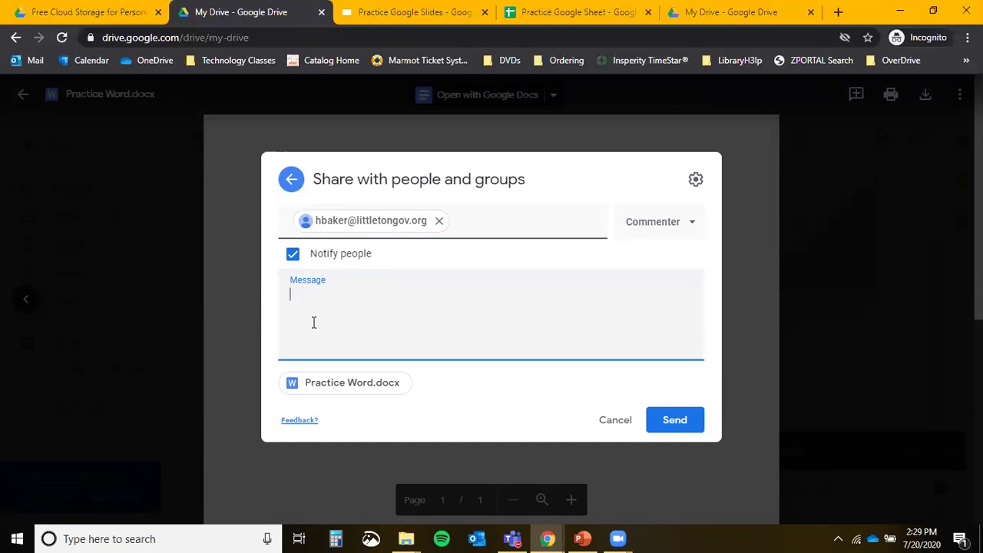
type("He")
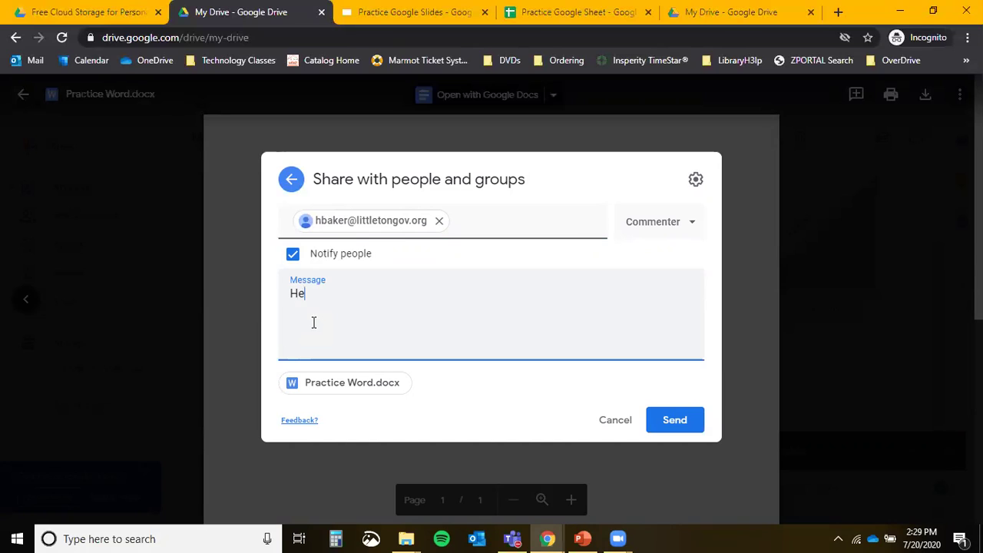
type("re's that practice google do")
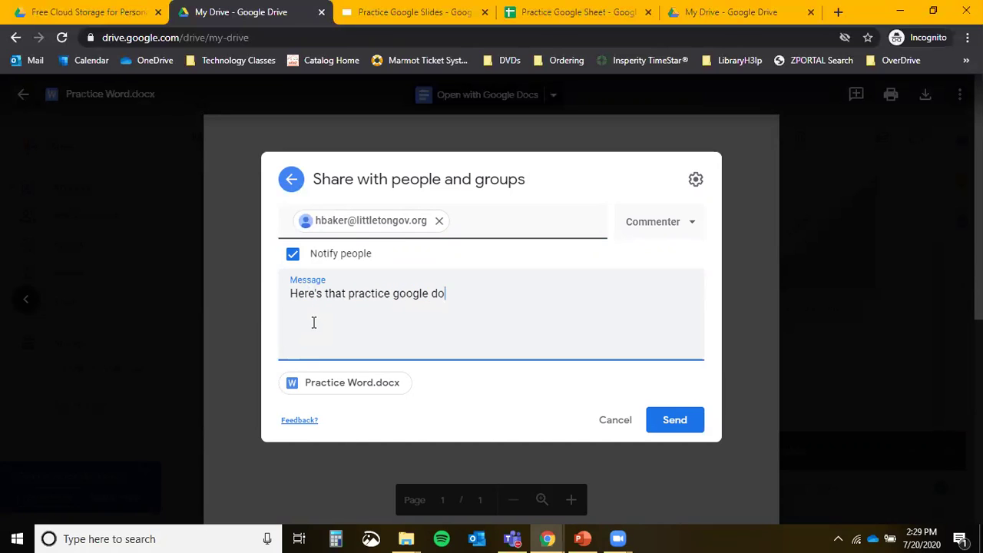
type("c I was telling you about.")
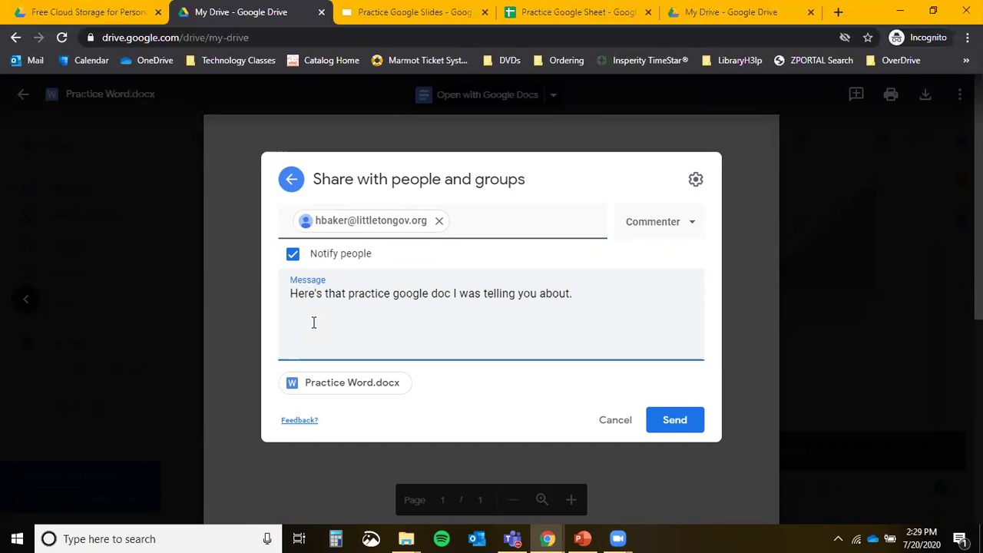
left_click(677, 421)
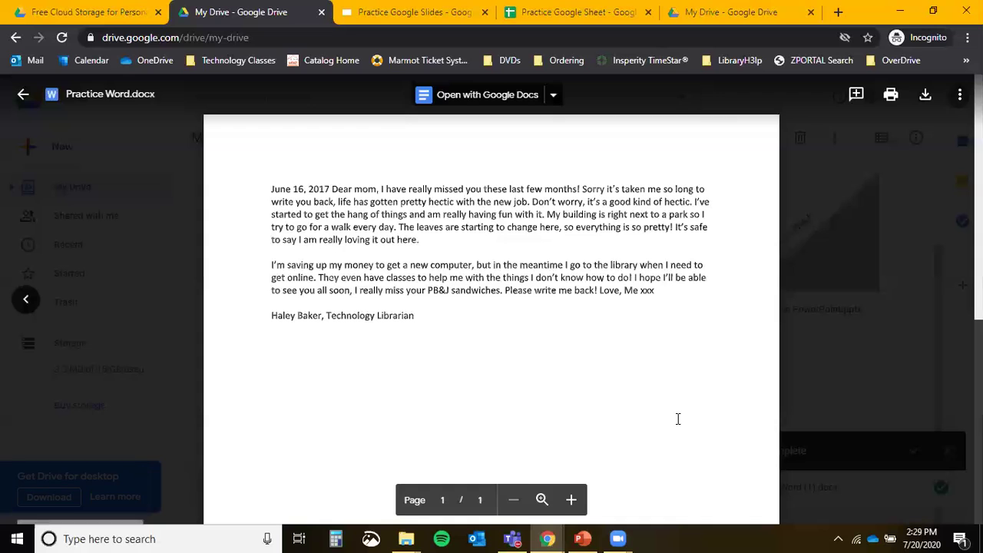
Open Practice Word.docx's sharing settings and mark the older shared address for removal.
left_click(959, 94)
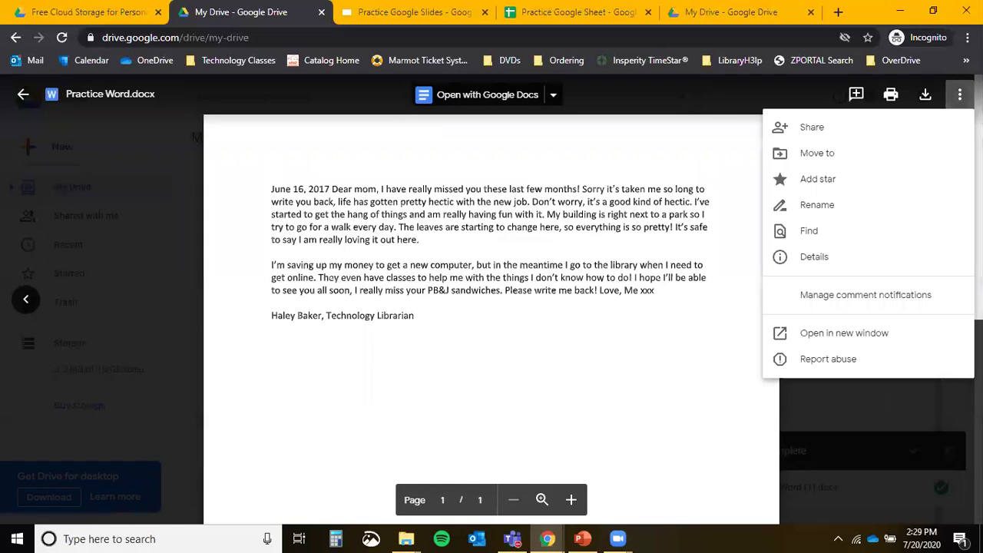
left_click(932, 124)
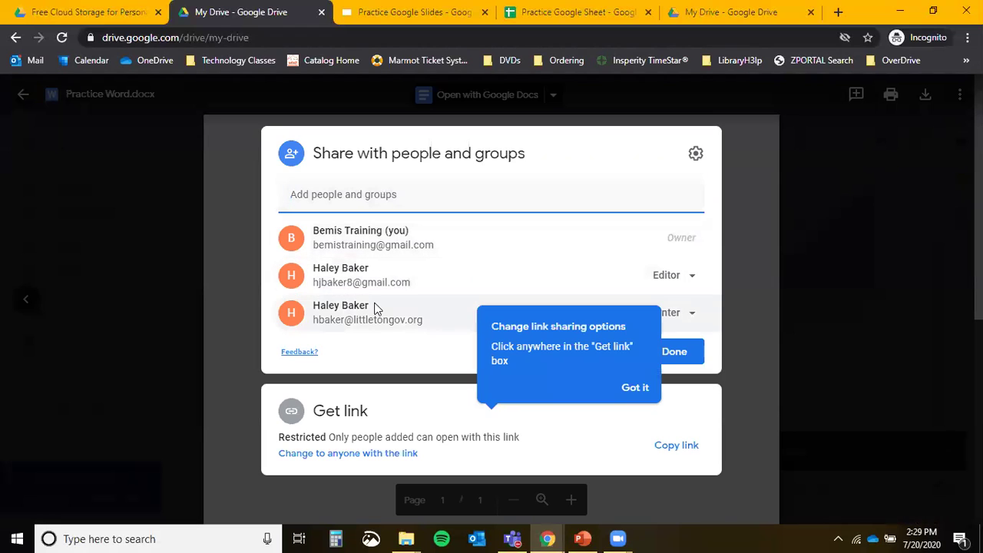
left_click(629, 390)
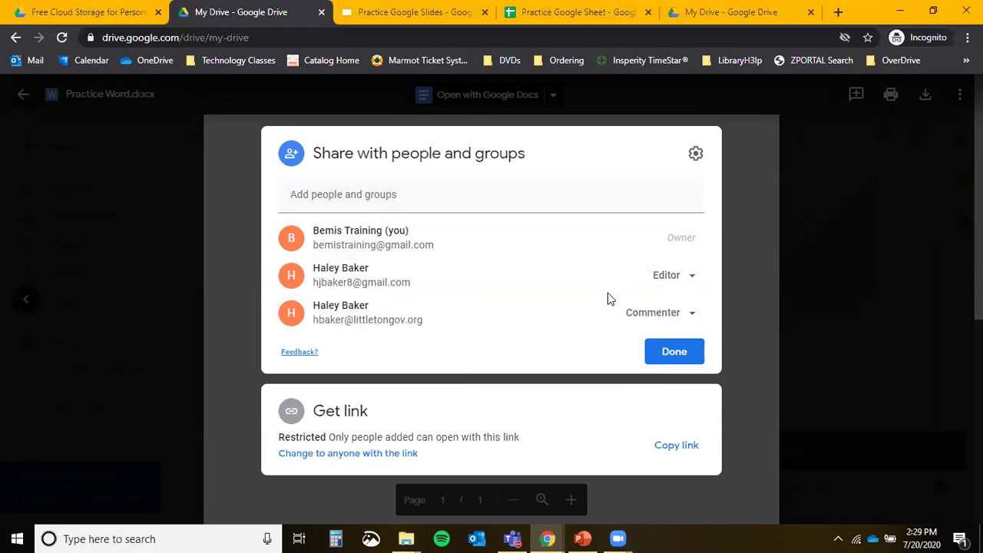
left_click(674, 274)
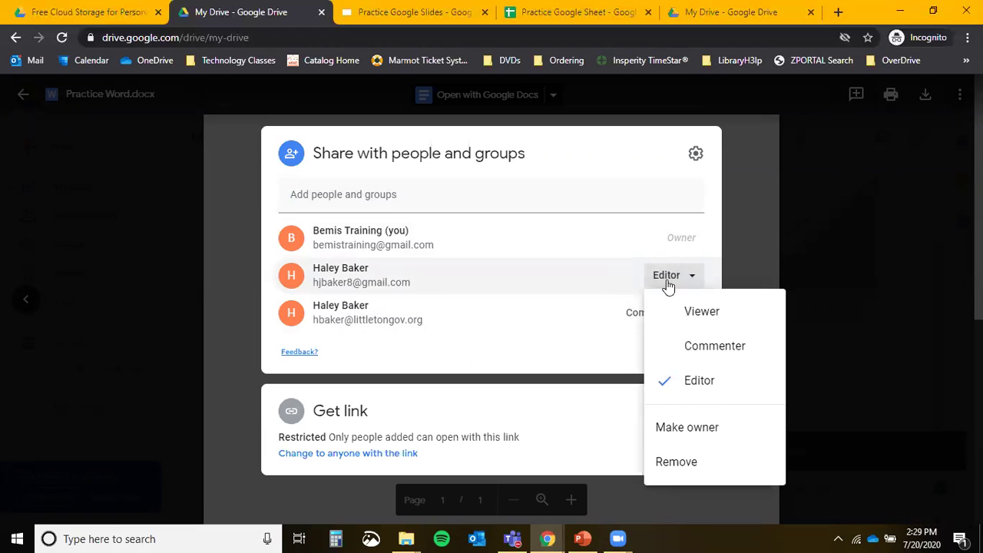
left_click(687, 465)
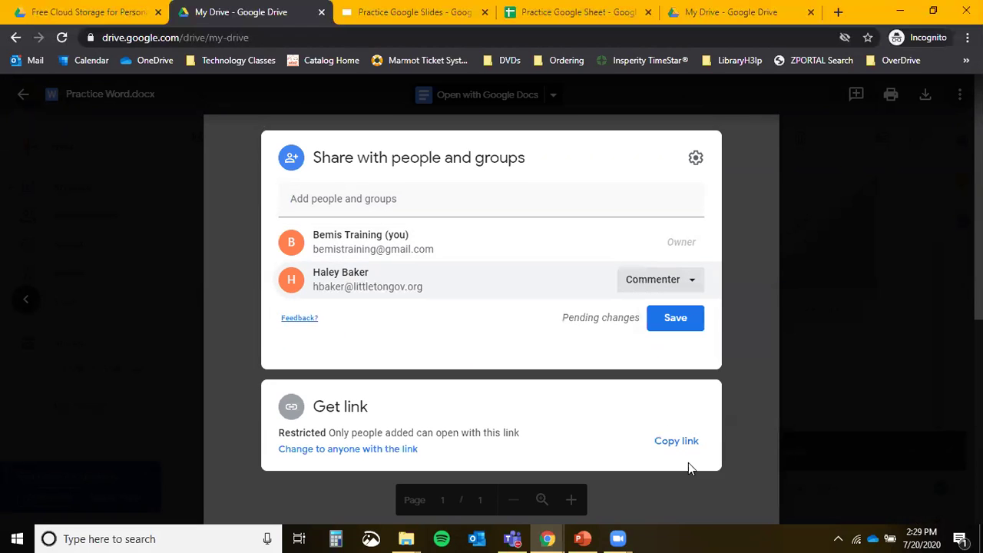
Leave the shared person's role as Commenter and discard the unsaved sharing change.
left_click(651, 294)
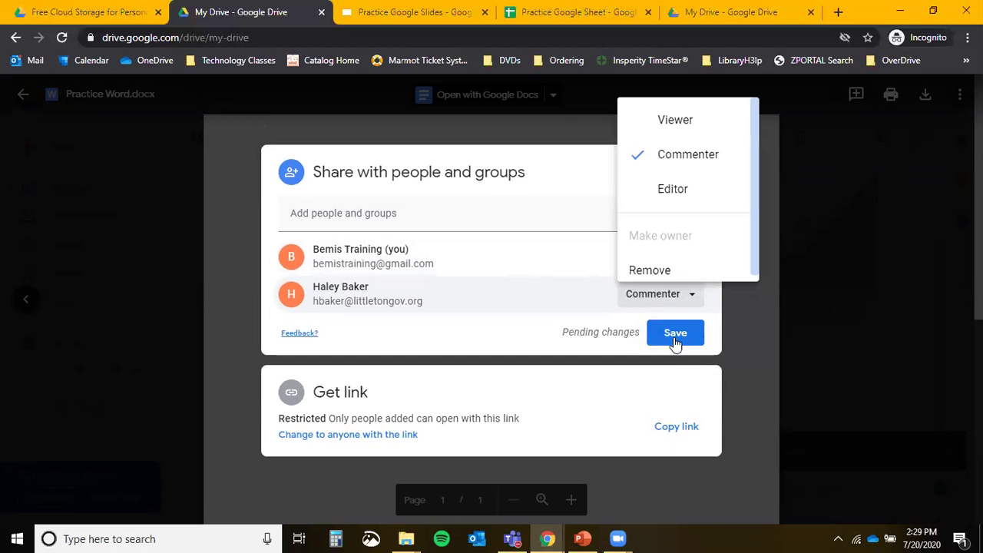
scroll(675, 259, "down", 1)
left_click(664, 263)
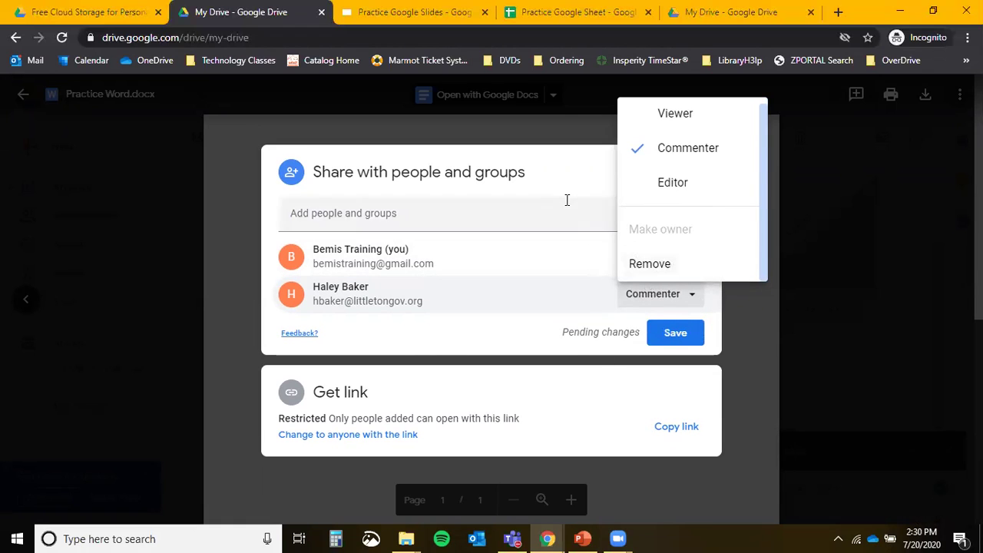
left_click(537, 159)
left_click(849, 305)
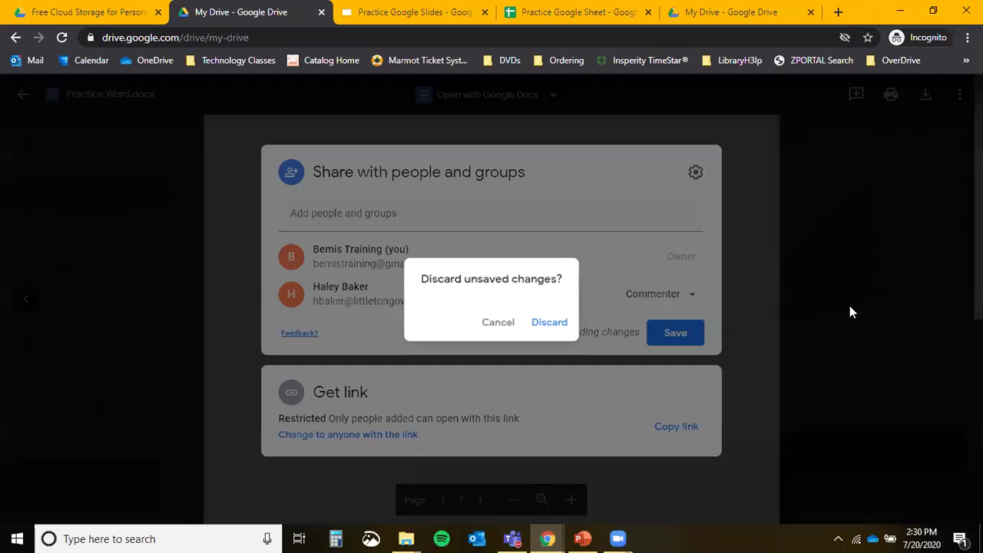
left_click(535, 325)
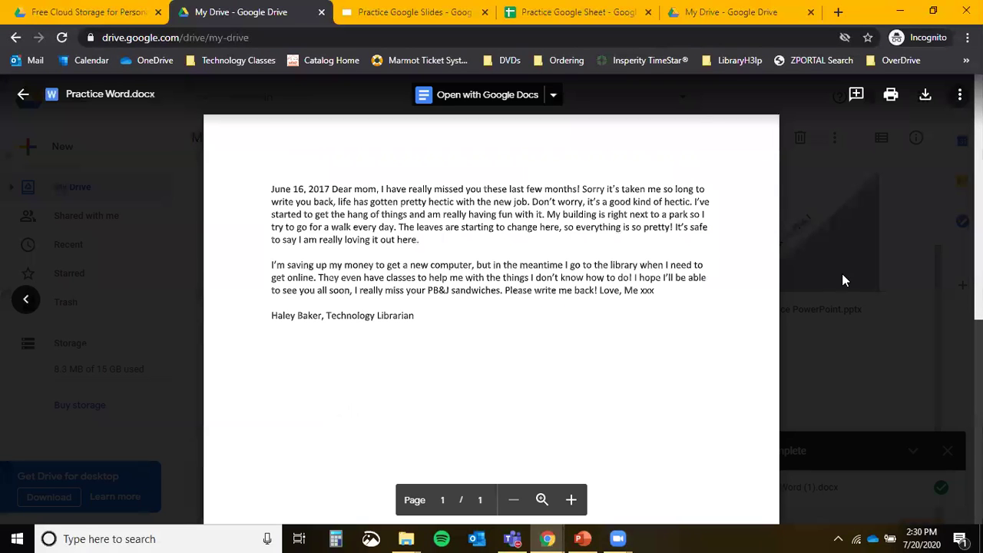
Preview Practice PowerPoint.pptx, review its sharing settings, then close back to My Drive.
left_click(909, 393)
double_click(768, 226)
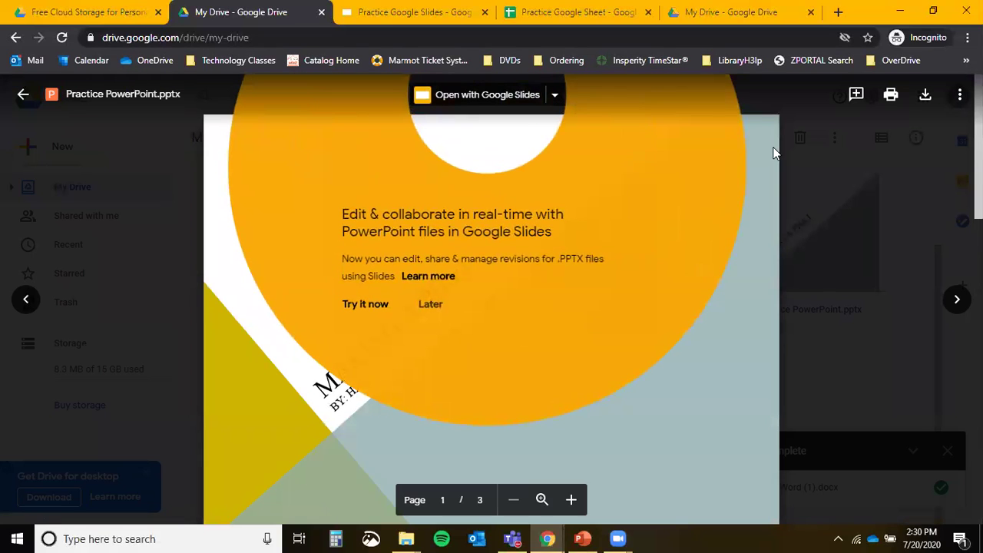
left_click(431, 307)
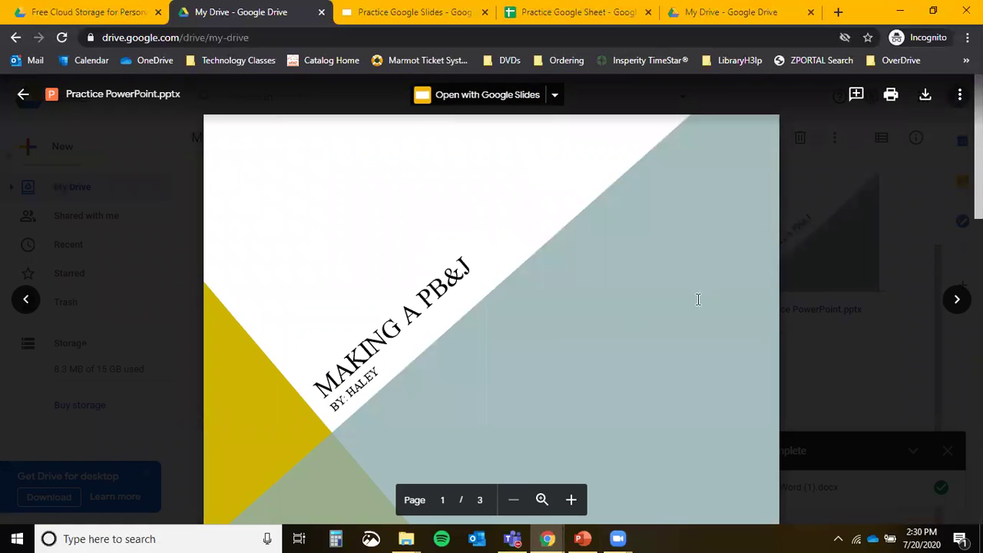
left_click(960, 100)
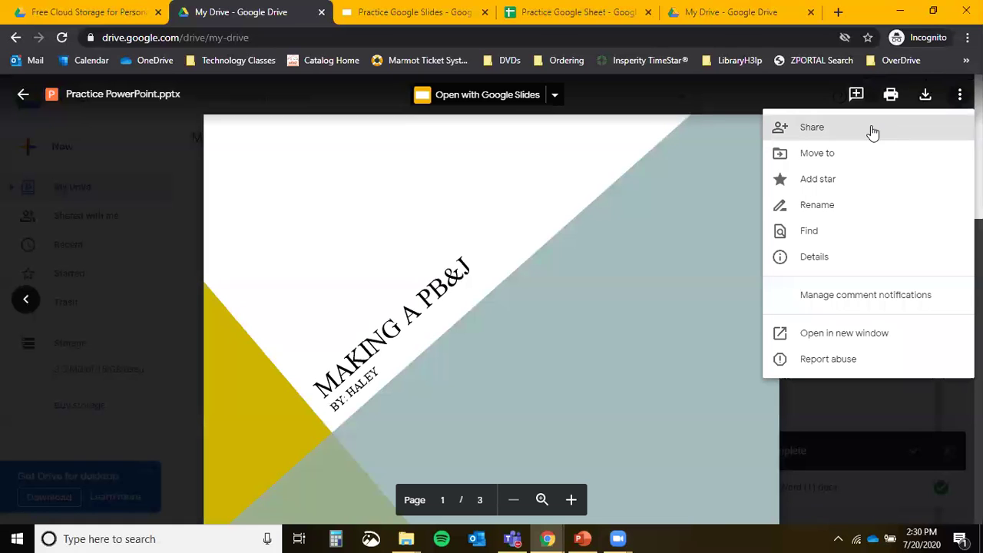
left_click(873, 133)
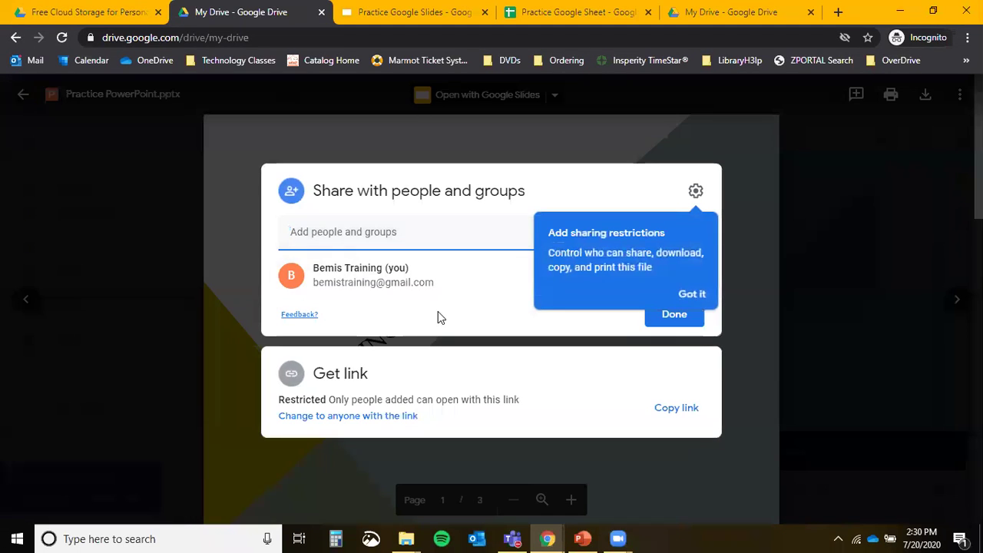
left_click(816, 257)
left_click(23, 94)
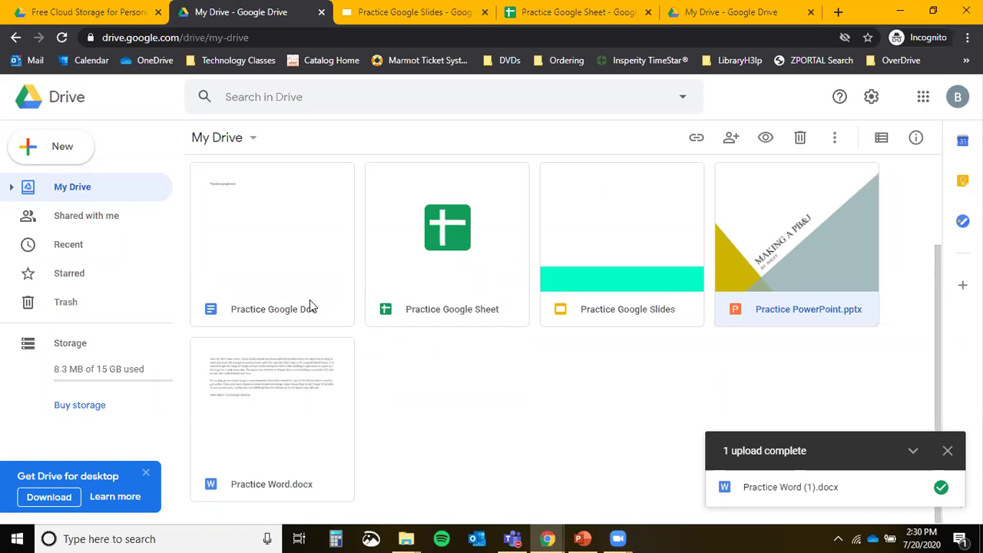
Open the Practice Word.docx sharing e-mail in Outlook, dismissing reminders and loading blocked images.
mouse_move(547, 539)
left_click(504, 499)
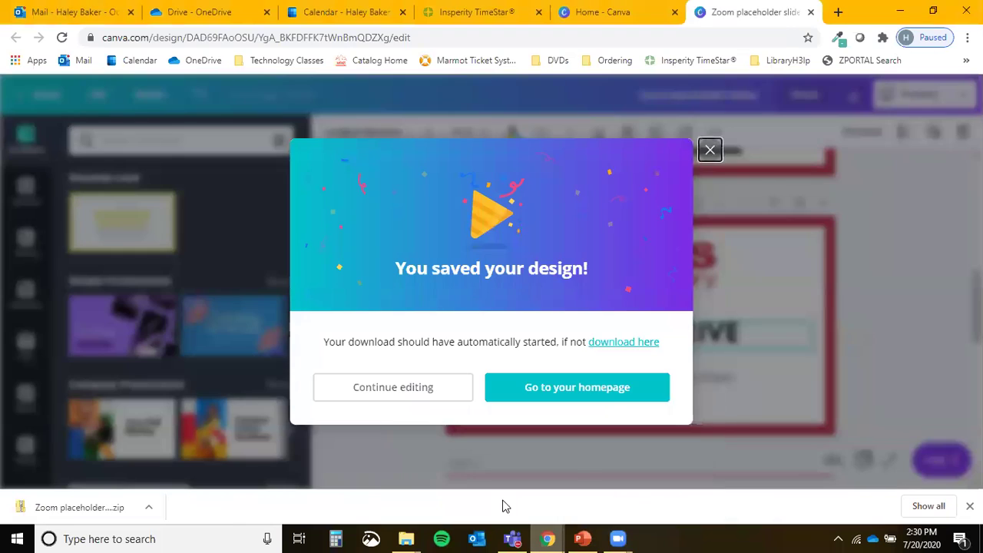
left_click(62, 11)
left_click(436, 196)
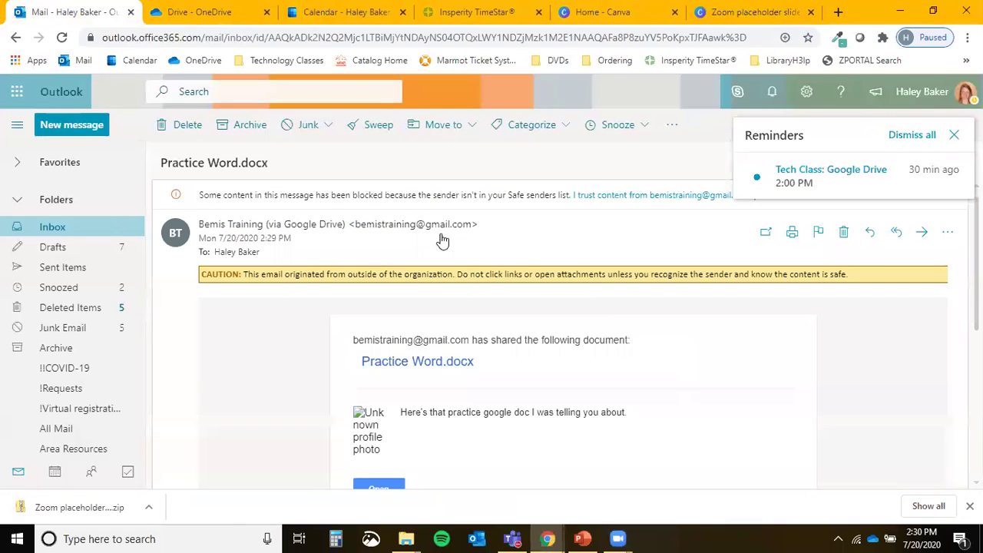
left_click(896, 136)
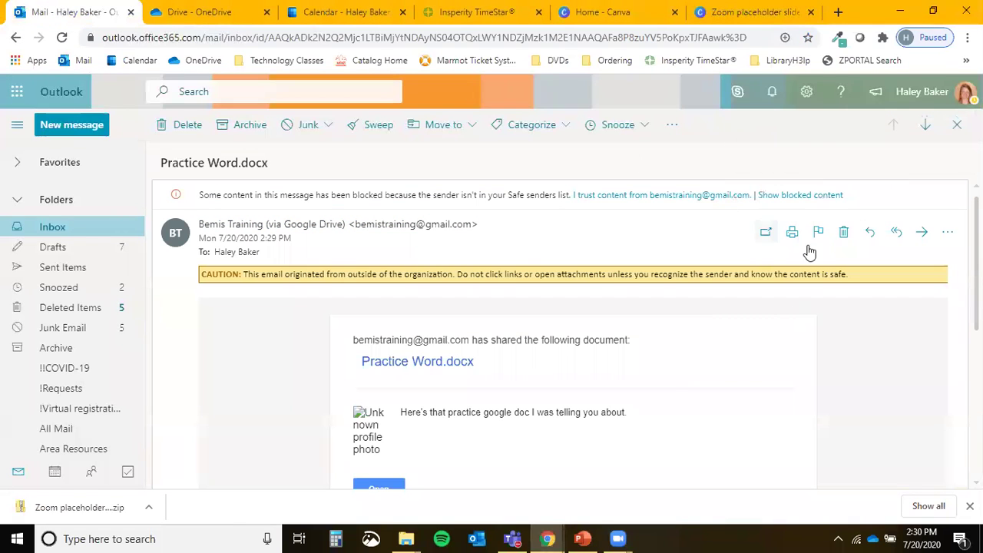
left_click(806, 197)
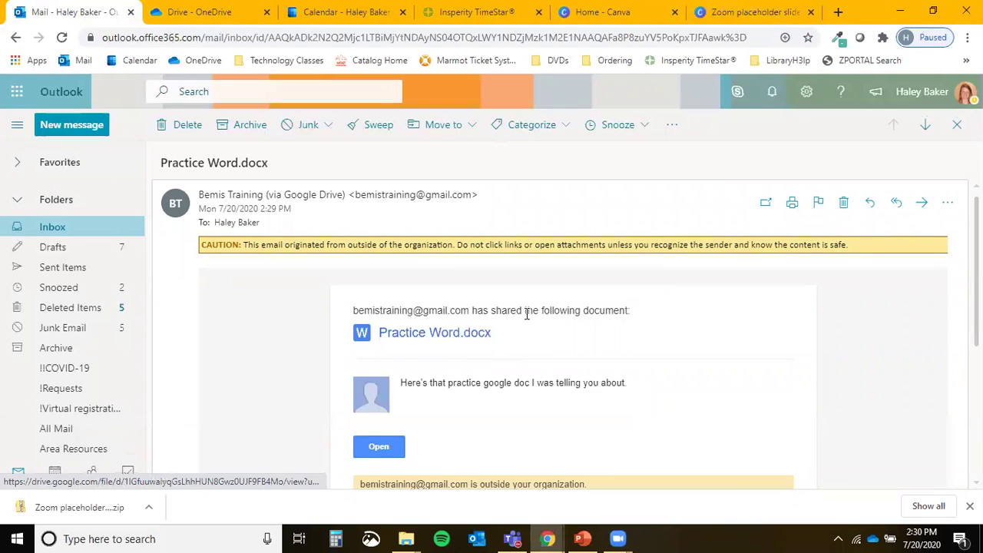
Select the personal message line in the e-mail, then return to the Google Drive window.
scroll(452, 379, "down", 2)
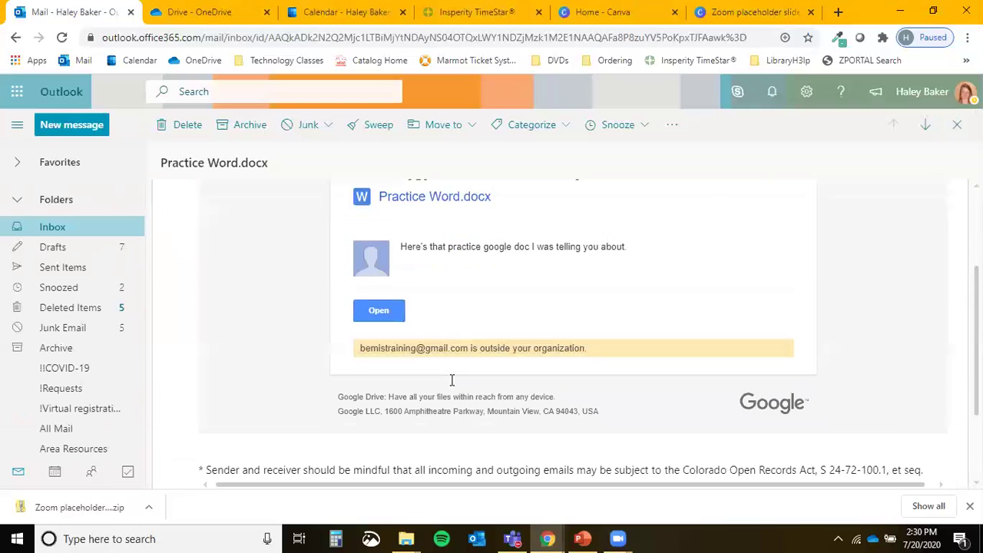
left_click_drag(407, 239, 623, 239)
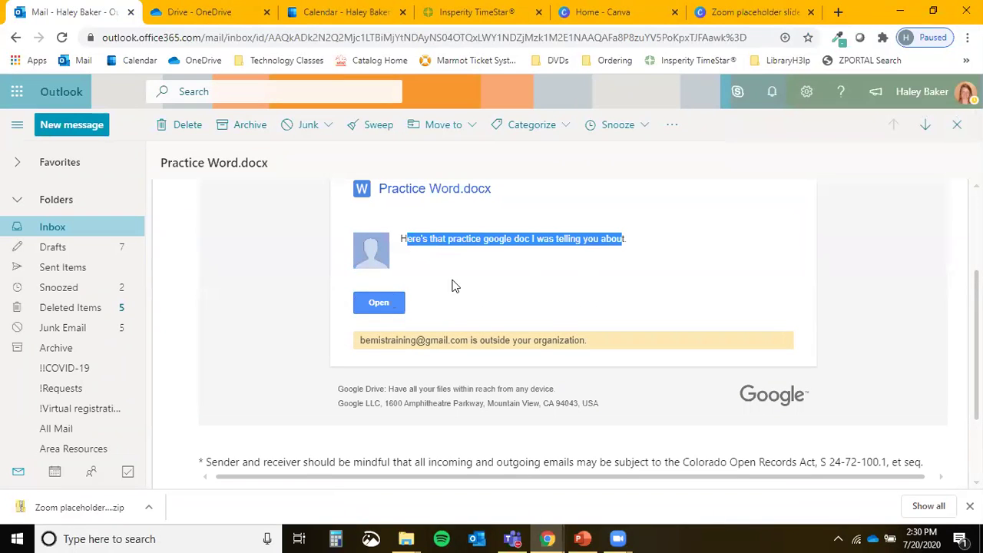
scroll(512, 331, "up", 2)
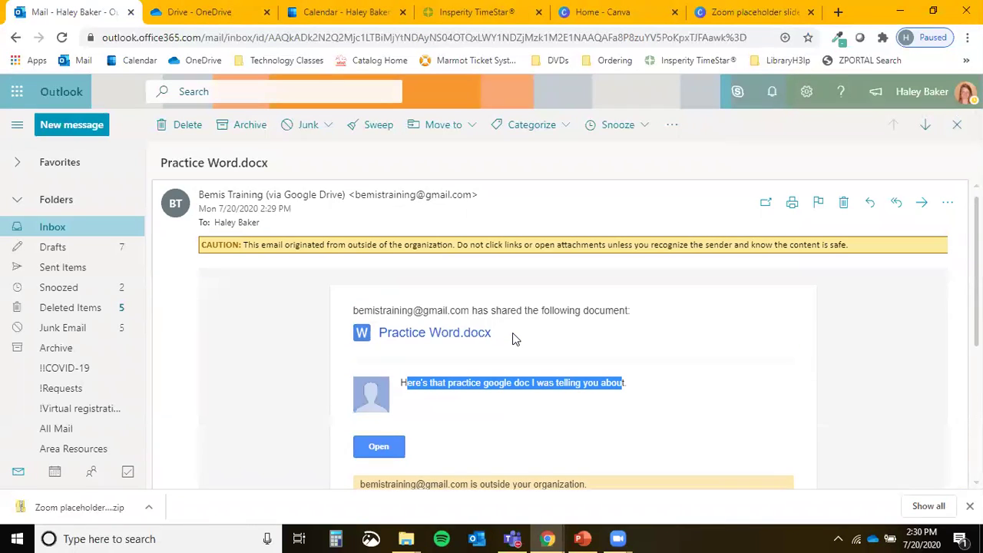
mouse_move(548, 539)
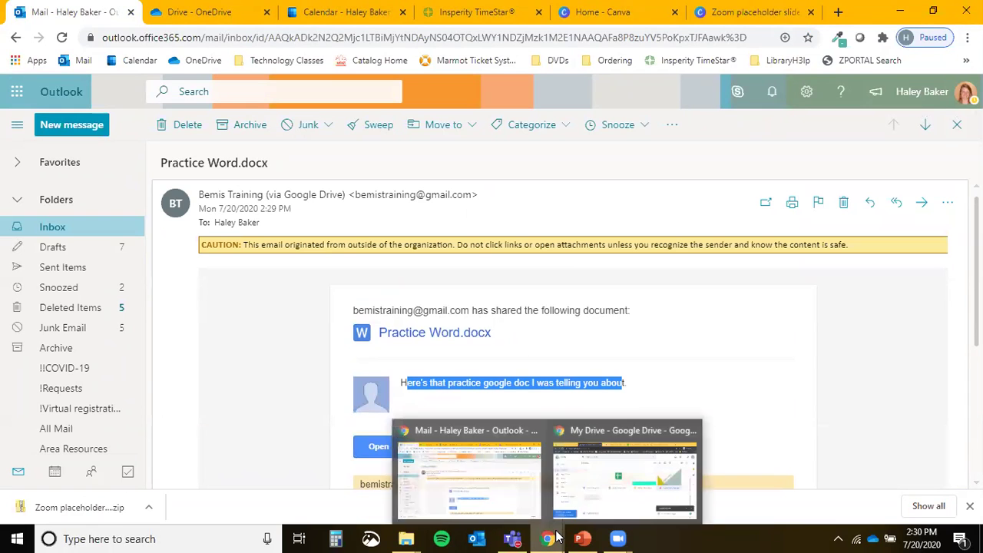
left_click(574, 453)
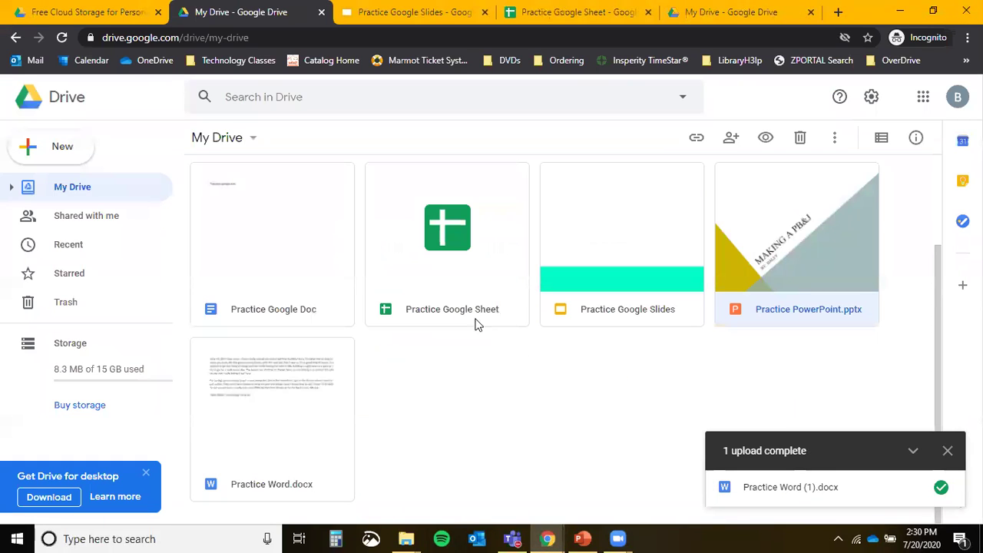
Open Practice Google Doc and add the colleague's e-mail address as an Editor share recipient.
double_click(280, 205)
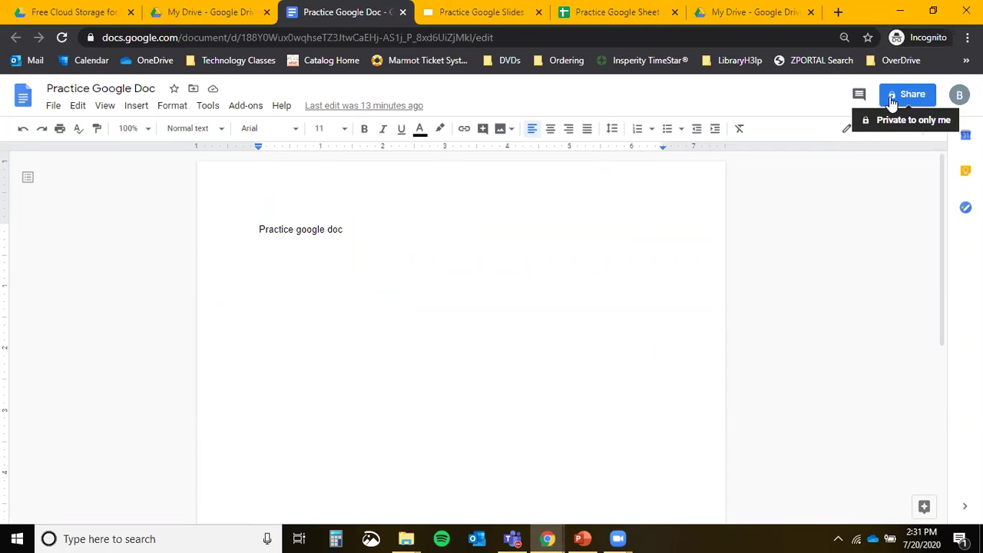
left_click(891, 100)
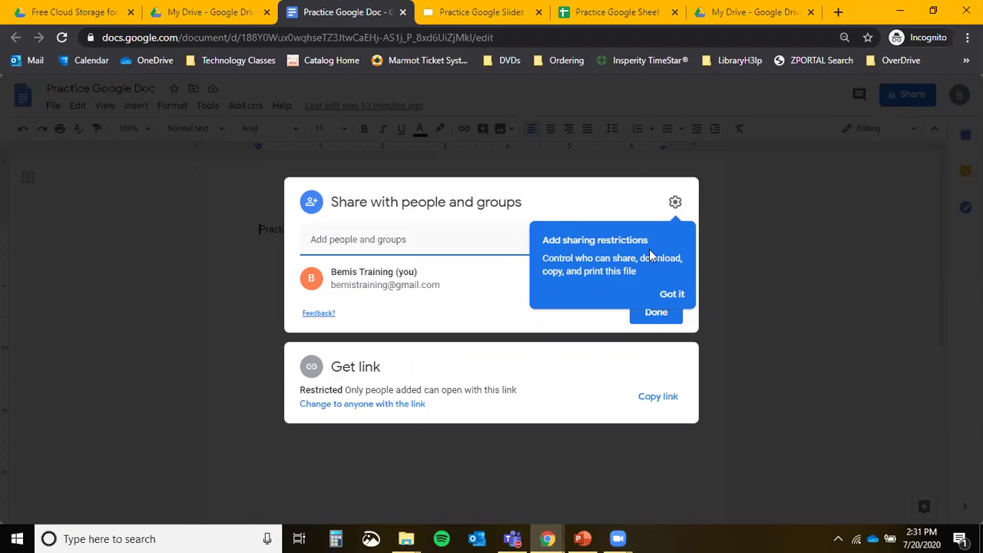
left_click(676, 298)
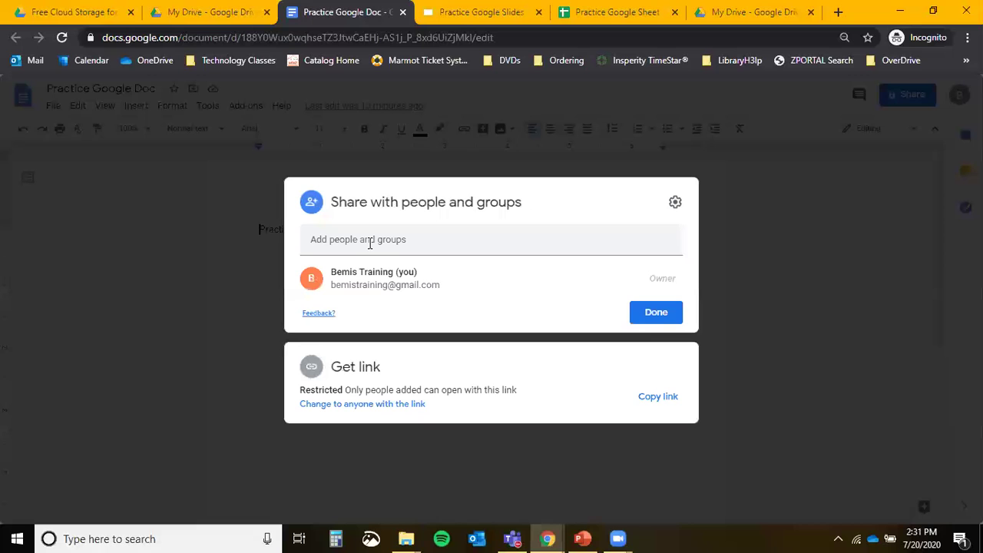
left_click(445, 252)
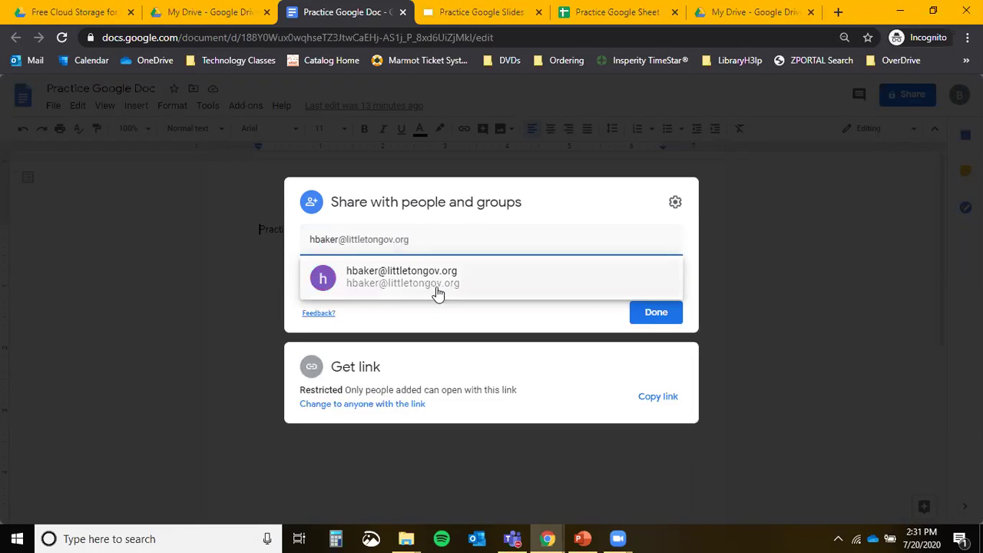
left_click(433, 289)
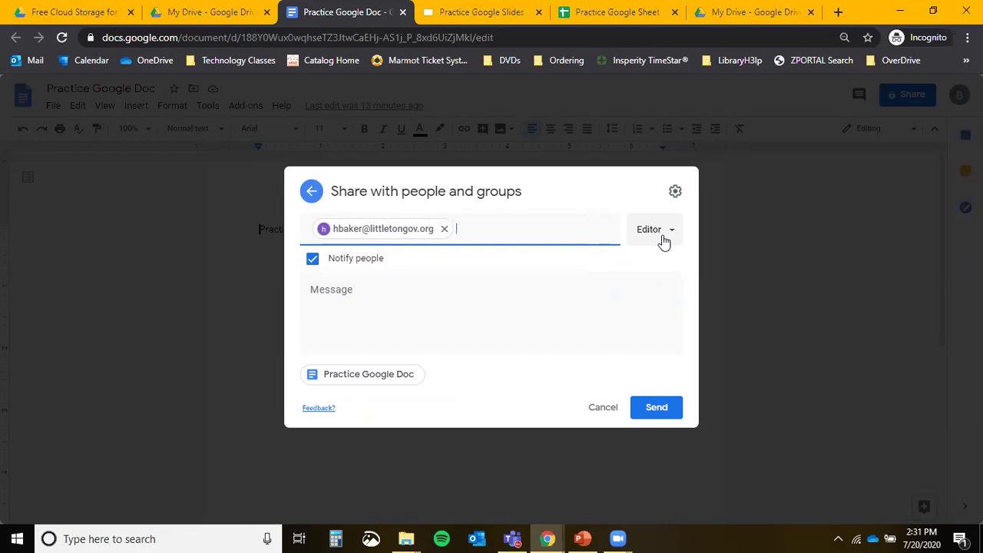
left_click(204, 12)
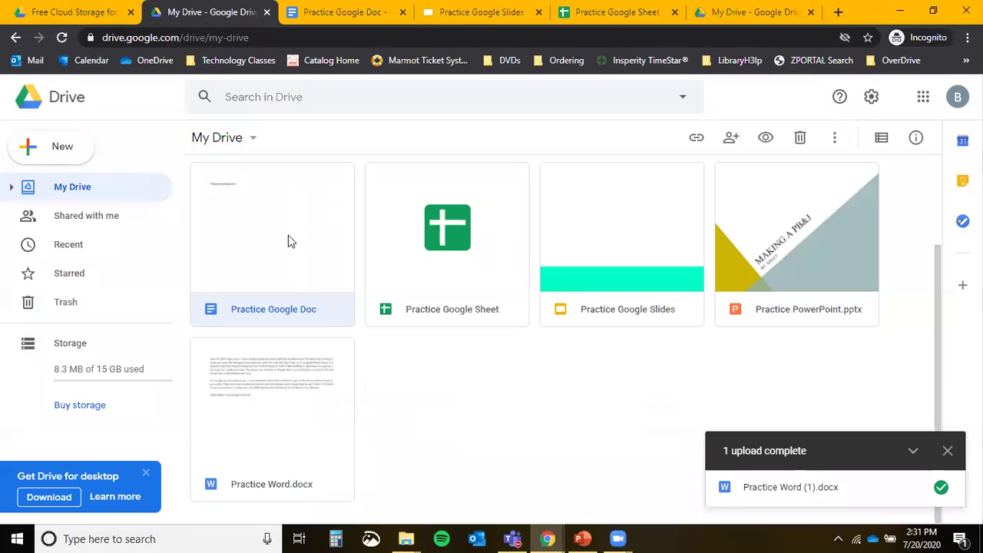
Check the Practice Google Sheet's sharing settings, then view the Shared with me page.
left_click(450, 269)
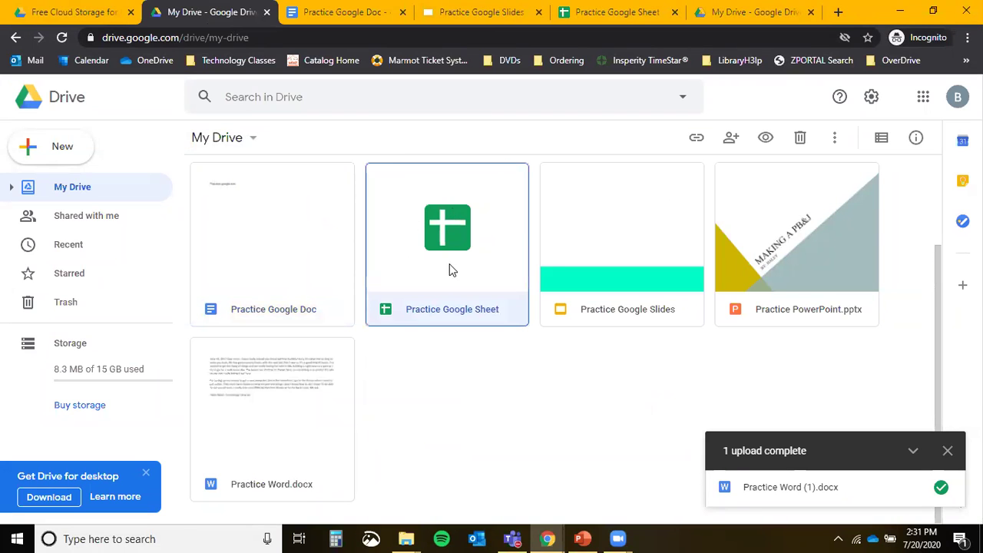
left_click(731, 141)
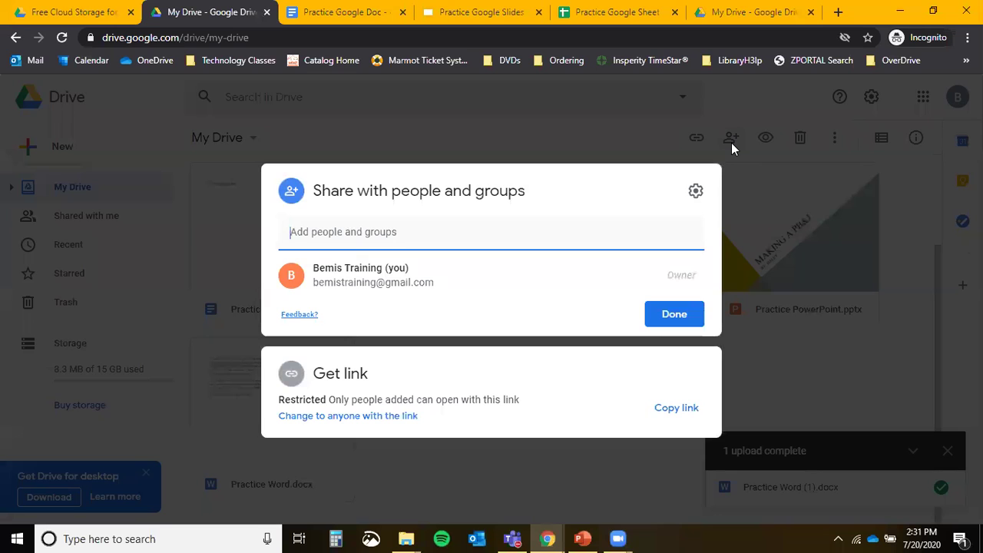
left_click(593, 133)
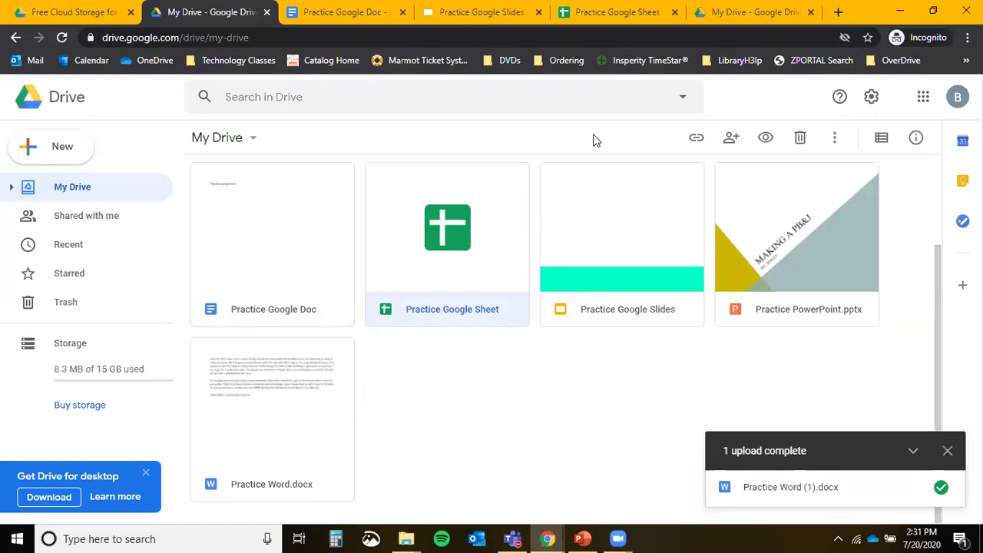
scroll(441, 473, "up", 3)
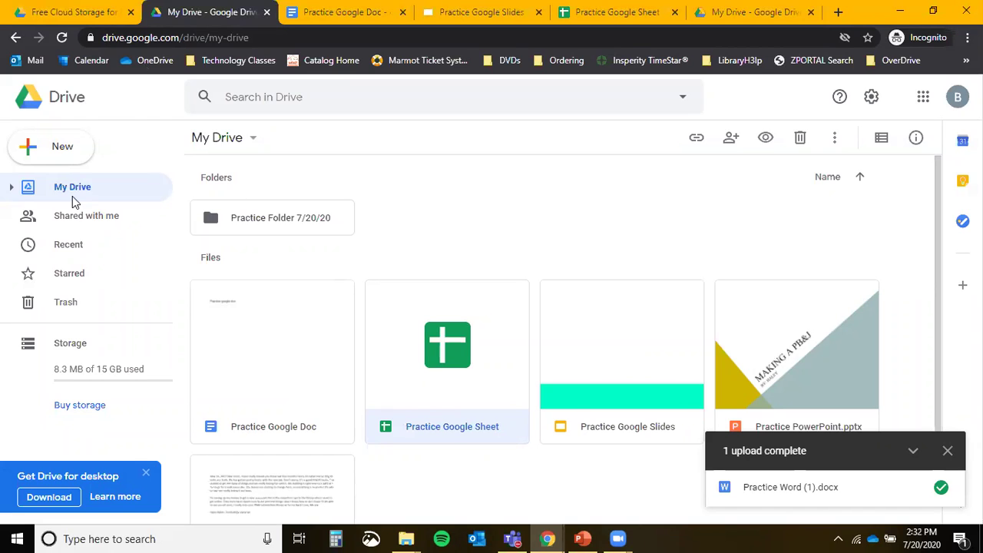
left_click(70, 222)
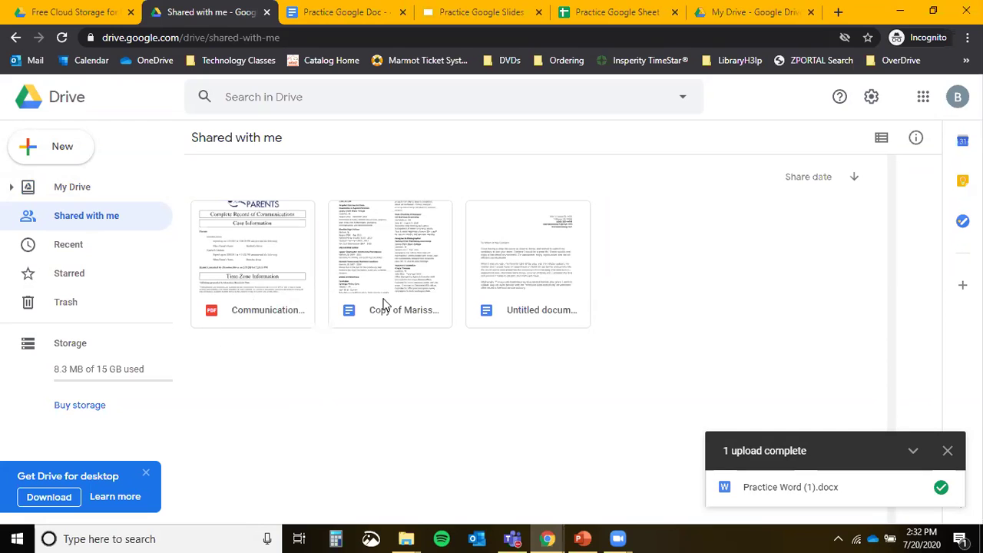
Drag the Untitled document toward My Drive, cancel the move, and return to My Drive.
left_click_drag(572, 252, 588, 311)
left_click(664, 265)
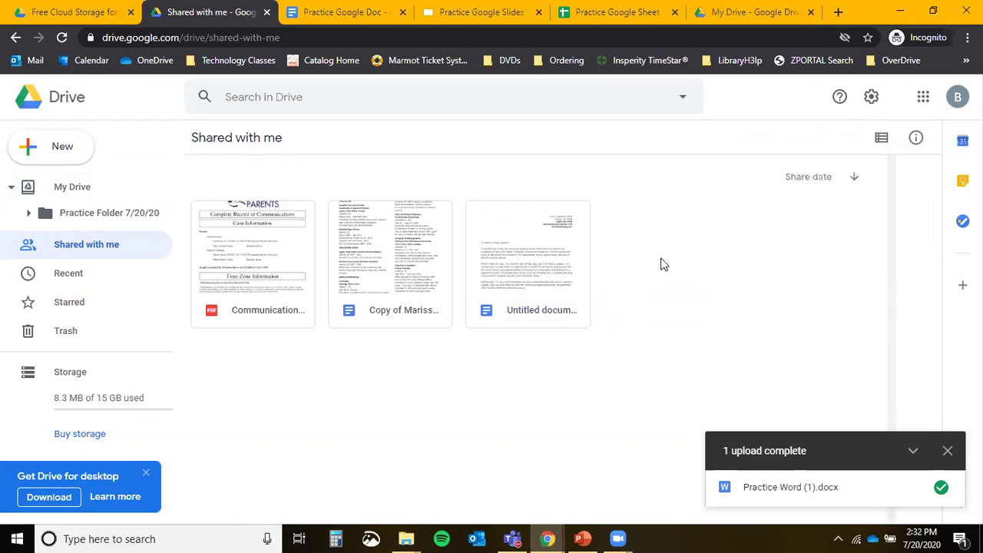
left_click(97, 192)
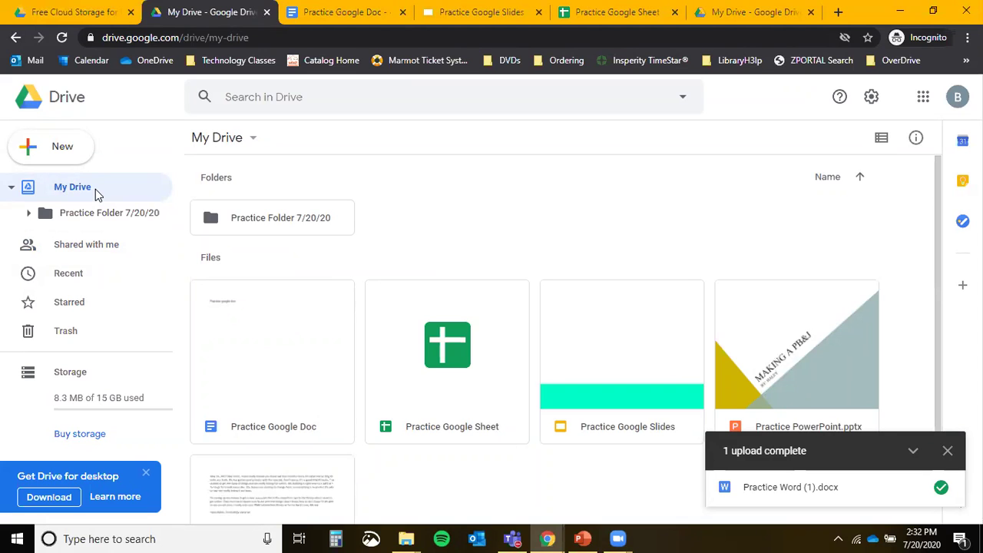
Scroll through the Recent files, then show the still-empty Starred page.
left_click(95, 267)
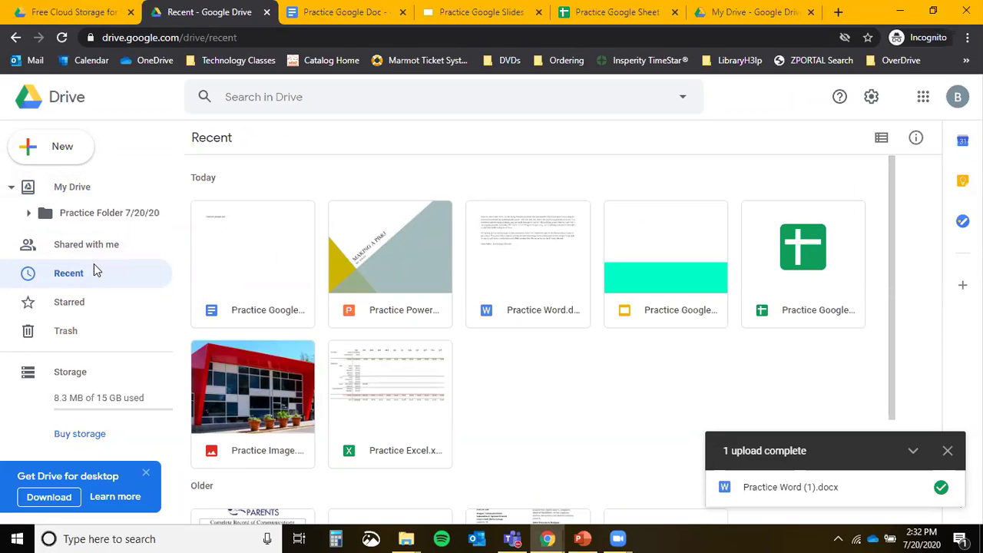
scroll(423, 308, "down", 2)
scroll(265, 380, "up", 2)
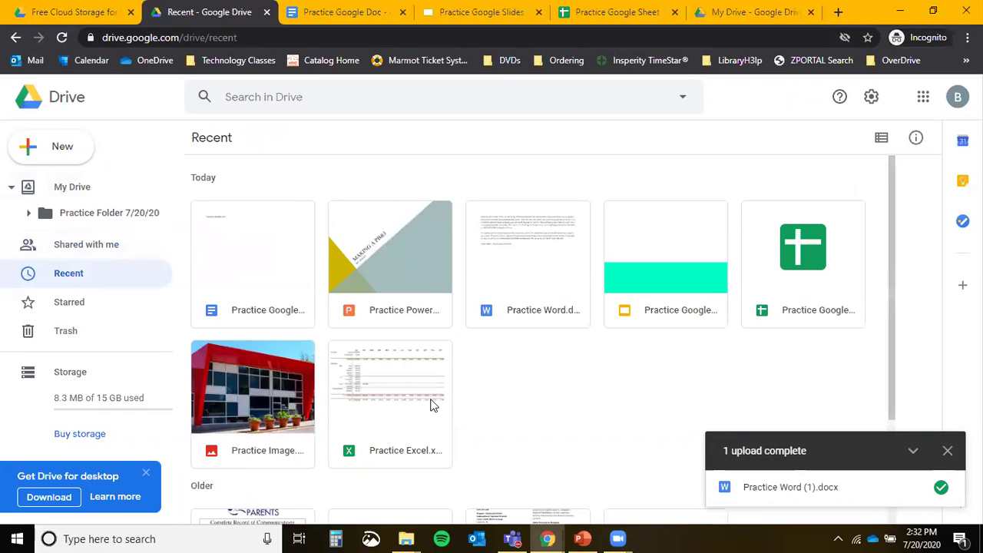
scroll(321, 314, "down", 2)
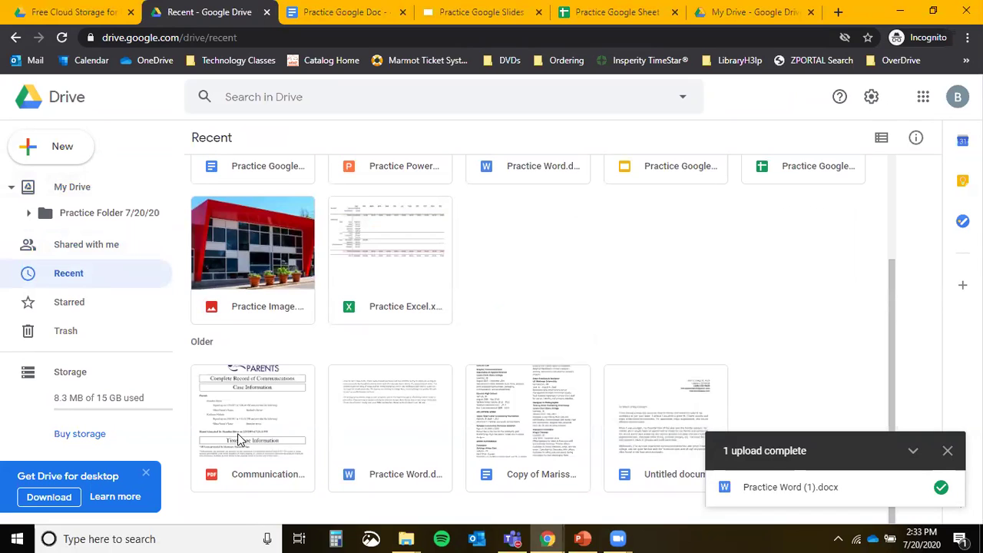
left_click(128, 302)
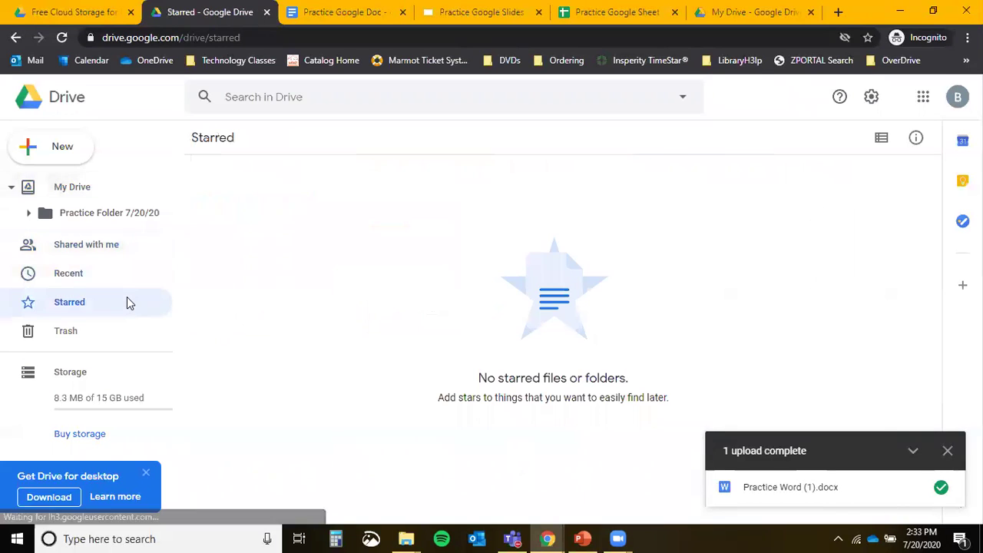
Add Practice Google Doc to Starred and confirm it appears on the Starred page.
left_click(87, 186)
left_click(302, 361)
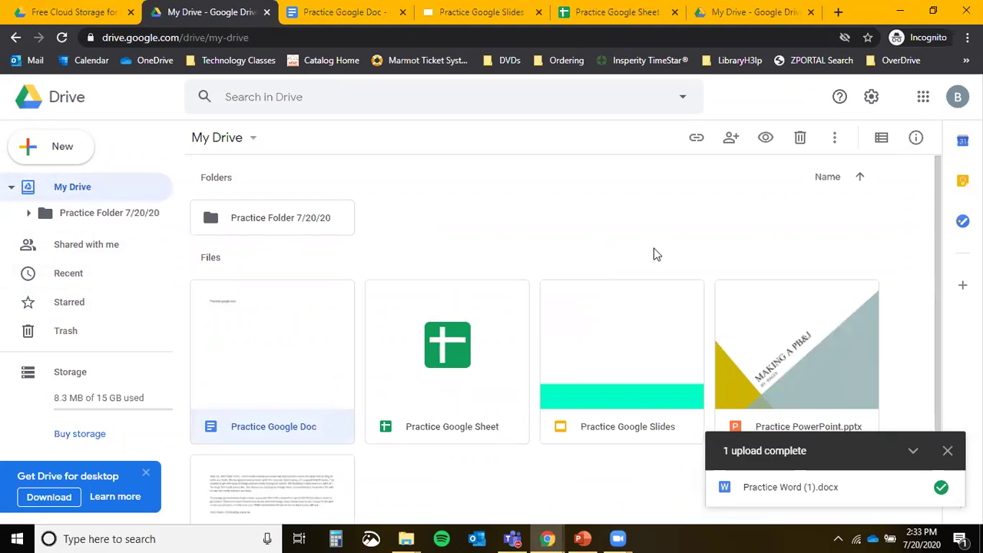
left_click(838, 138)
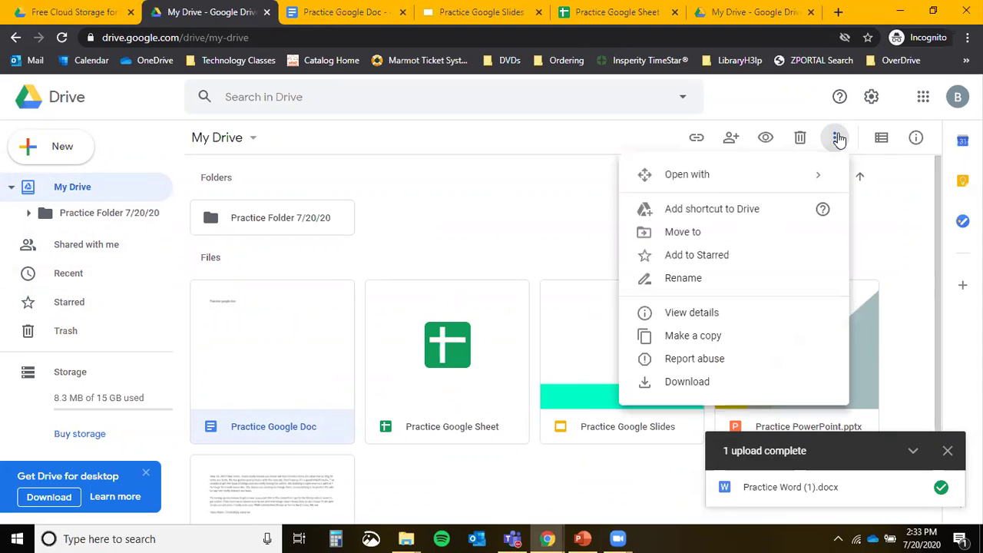
left_click(688, 258)
left_click(71, 299)
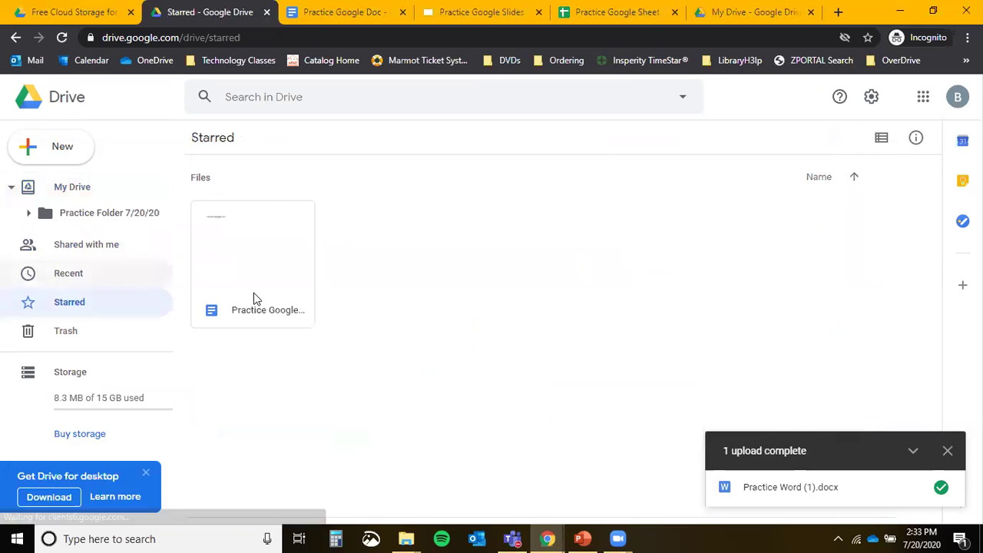
left_click(259, 237)
left_click(89, 347)
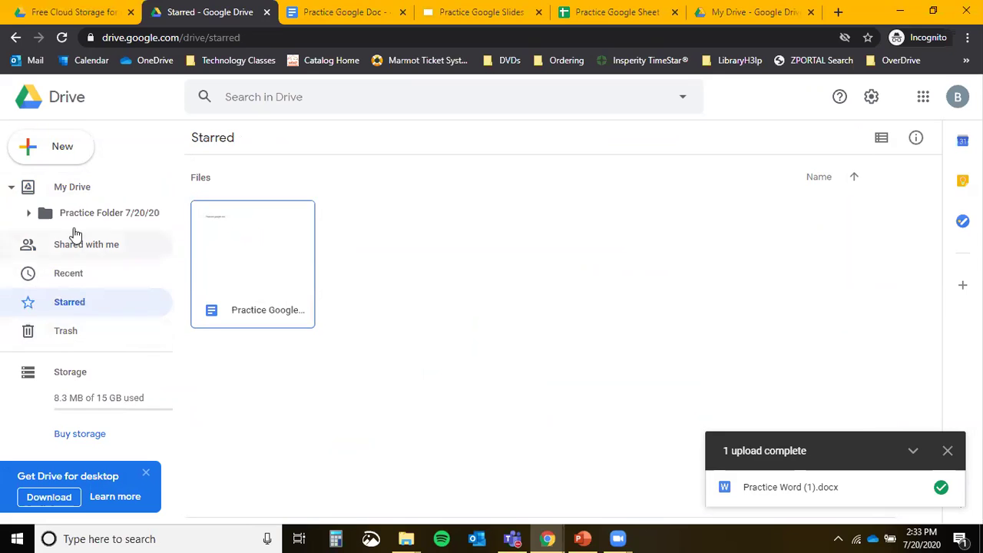
left_click(62, 180)
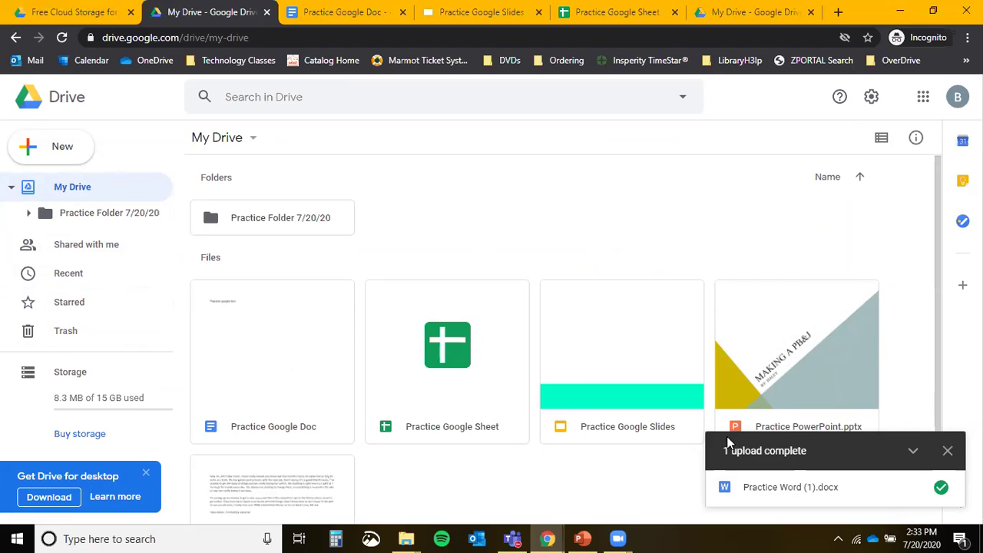
Close the Drive for desktop banner and upload notice, and set My Drive to list layout.
left_click(145, 472)
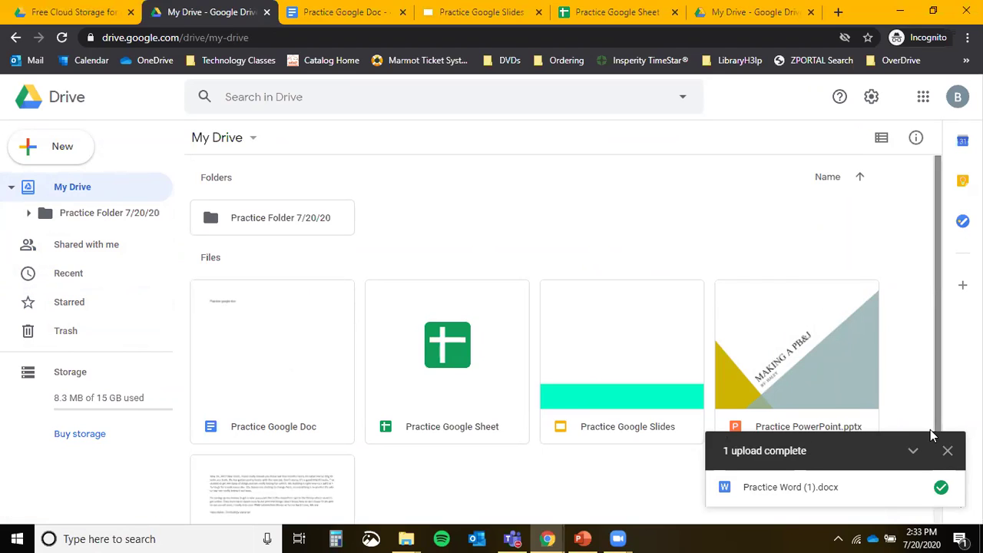
left_click(948, 451)
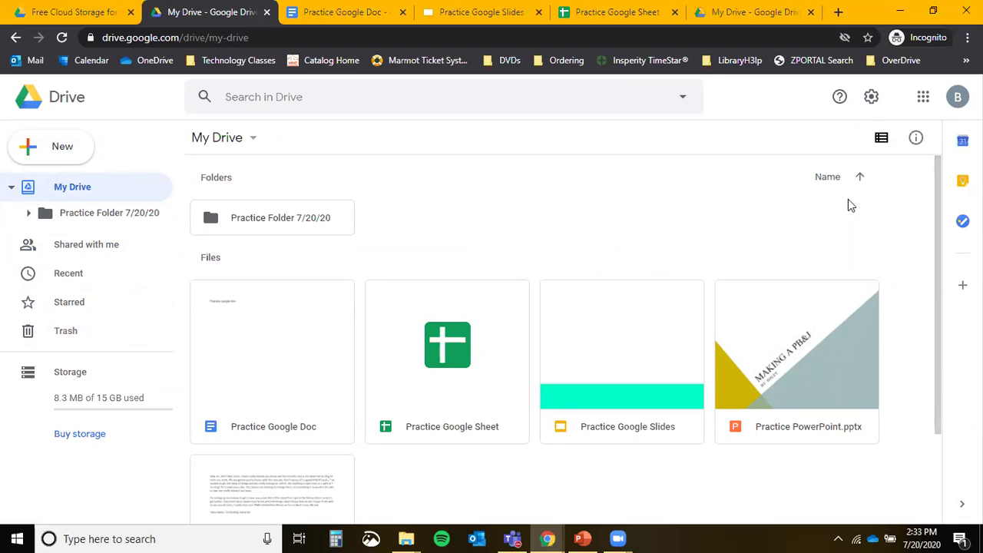
left_click(880, 142)
left_click(880, 142)
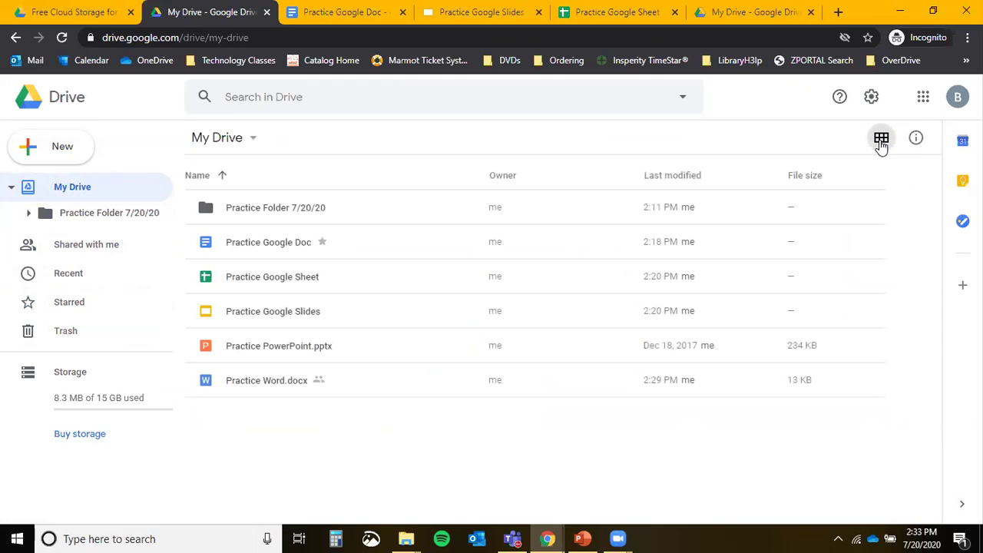
left_click(881, 142)
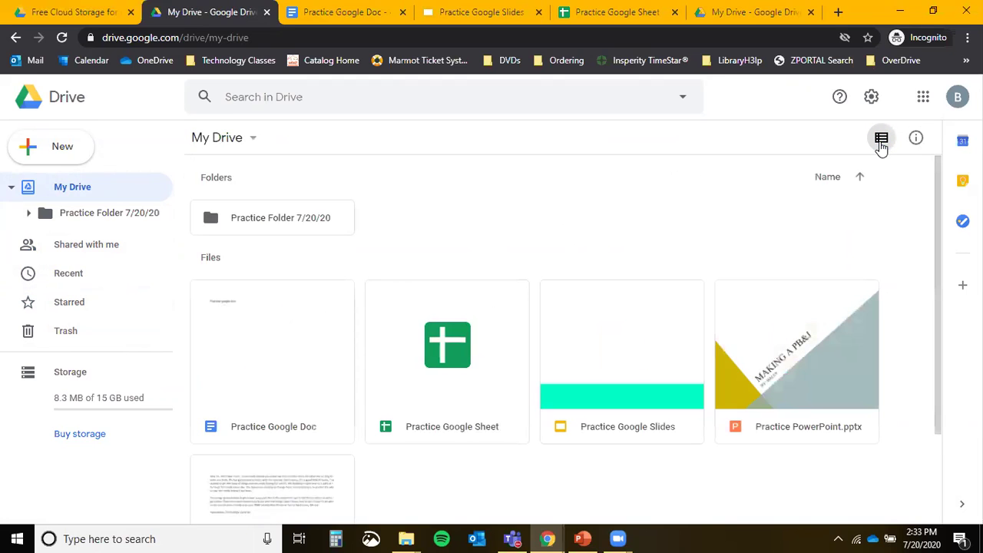
left_click(881, 142)
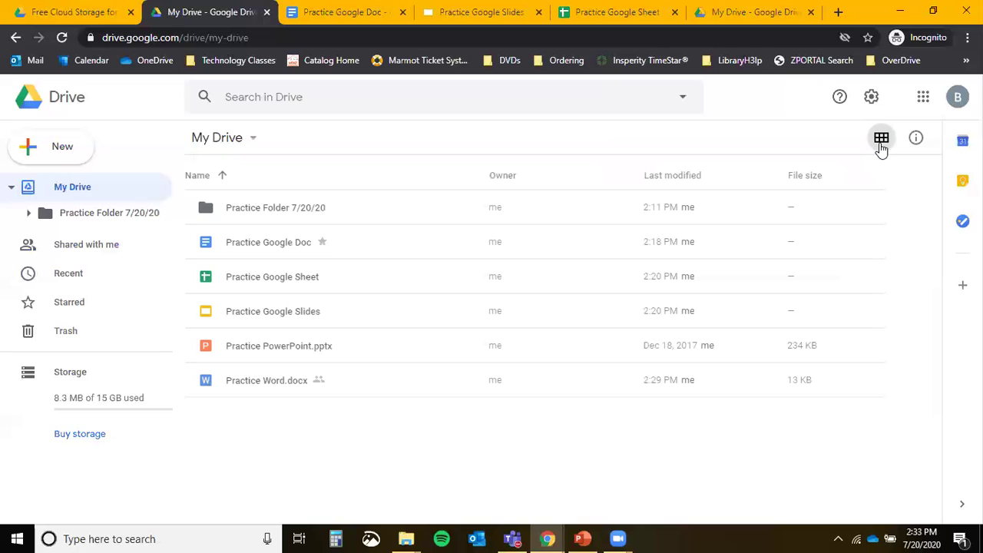
left_click(880, 144)
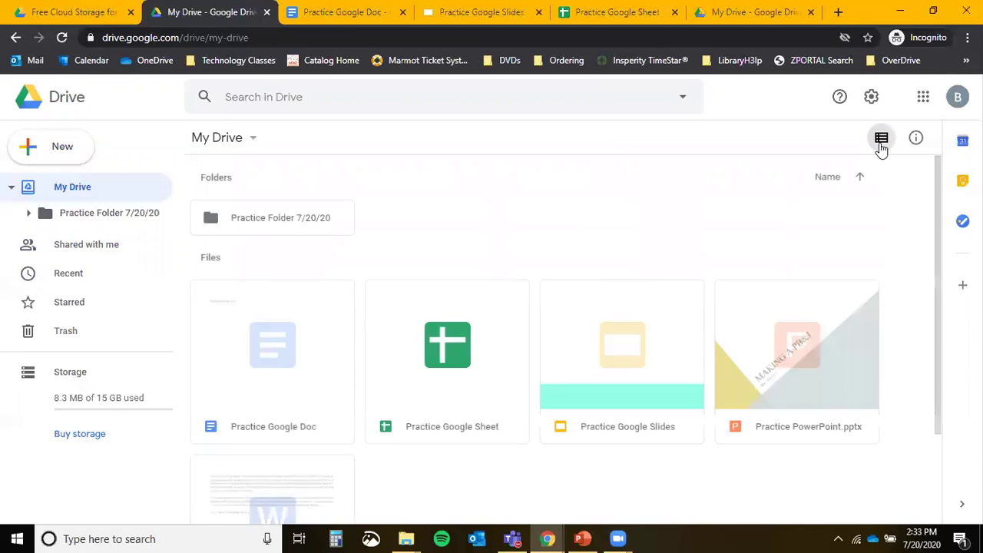
left_click(880, 144)
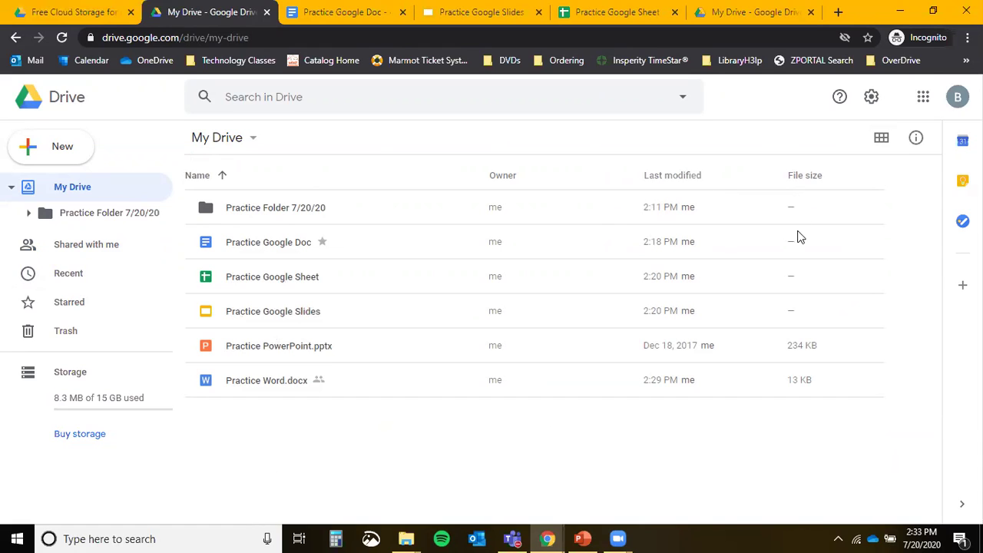
mouse_move(806, 400)
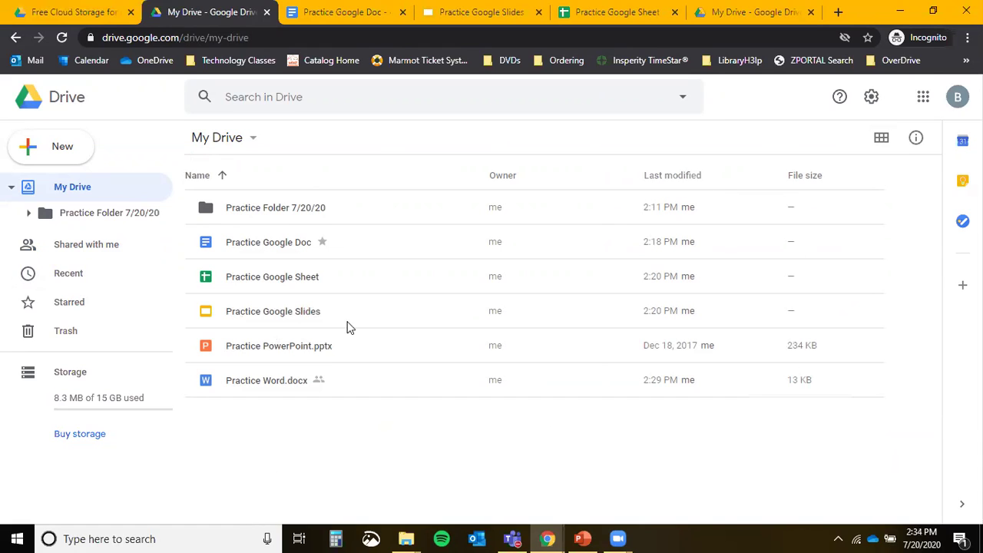